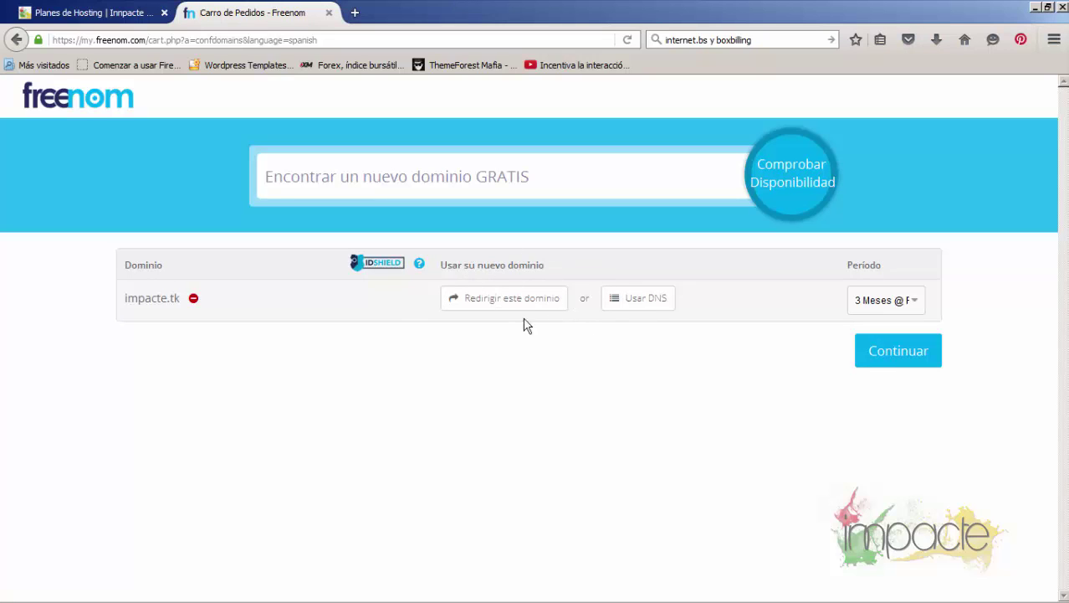
Choose a free 12-month registration period (12 Meses @ FREE) for impacte.tk and continue to the order review
click(879, 303)
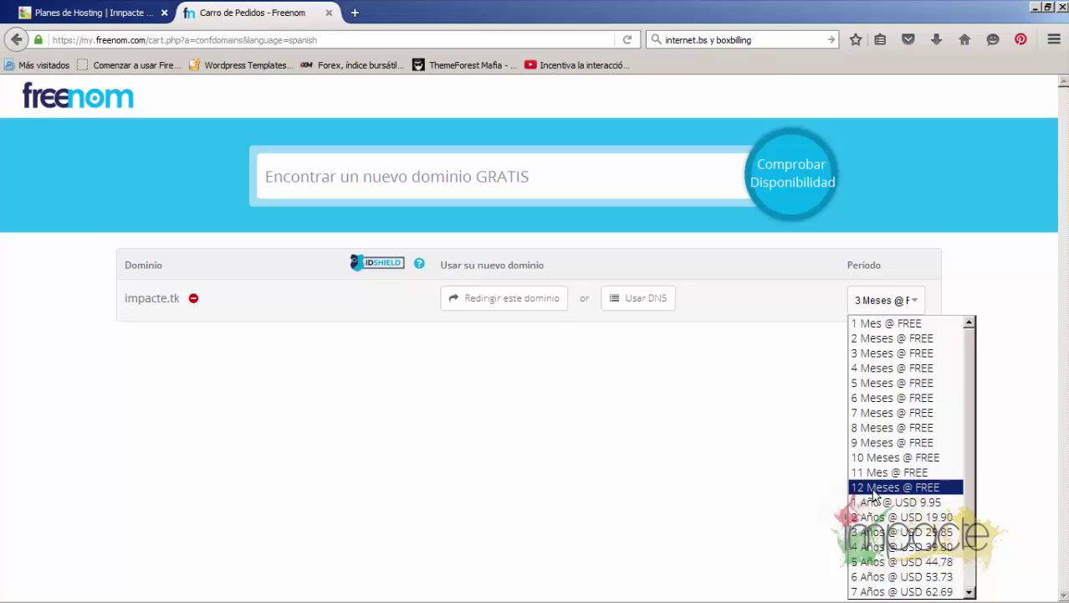
click(873, 487)
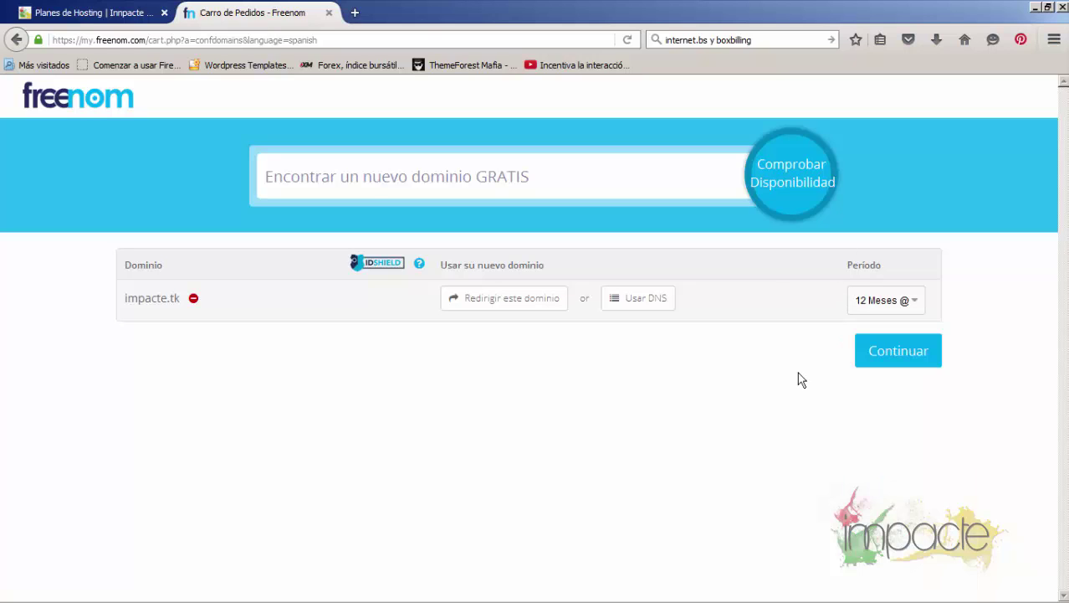
click(904, 352)
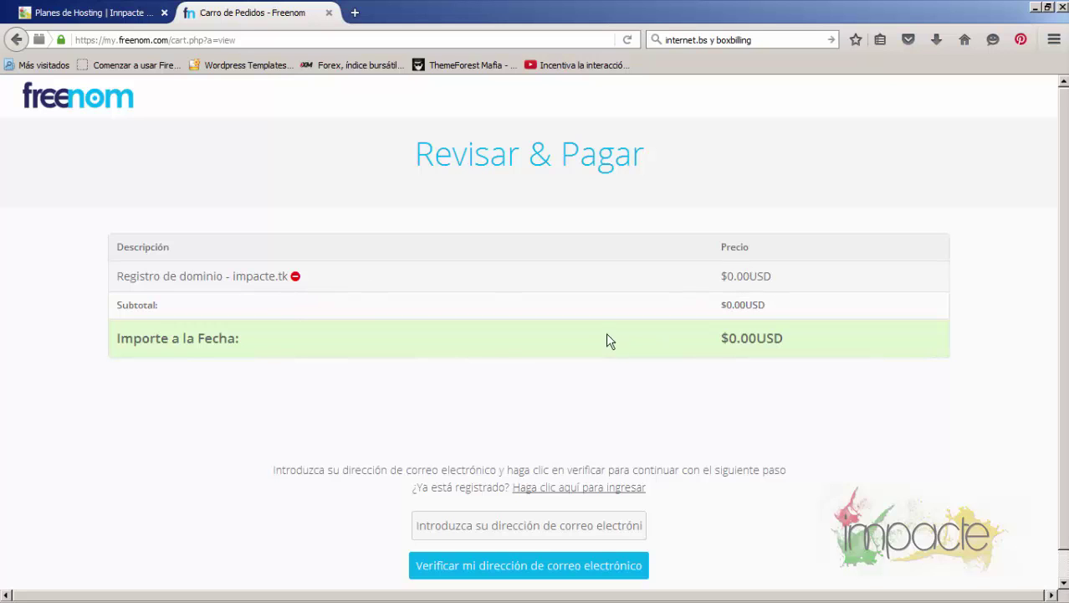
Follow the 'Haga clic aquí para ingresar' link to the existing-customer login instead of entering an e-mail
scroll(532, 322, down, 1)
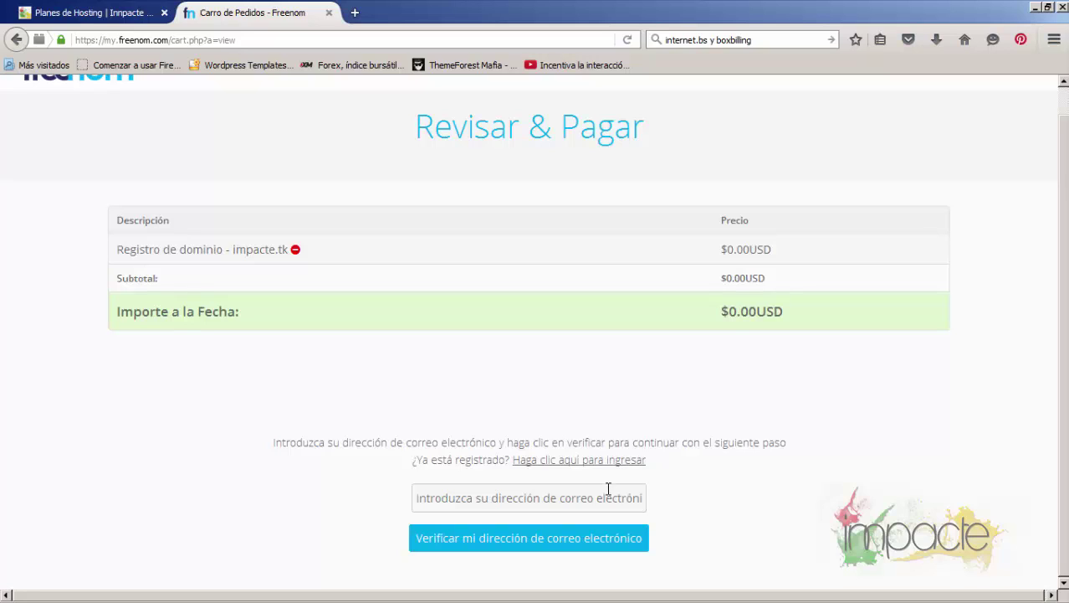
click(596, 461)
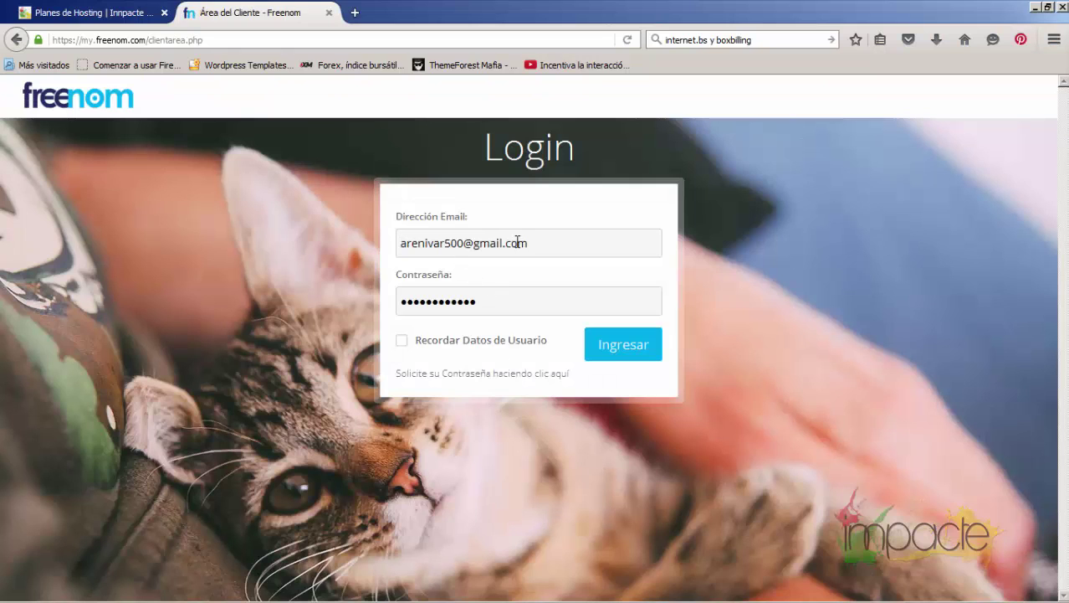
Sign in, accept the terms and conditions, and place the free impacte.tk order with Completar Pedido
click(612, 352)
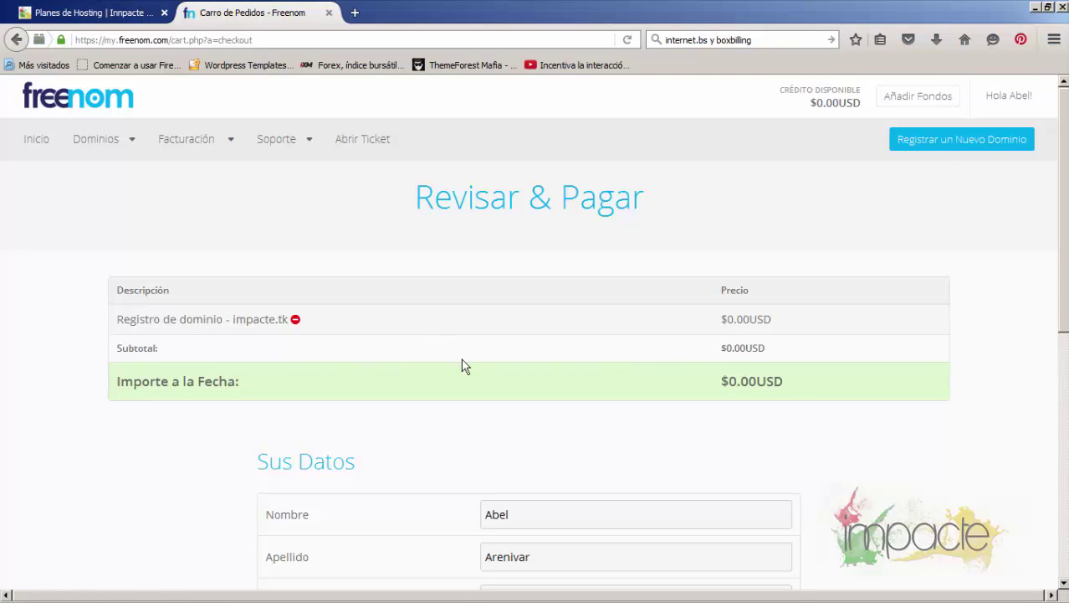
scroll(461, 365, down, 5)
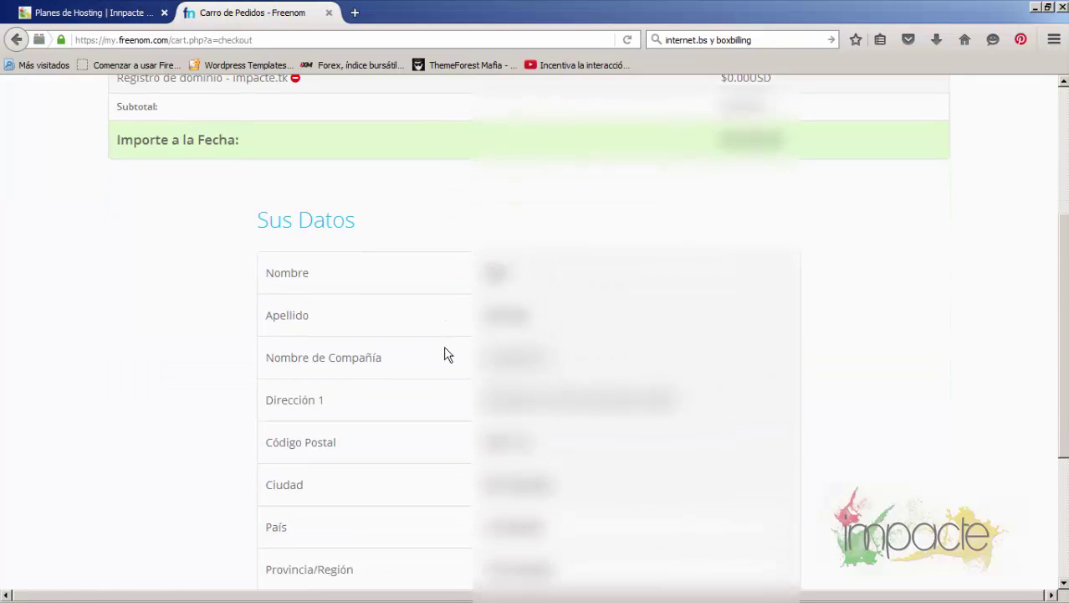
scroll(448, 355, down, 3)
scroll(444, 353, down, 3)
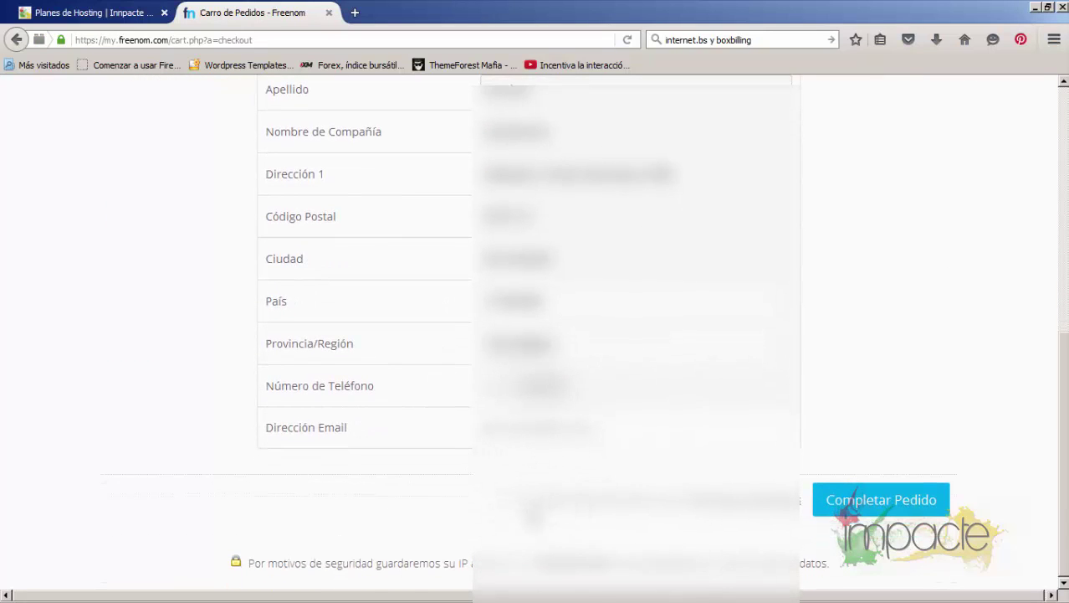
click(503, 501)
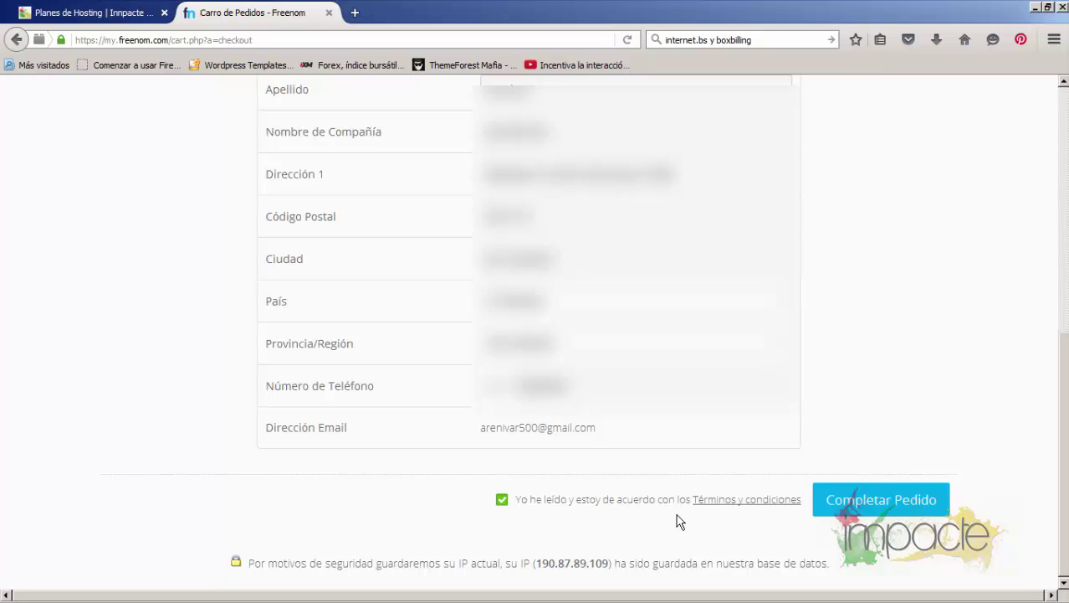
click(872, 504)
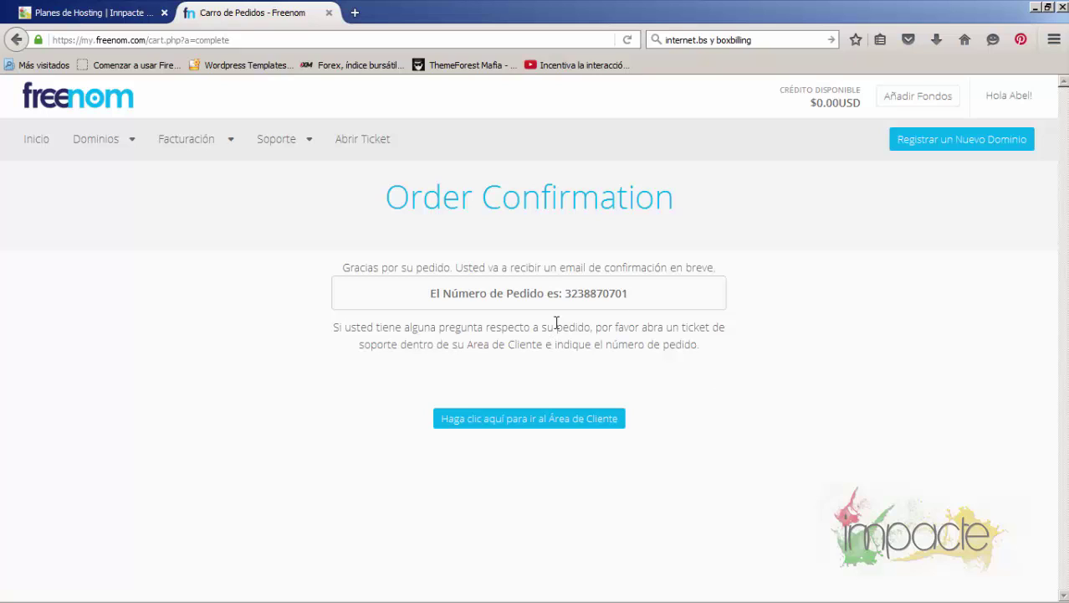
Open Dominios > Mis Dominios from the client area to see impacte.tk listed as active and free
click(583, 427)
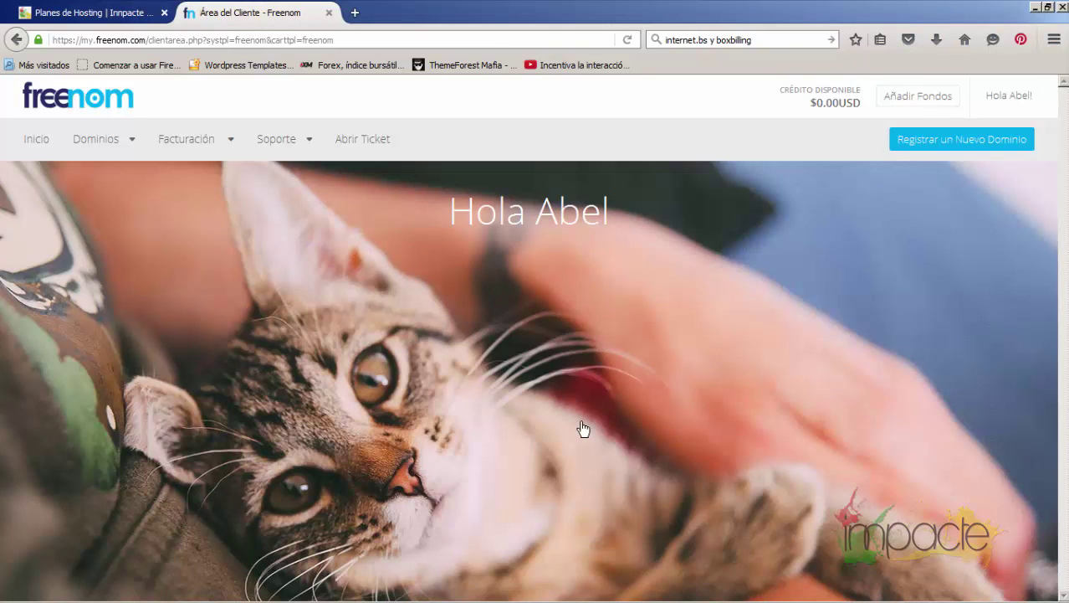
click(97, 146)
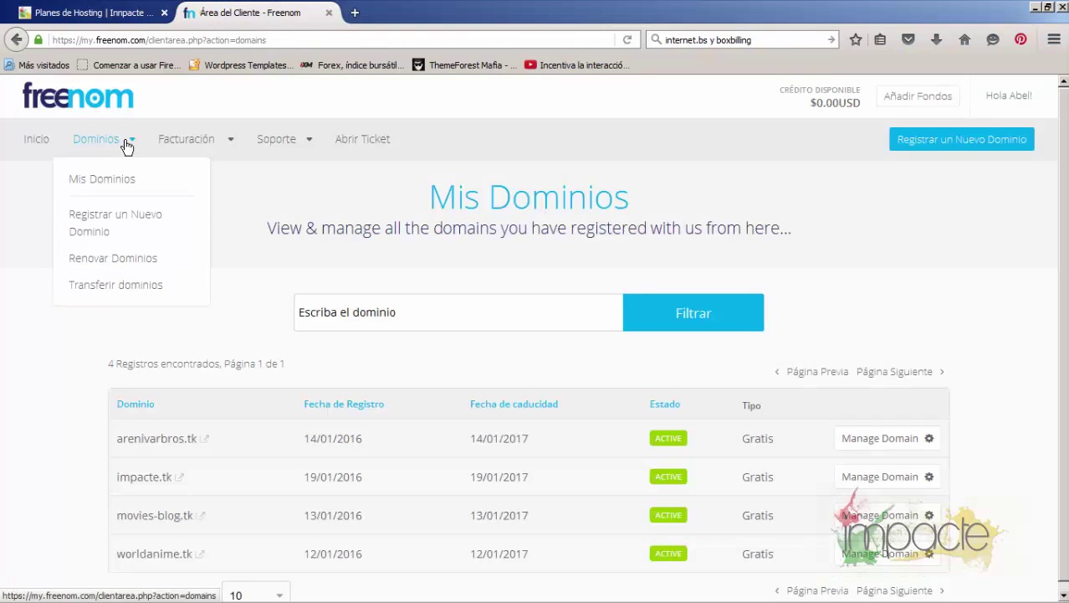
scroll(403, 369, down, 1)
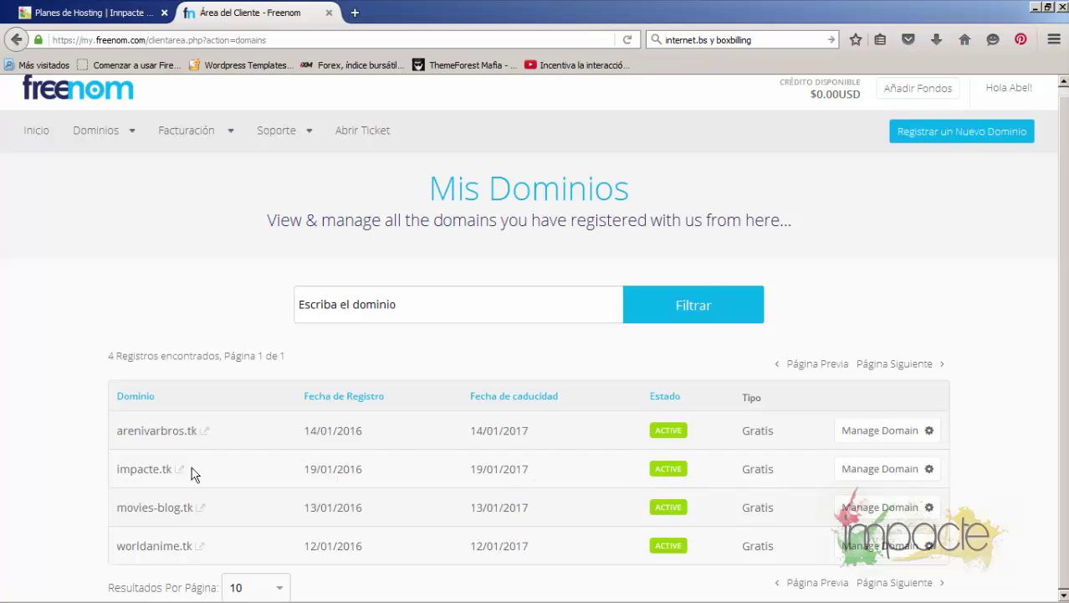
On the Innpacte Planes de Hosting page, choose Adquiere tu Plan! under the Básico plan
click(94, 18)
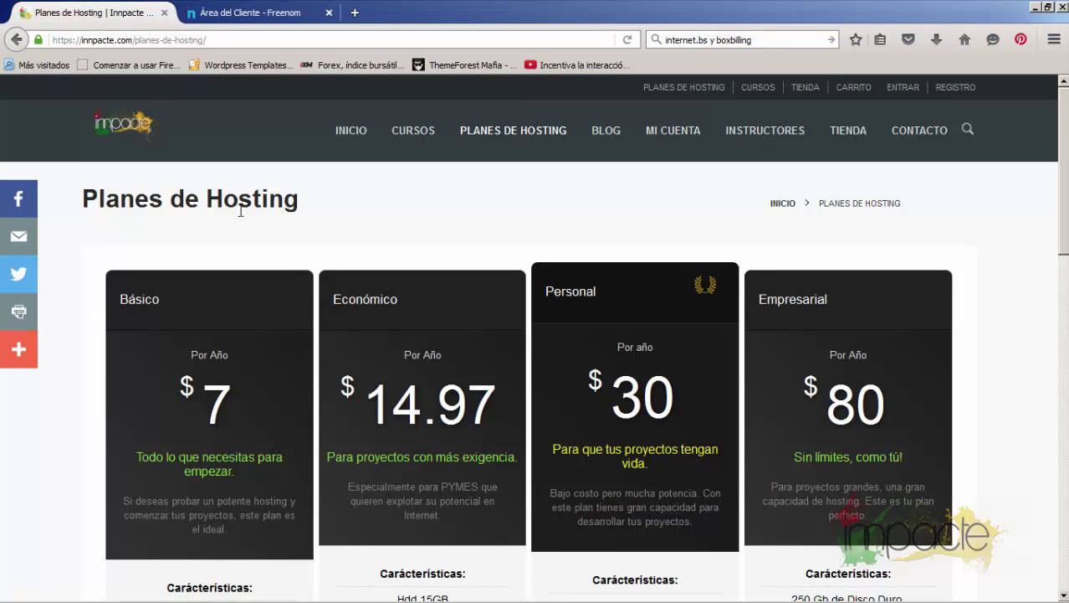
scroll(238, 232, down, 4)
scroll(237, 235, down, 7)
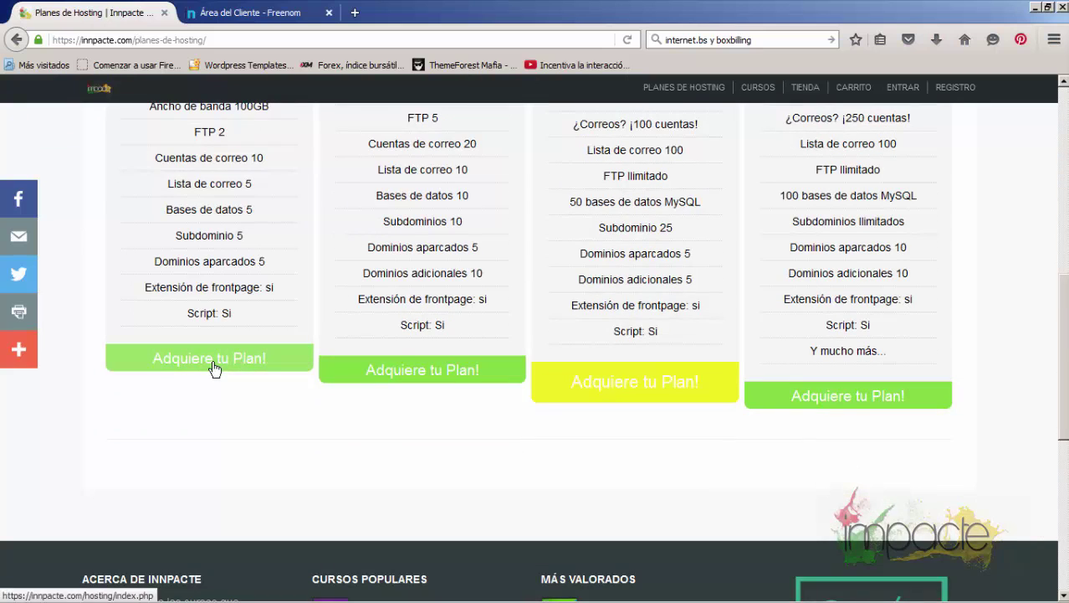
scroll(214, 368, up, 11)
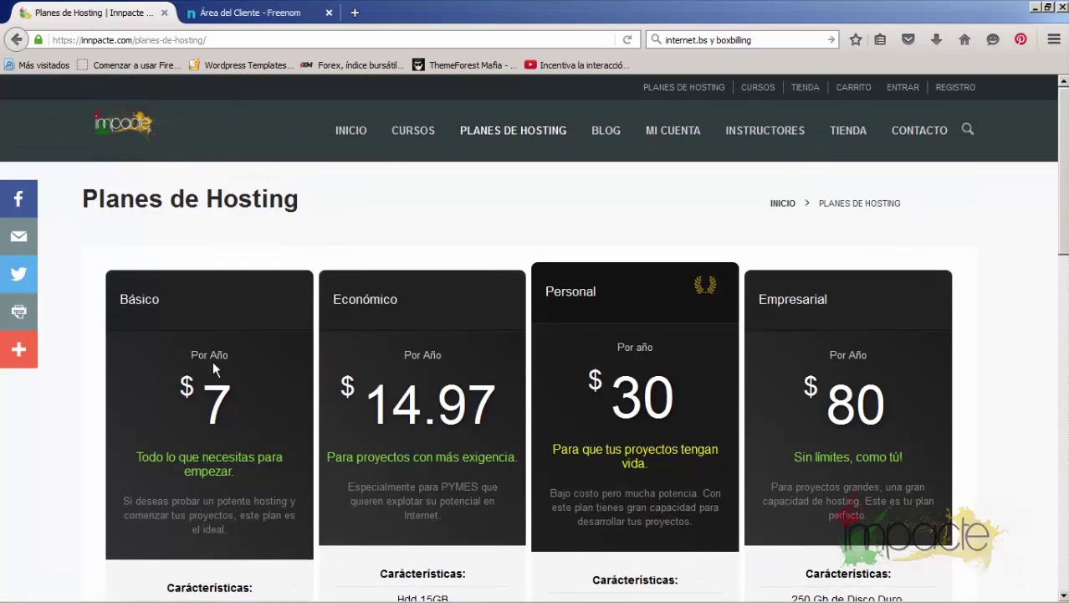
scroll(213, 360, down, 15)
scroll(218, 265, up, 4)
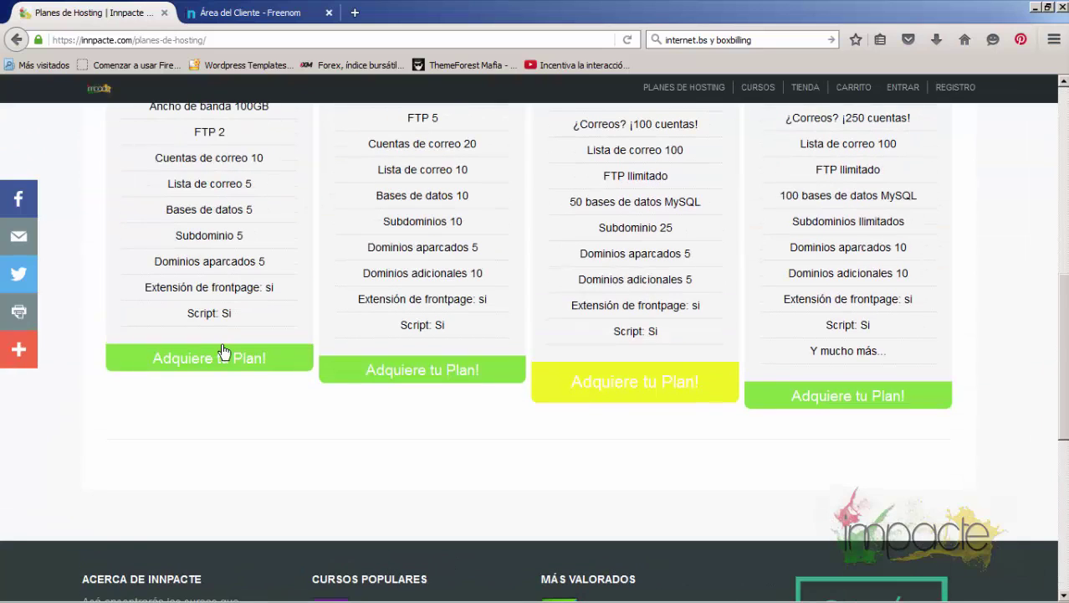
click(220, 368)
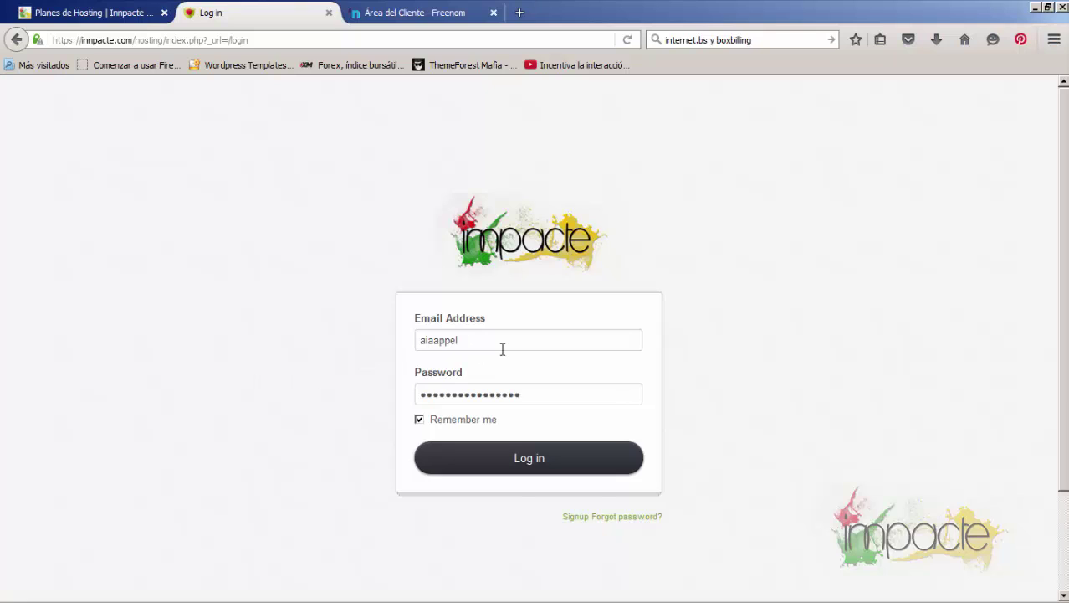
Open the new-account sign-up form and look over its prefilled email, name and password fields
click(575, 517)
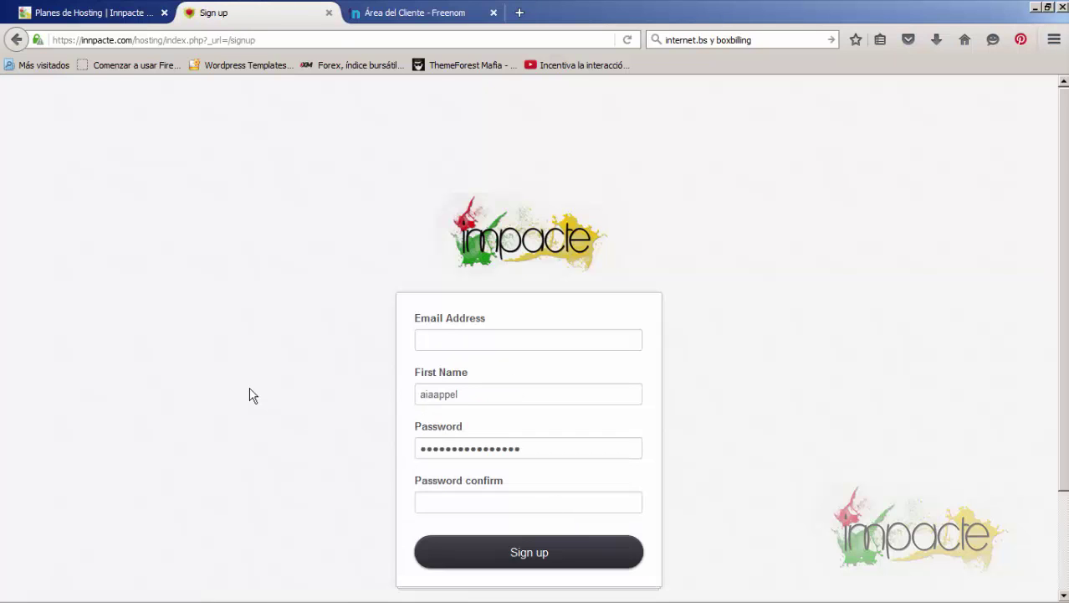
scroll(248, 393, down, 2)
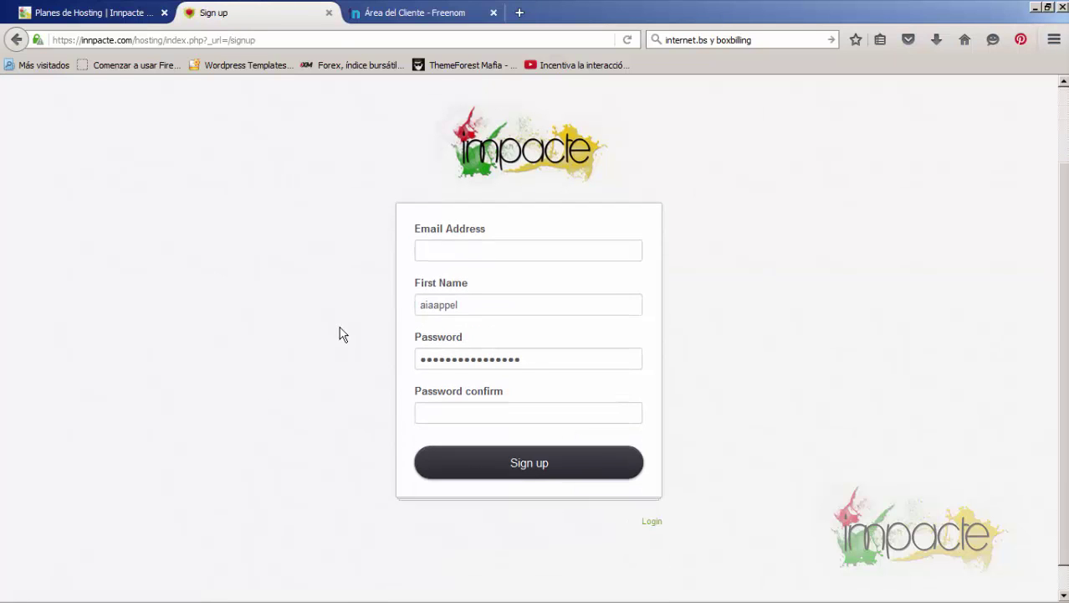
click(466, 243)
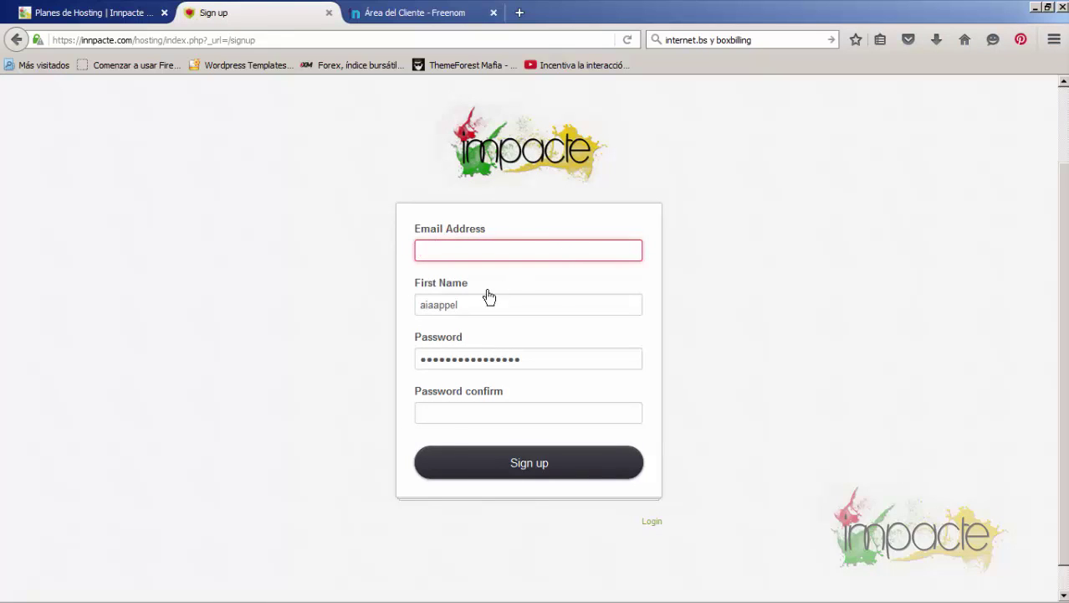
drag(466, 301, 389, 304)
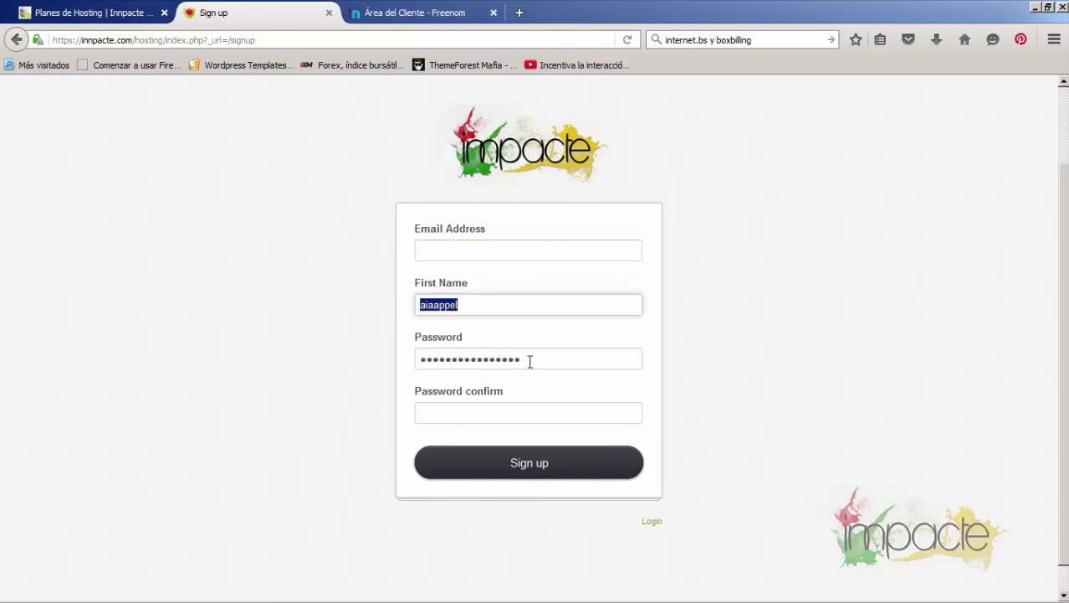
double_click(427, 364)
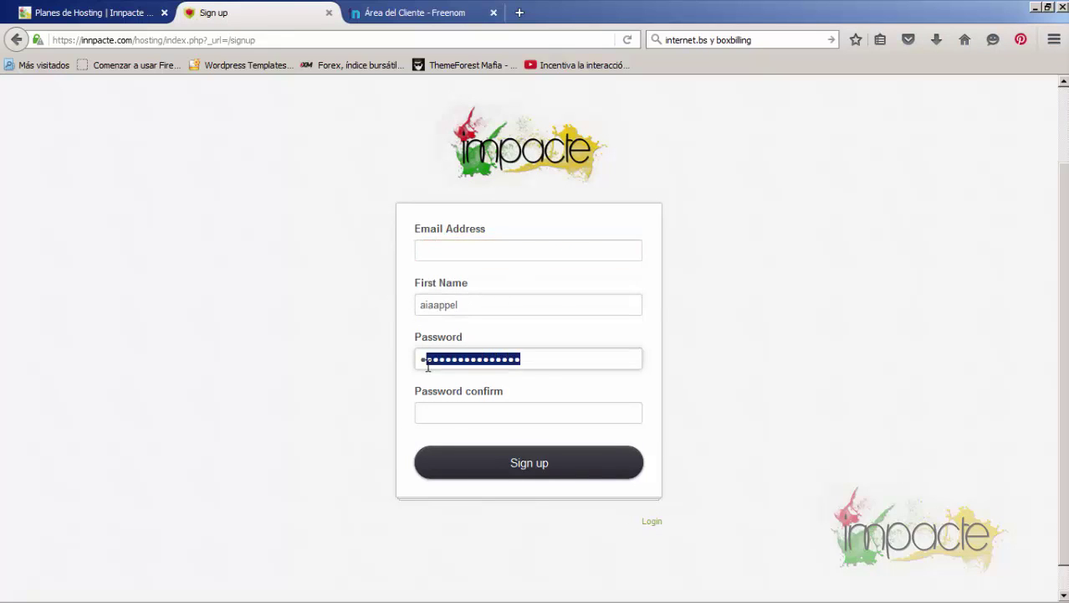
click(439, 410)
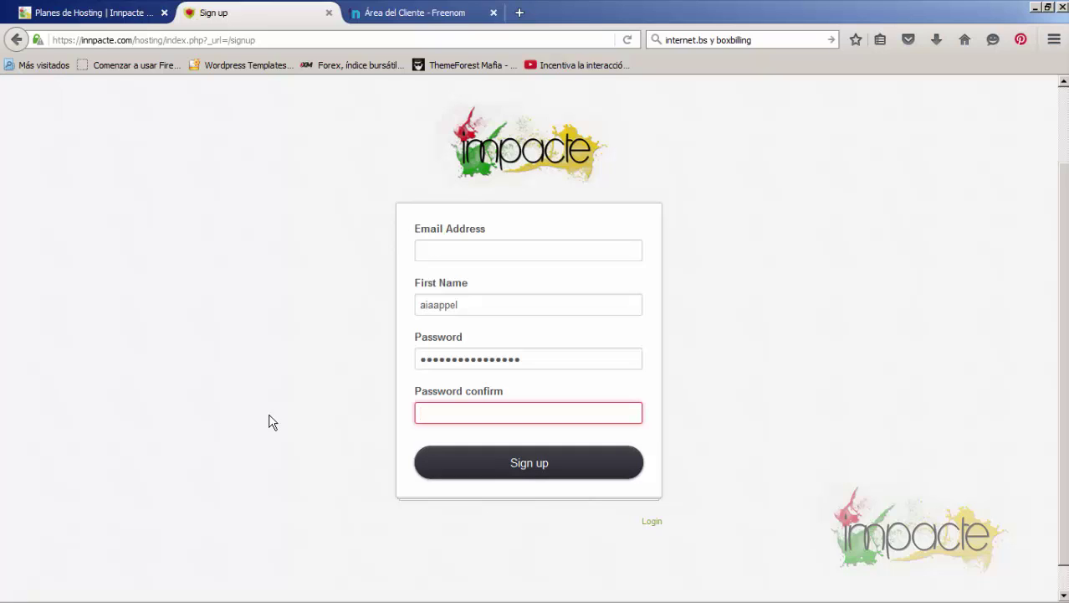
Back on the hosting login page, enter the account email and password and log in
click(651, 521)
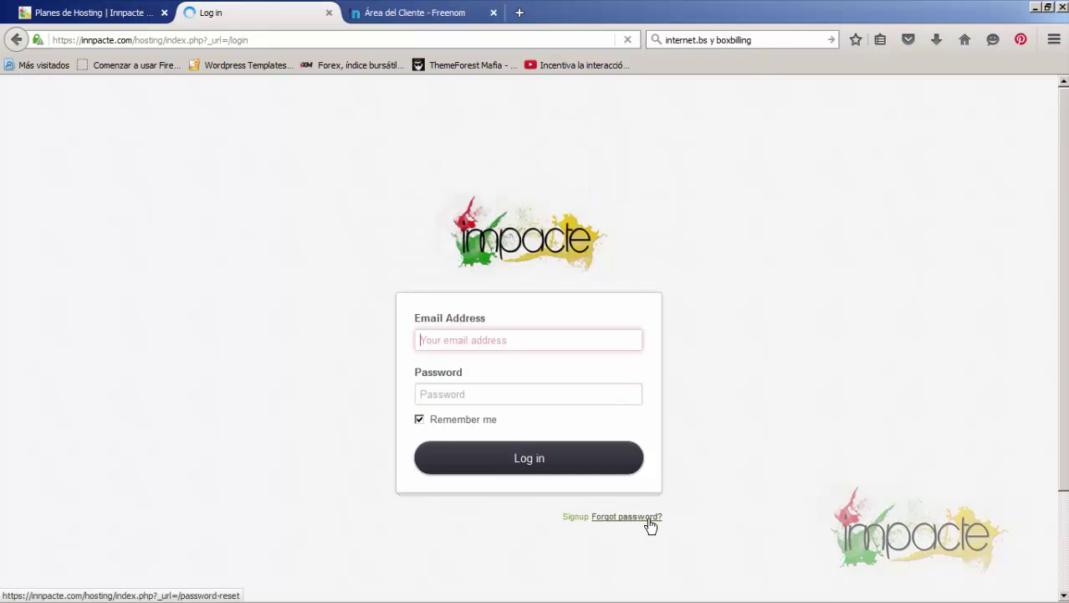
drag(475, 340, 401, 342)
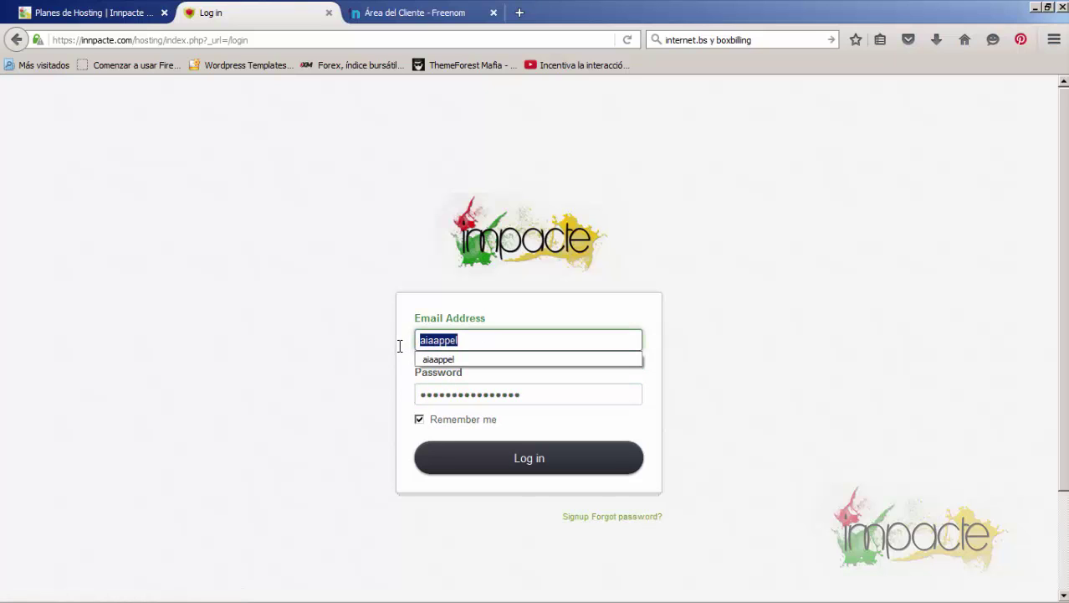
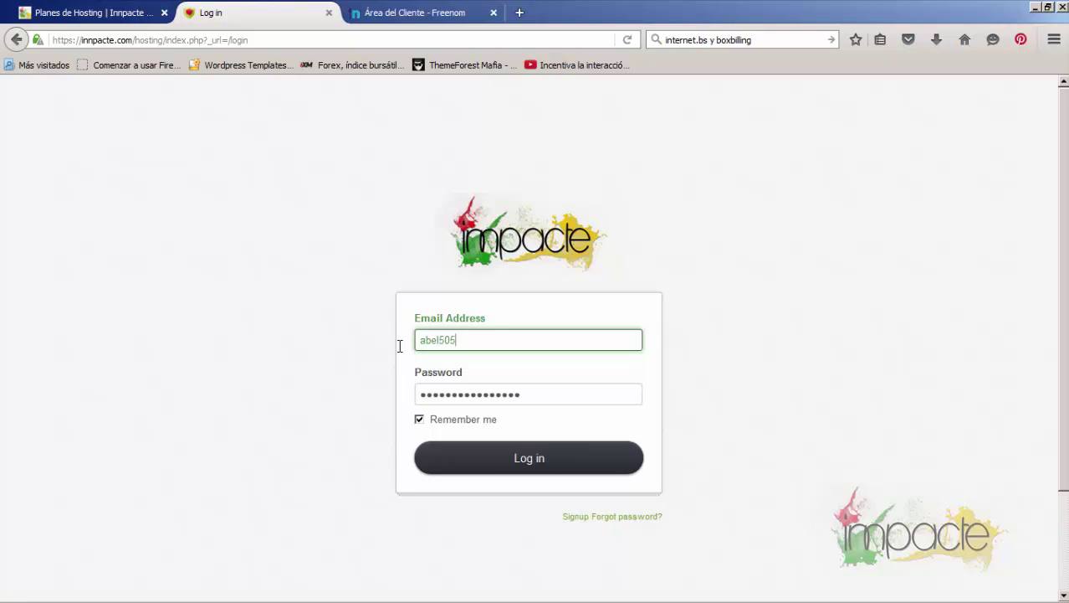
key(Tab)
text(a)
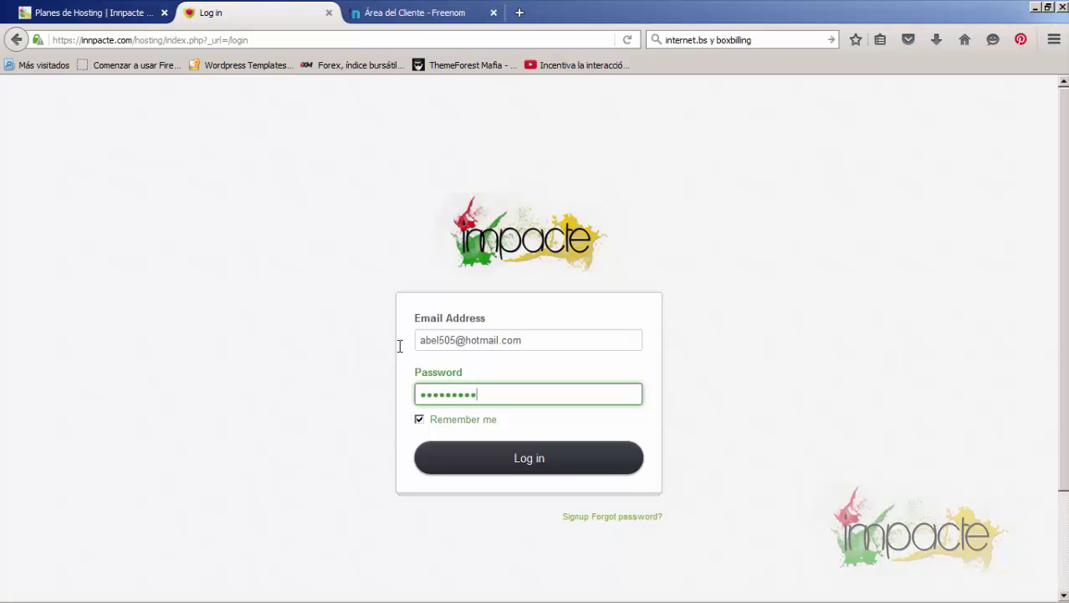
click(528, 460)
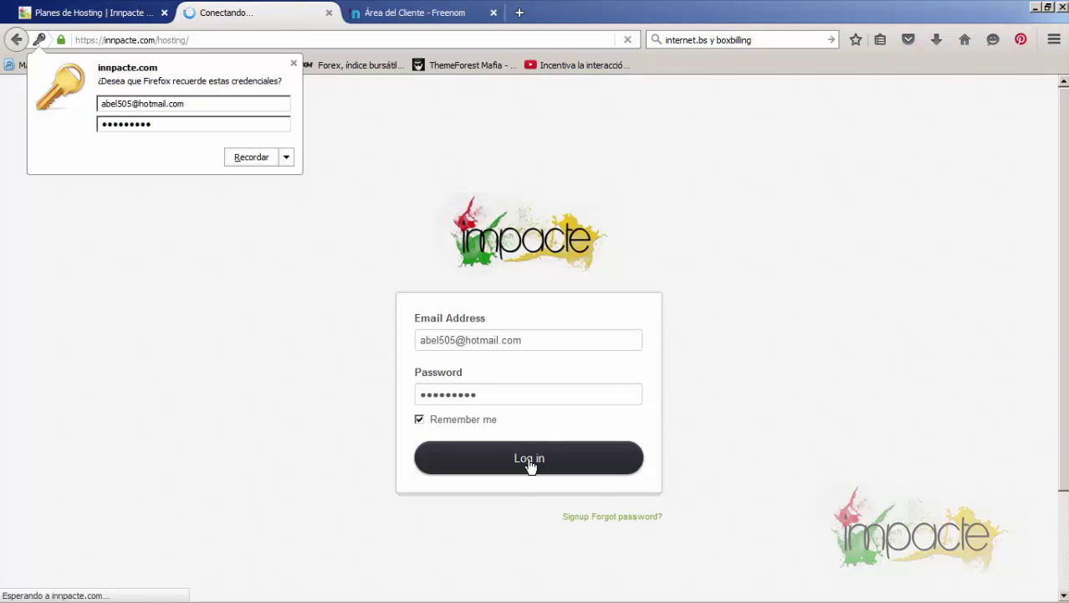
Dismiss the save-password offer and start a New order from the dashboard's Orders panel
click(294, 62)
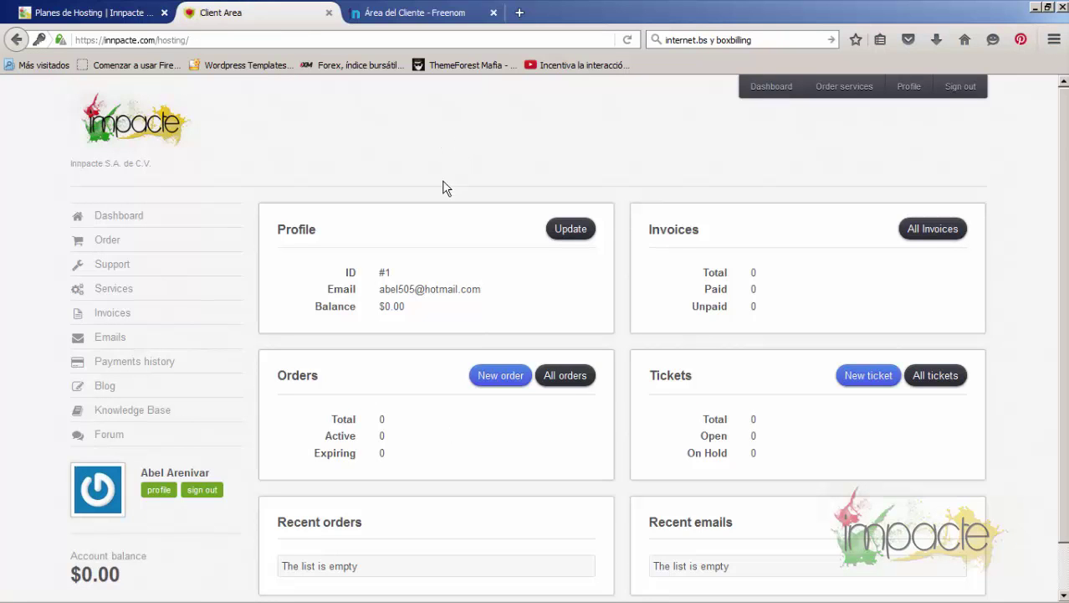
scroll(442, 188, down, 1)
scroll(443, 195, up, 1)
scroll(443, 194, down, 1)
scroll(443, 194, up, 1)
scroll(435, 377, down, 1)
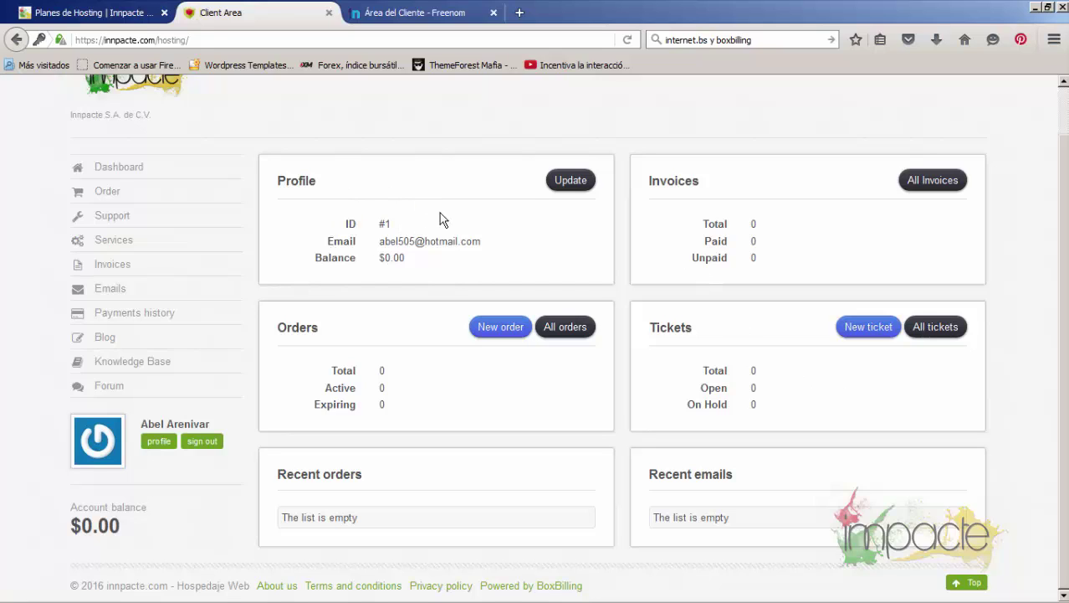
click(497, 336)
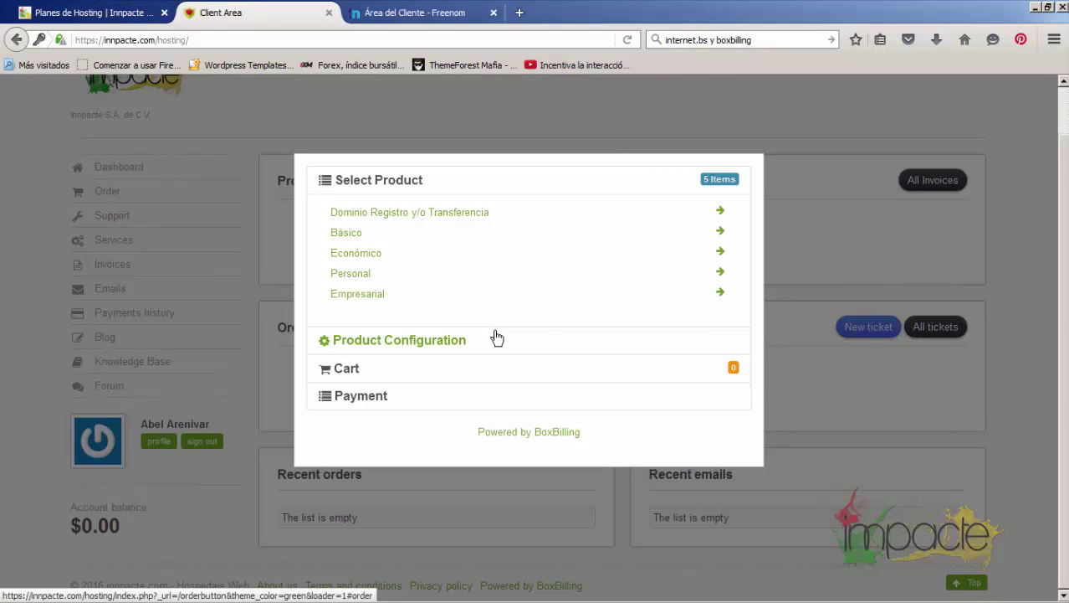
Select the Básico hosting plan, briefly checking its details on the plans page
click(374, 234)
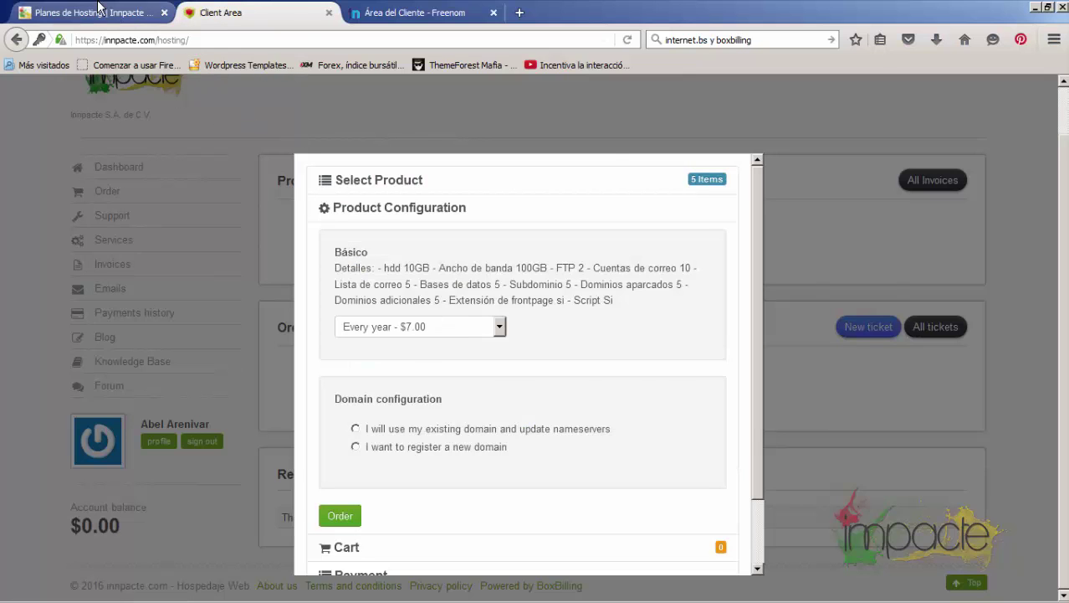
click(98, 8)
scroll(179, 318, up, 3)
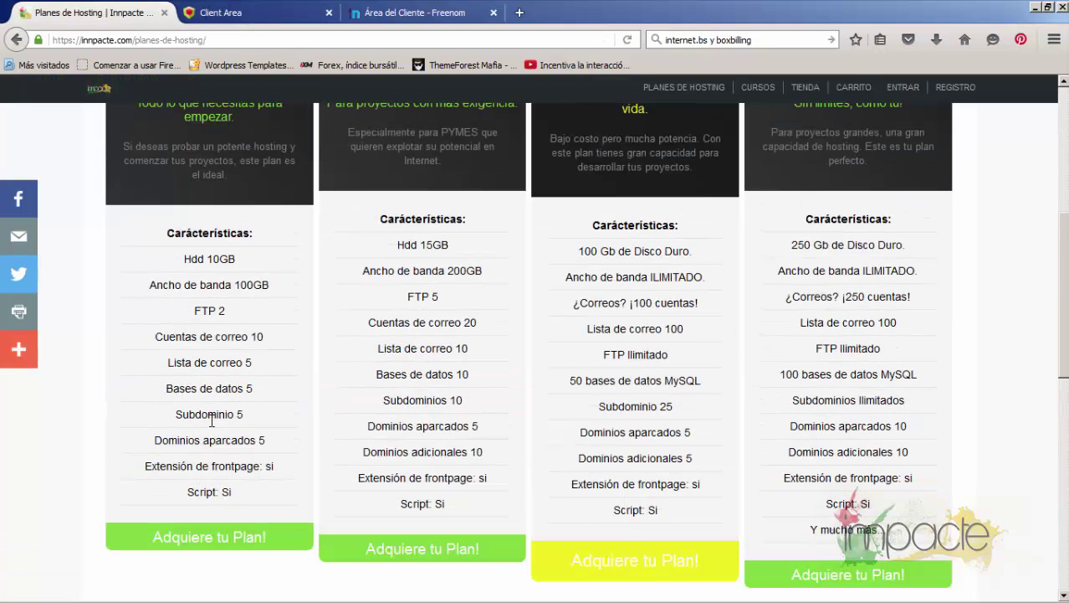
click(252, 16)
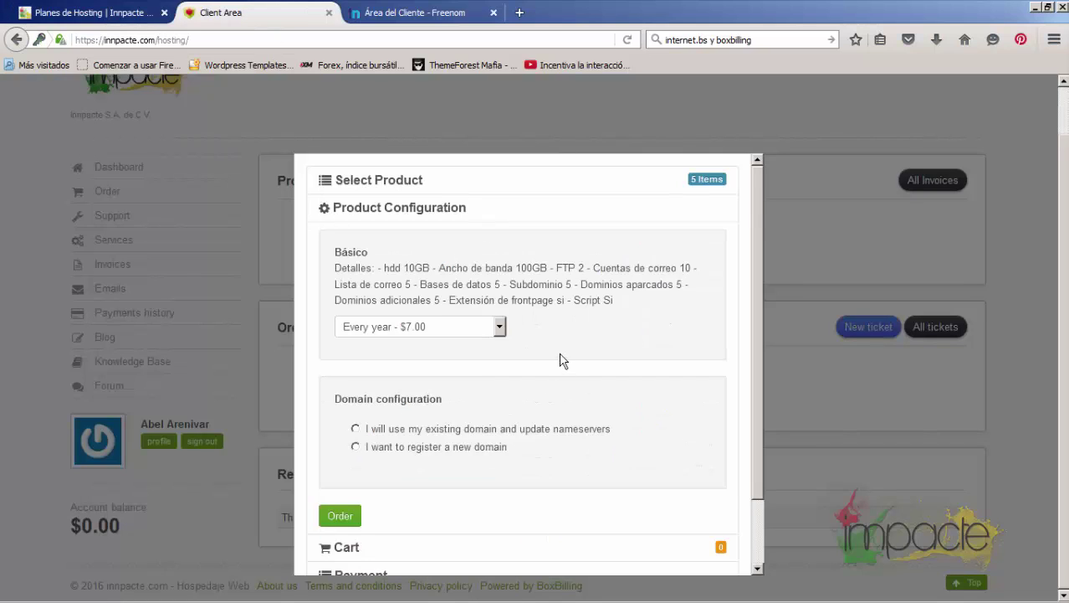
scroll(449, 311, down, 2)
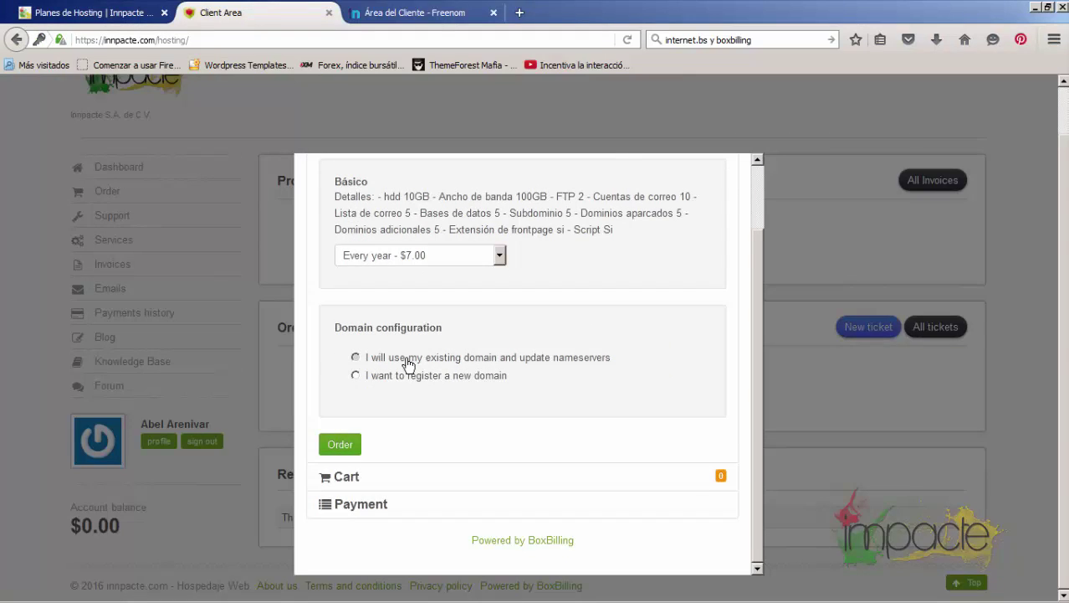
Set the plan to use an existing domain and copy impacte.tk from the Freenom domain list
click(408, 360)
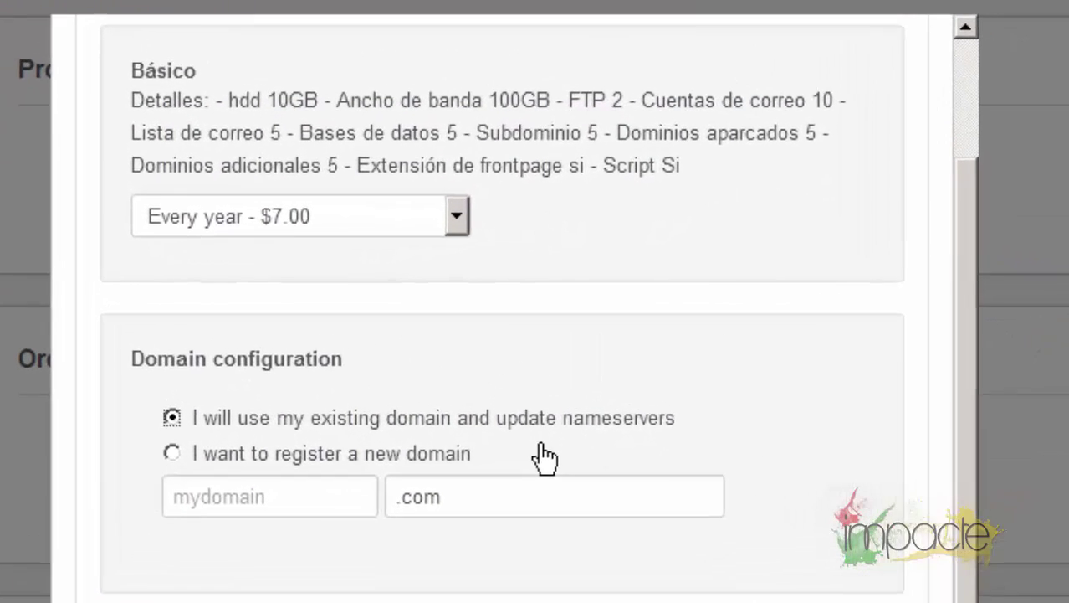
click(252, 464)
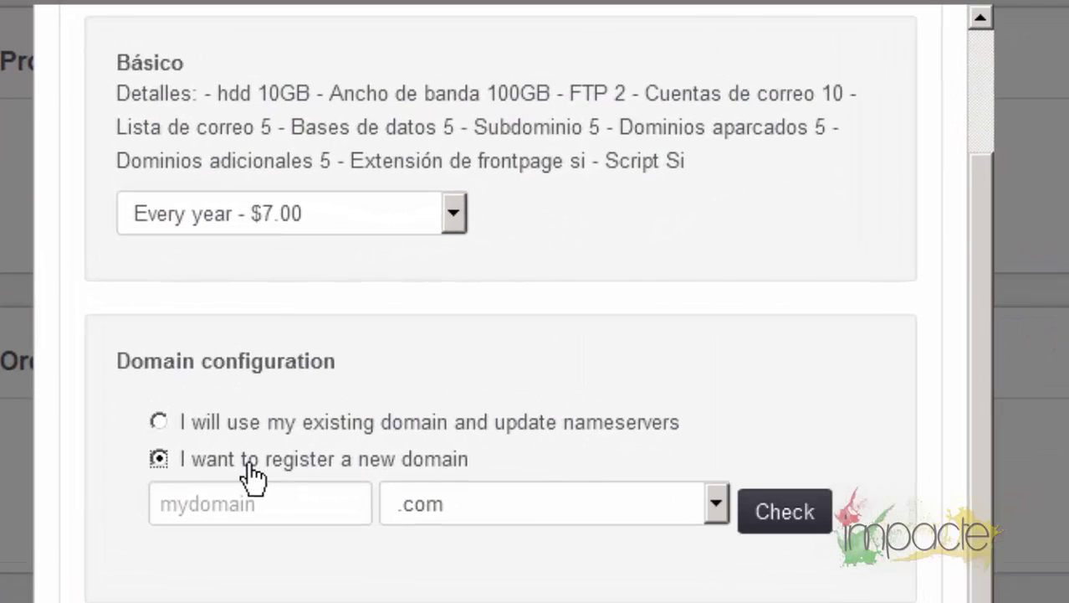
click(504, 513)
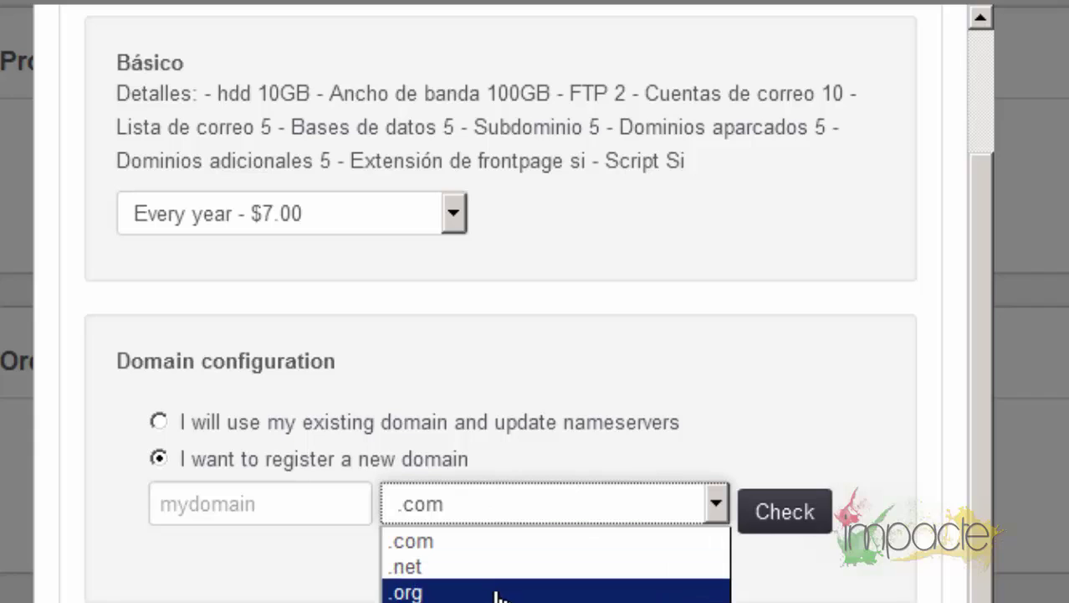
click(201, 423)
click(247, 499)
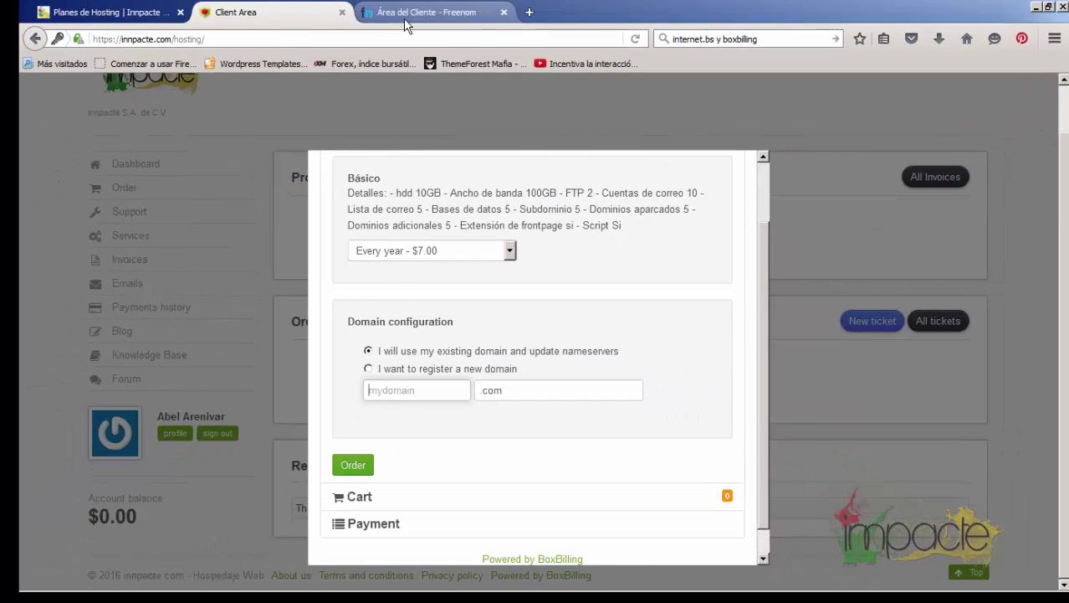
click(418, 12)
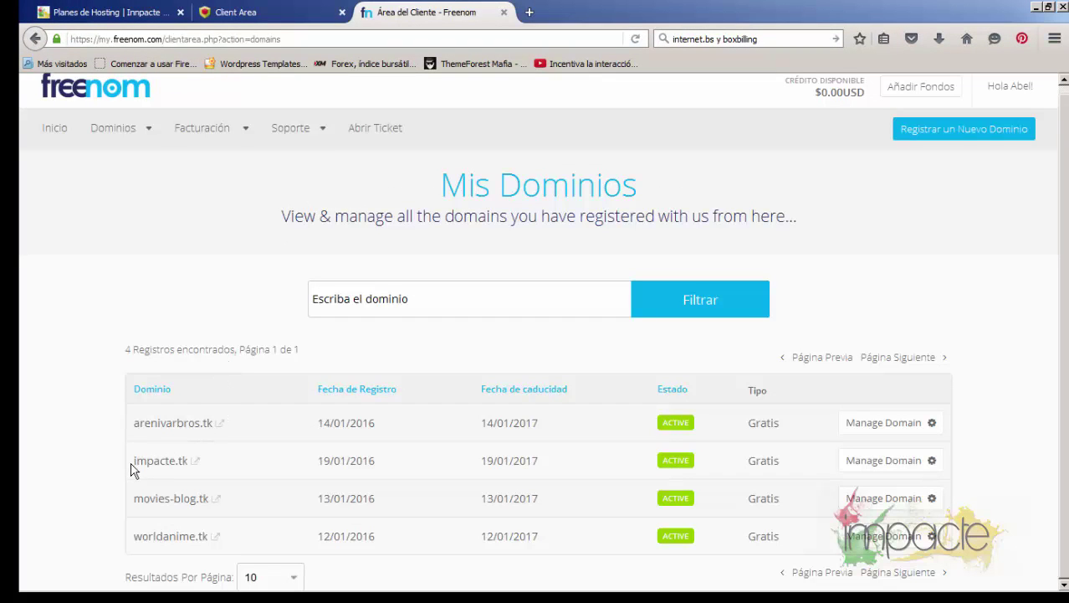
drag(131, 470, 195, 470)
key(ctrl+c)
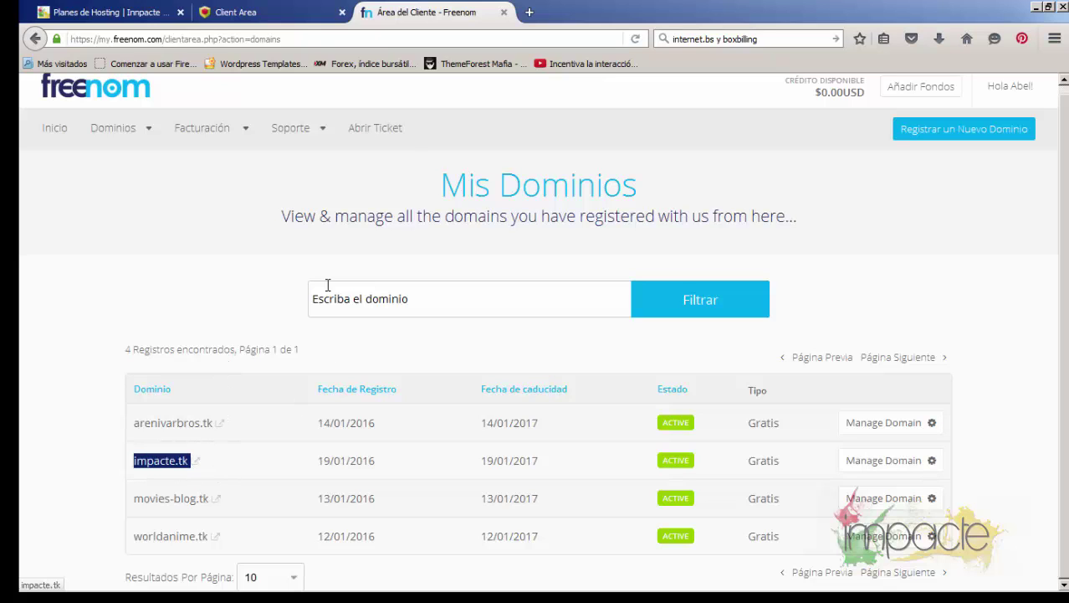
click(236, 11)
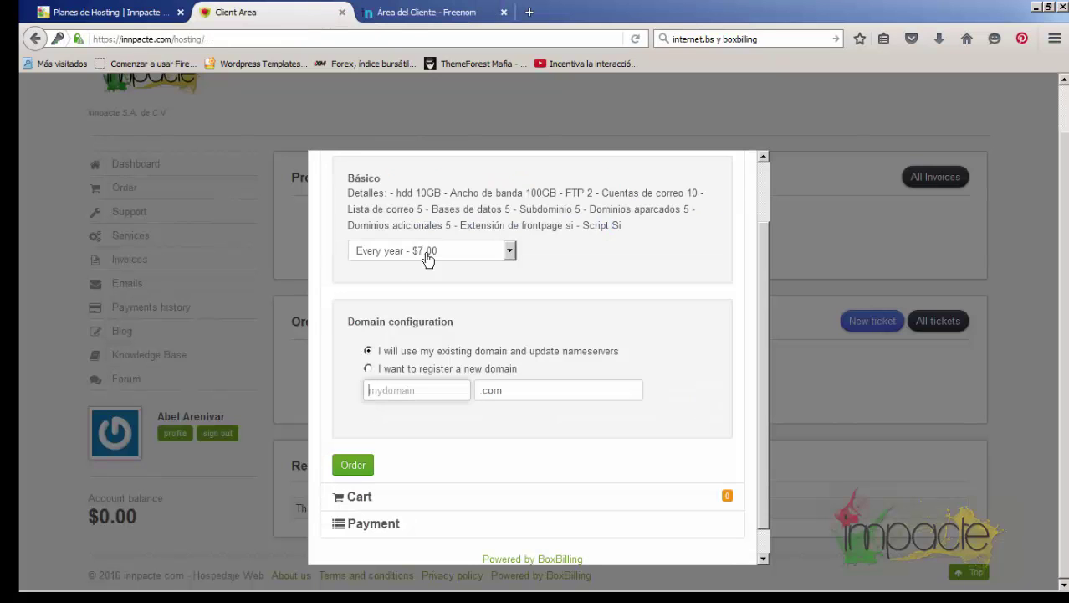
Paste impacte into the domain field and change the extension from .com to .tk
click(402, 397)
key(ctrl+v)
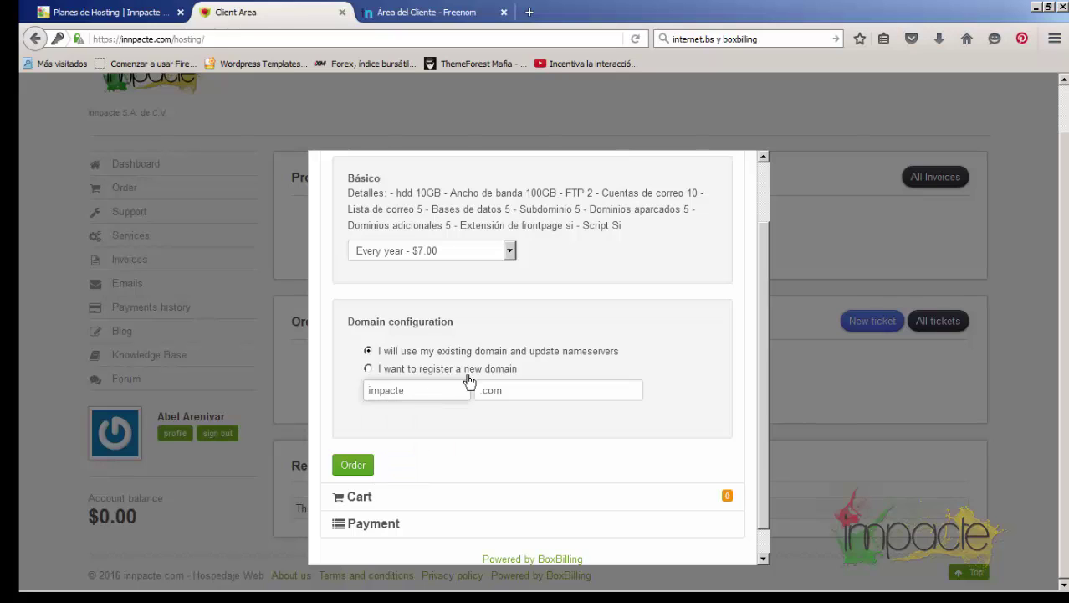
drag(483, 390, 552, 395)
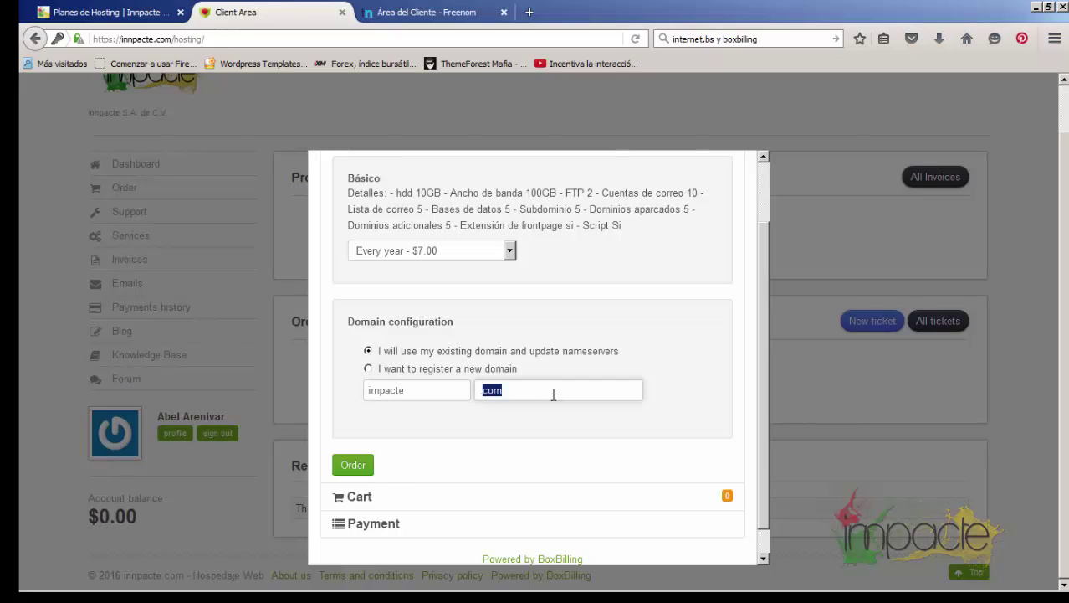
text(.tk)
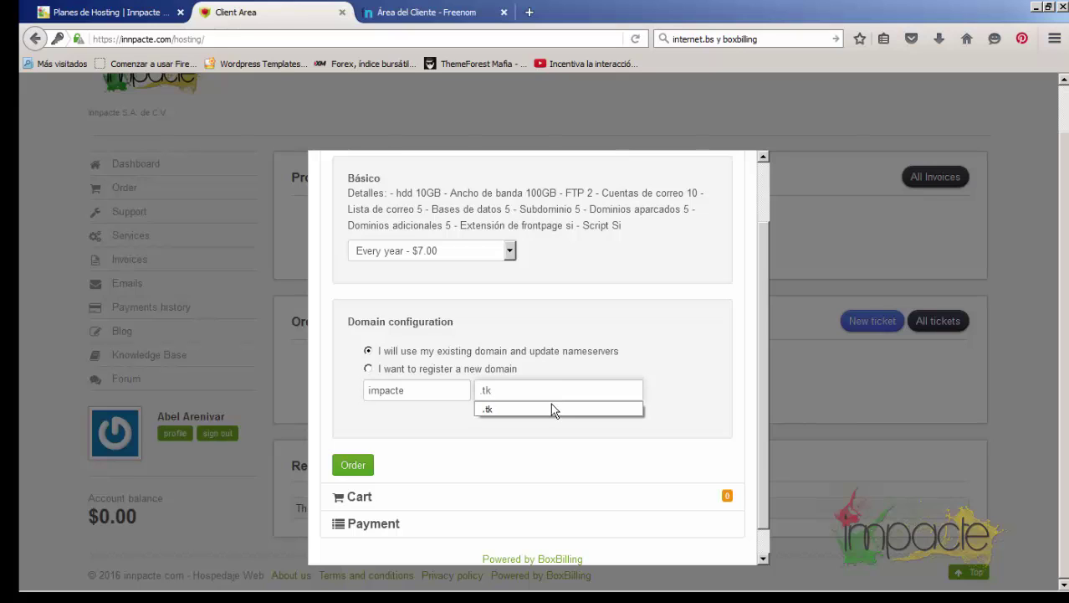
click(554, 408)
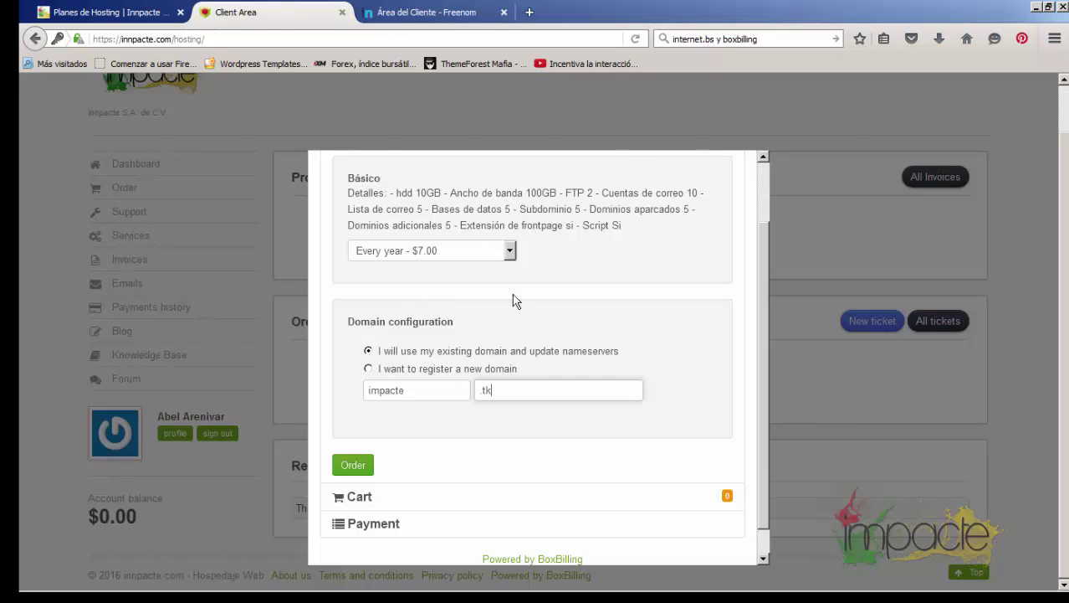
Keep the Every year - $7.00 billing period and add the Básico plan to the cart
scroll(469, 368, down, 1)
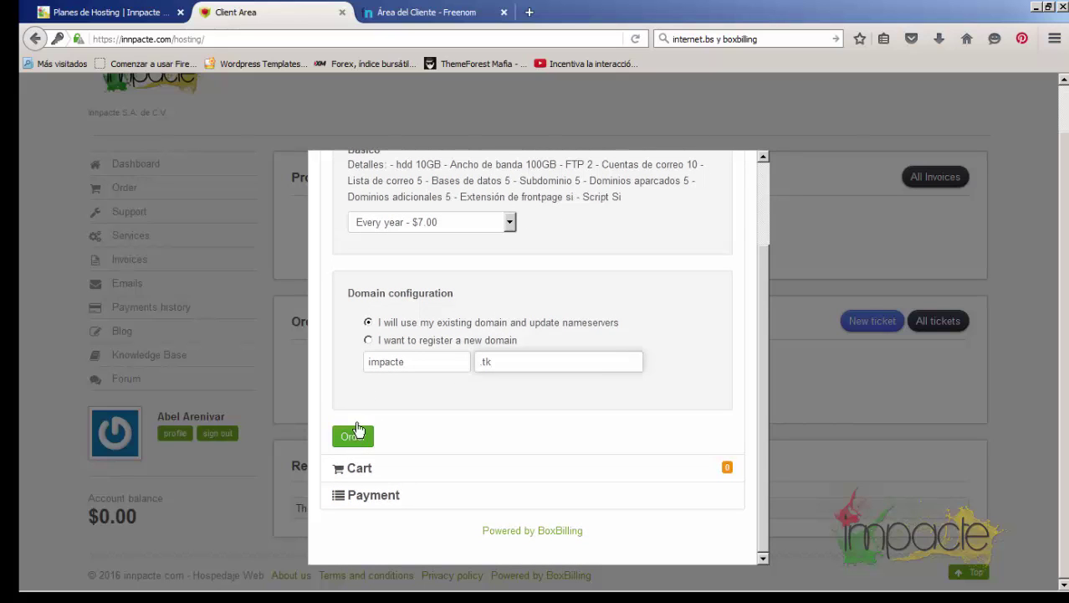
click(418, 224)
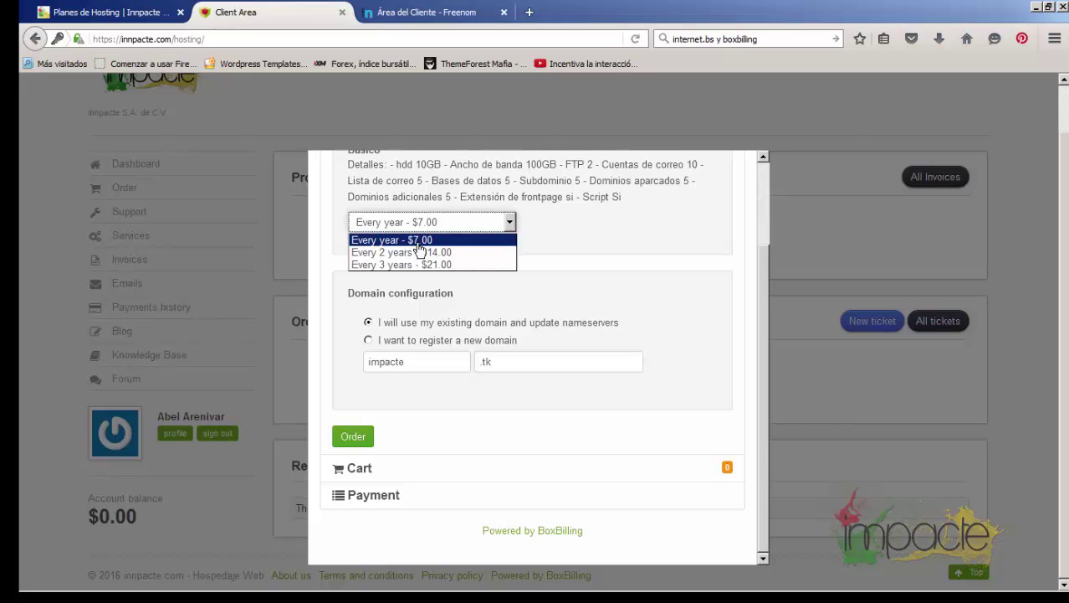
scroll(540, 282, up, 2)
click(508, 311)
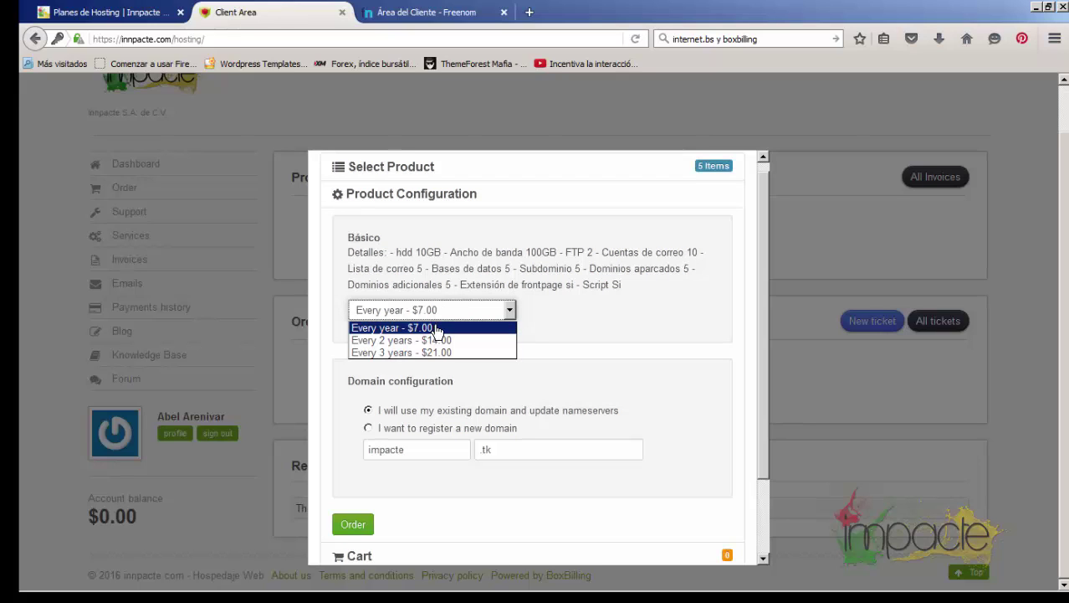
click(435, 329)
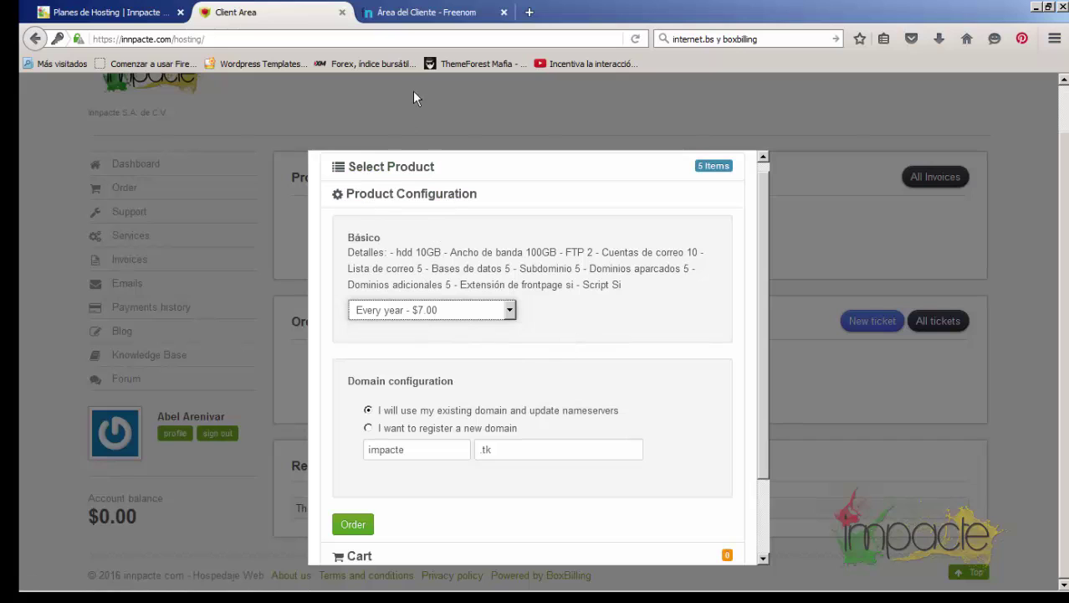
click(365, 522)
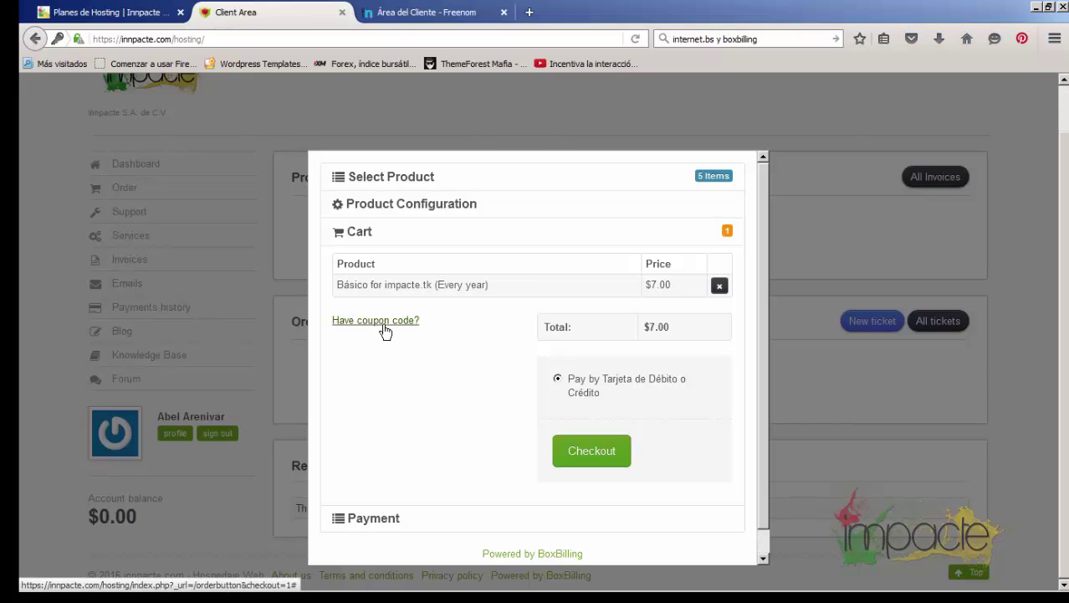
Reveal the coupon code box, then proceed to checkout for the $7.00 Básico order
click(385, 328)
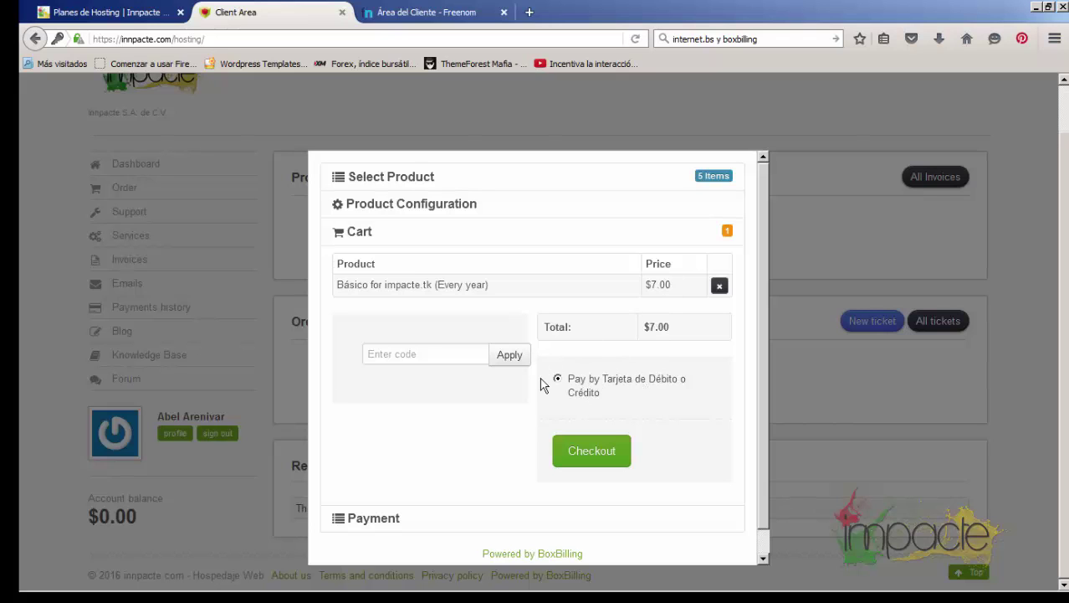
scroll(496, 427, down, 1)
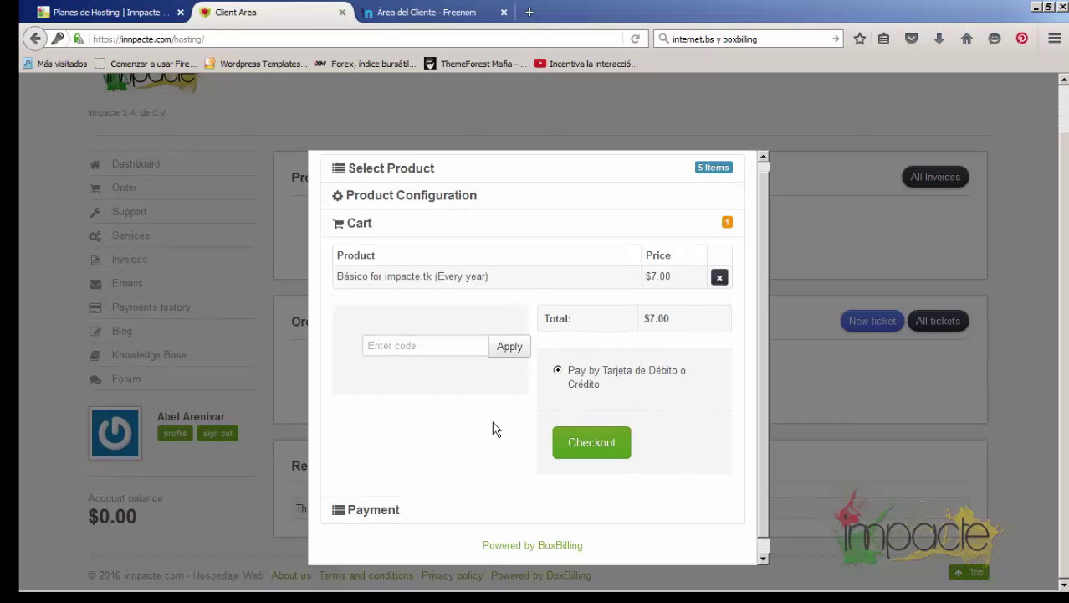
click(595, 433)
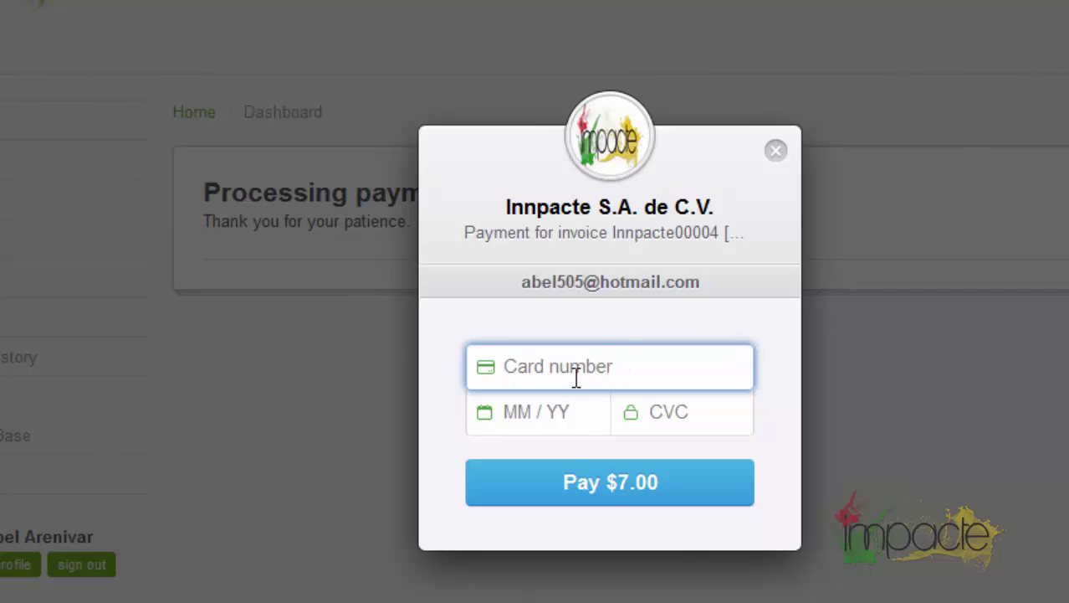
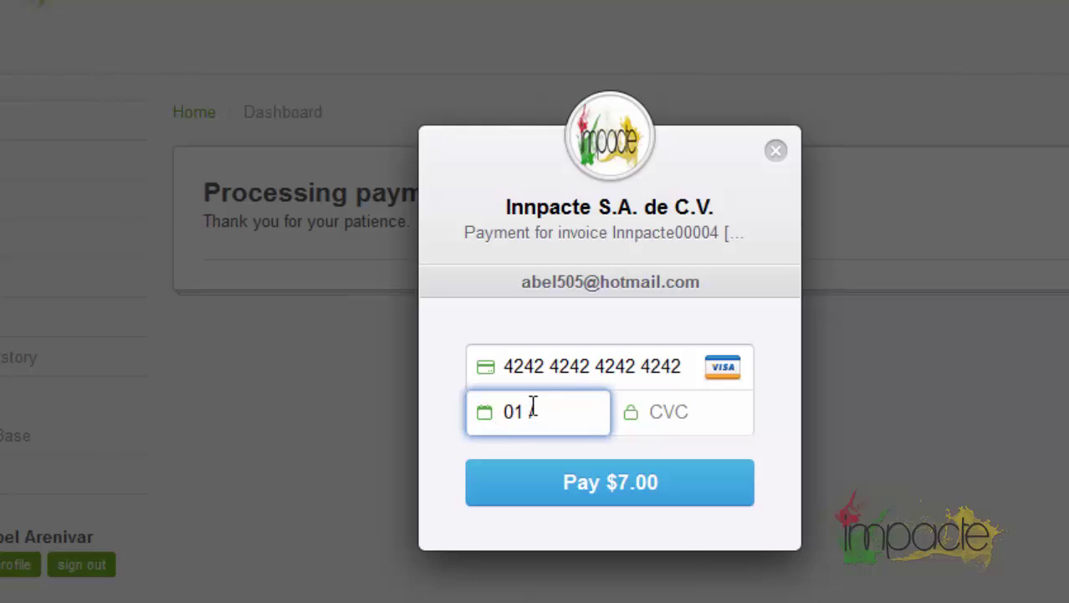
Pay the $7.00 invoice by card, entering the card number, expiry 02/16 and the CVC
key(BackSpace)
key(BackSpace)
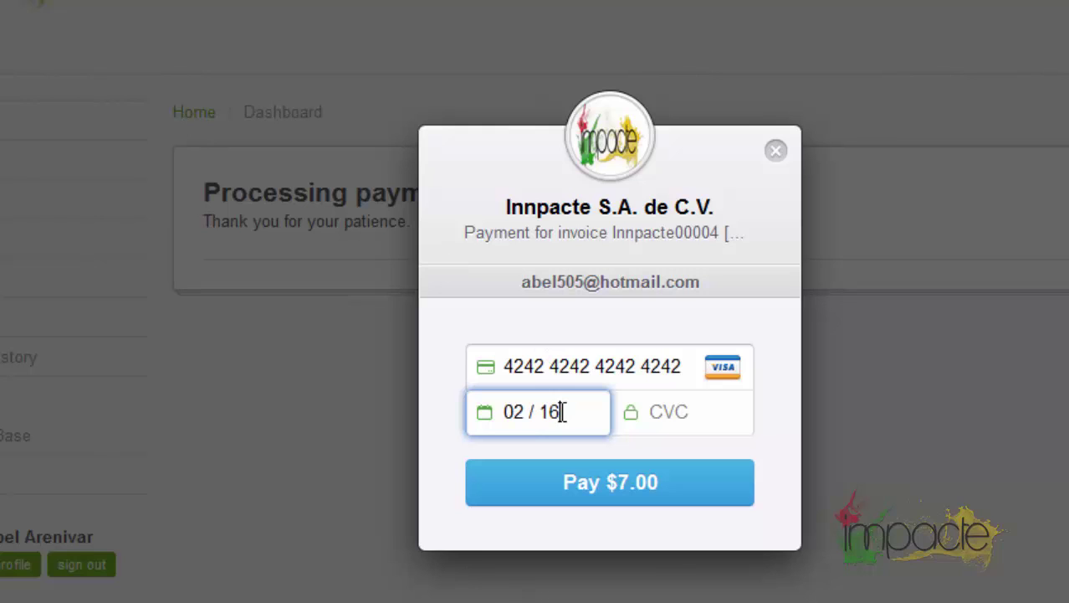
click(714, 416)
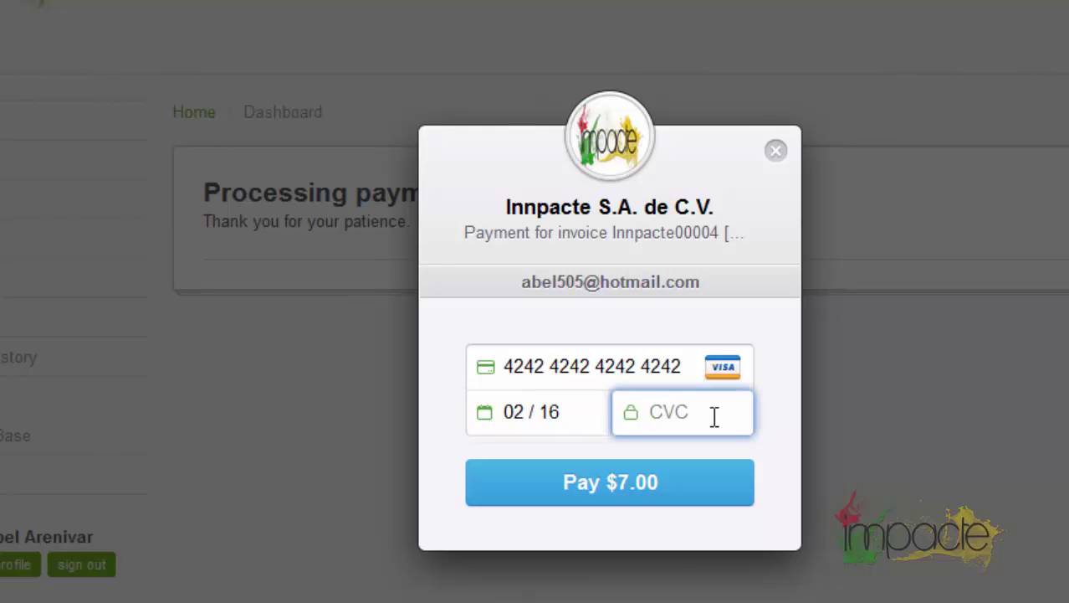
text(123)
click(781, 421)
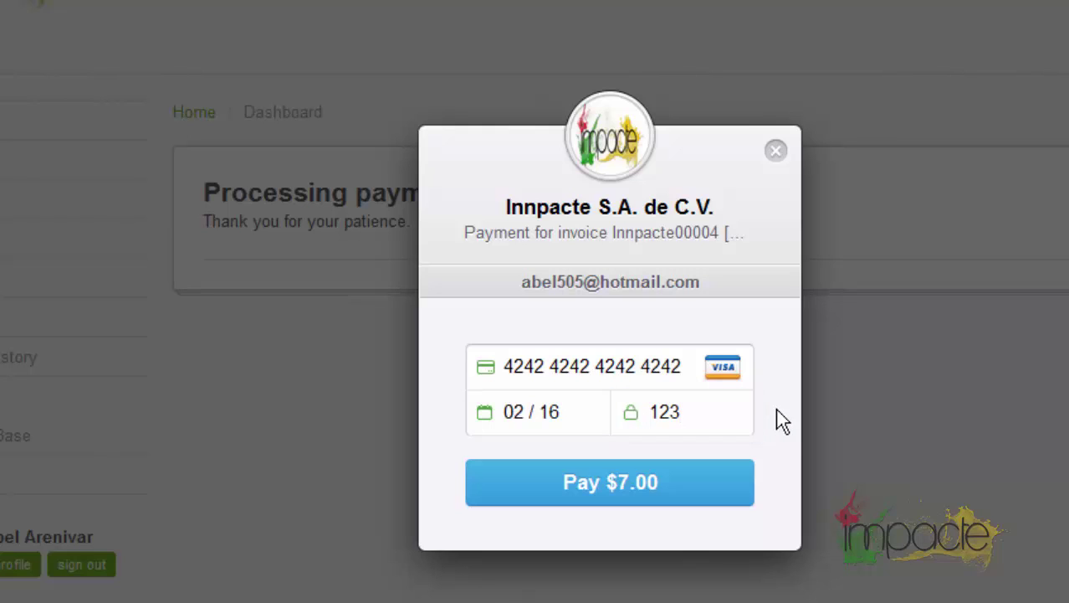
click(606, 493)
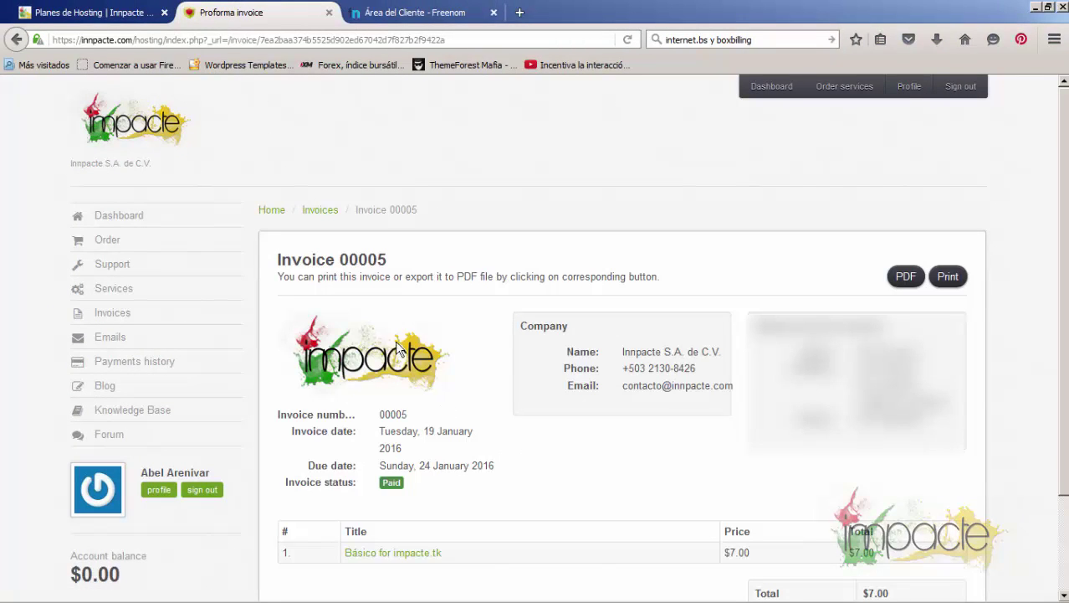
Reload the client dashboard until Básico for impacte.tk shows Active, then open its service page
scroll(657, 432, down, 2)
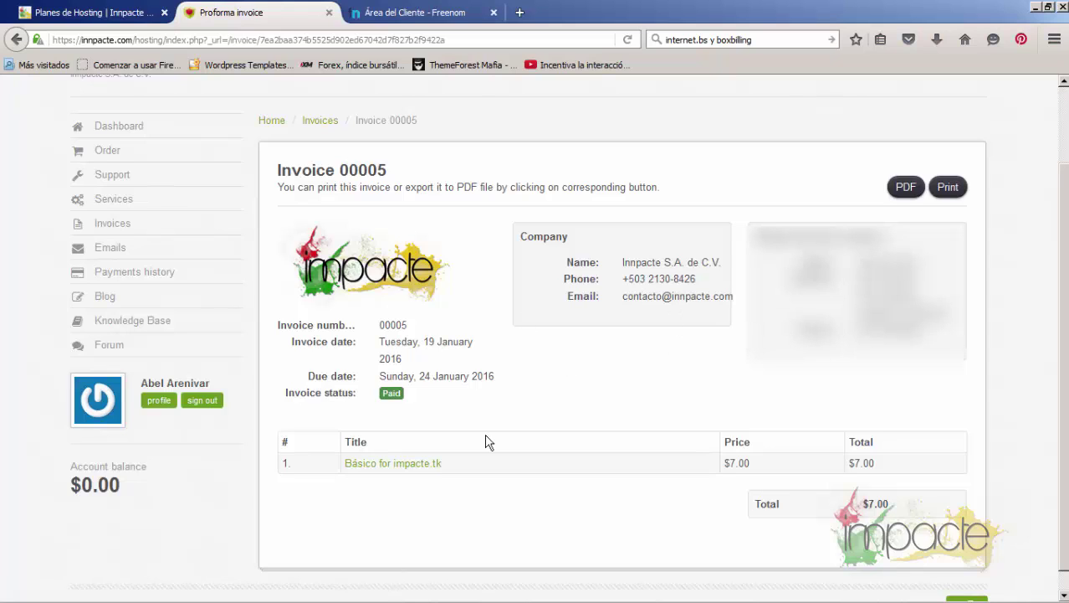
scroll(487, 435, up, 2)
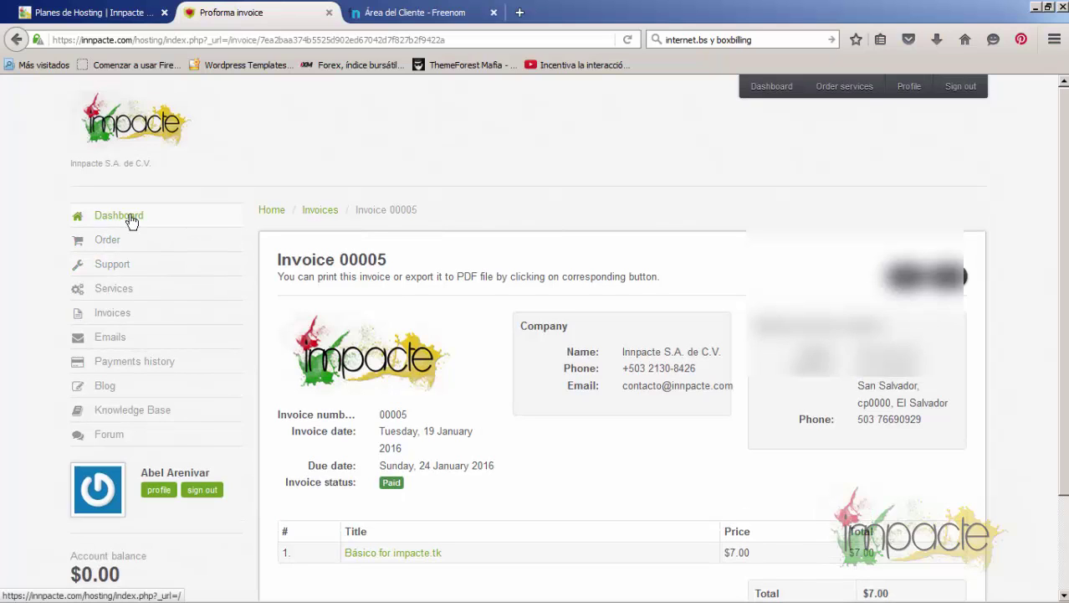
click(126, 216)
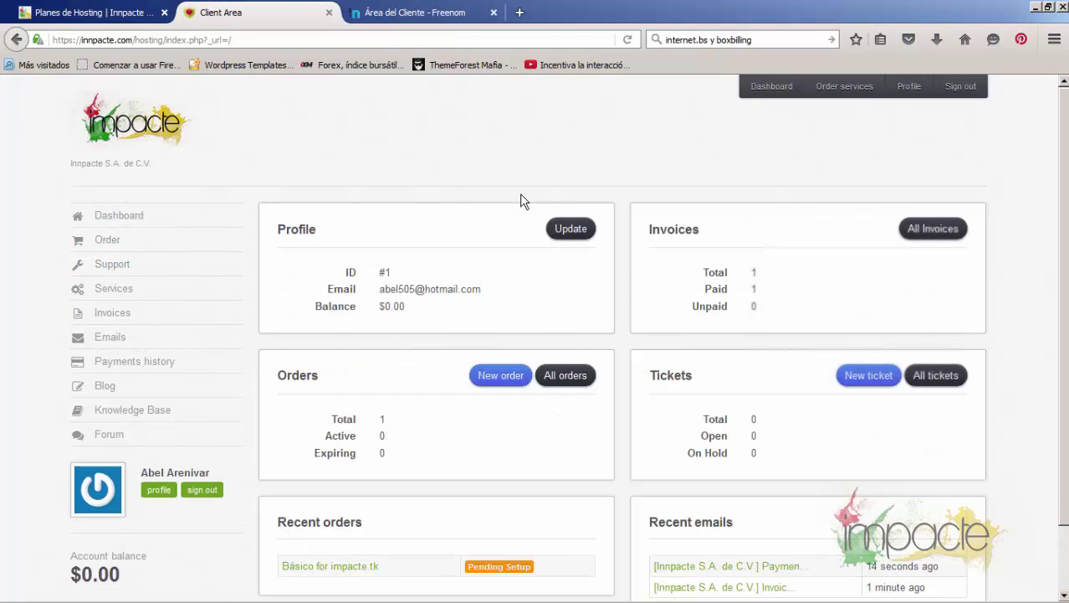
scroll(502, 260, down, 2)
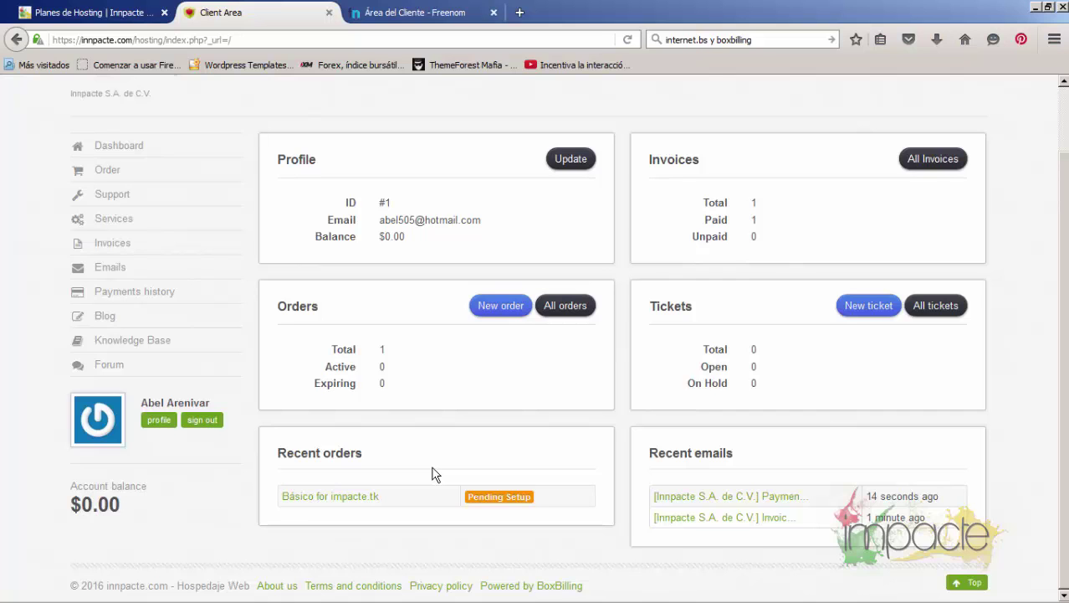
scroll(434, 473, up, 2)
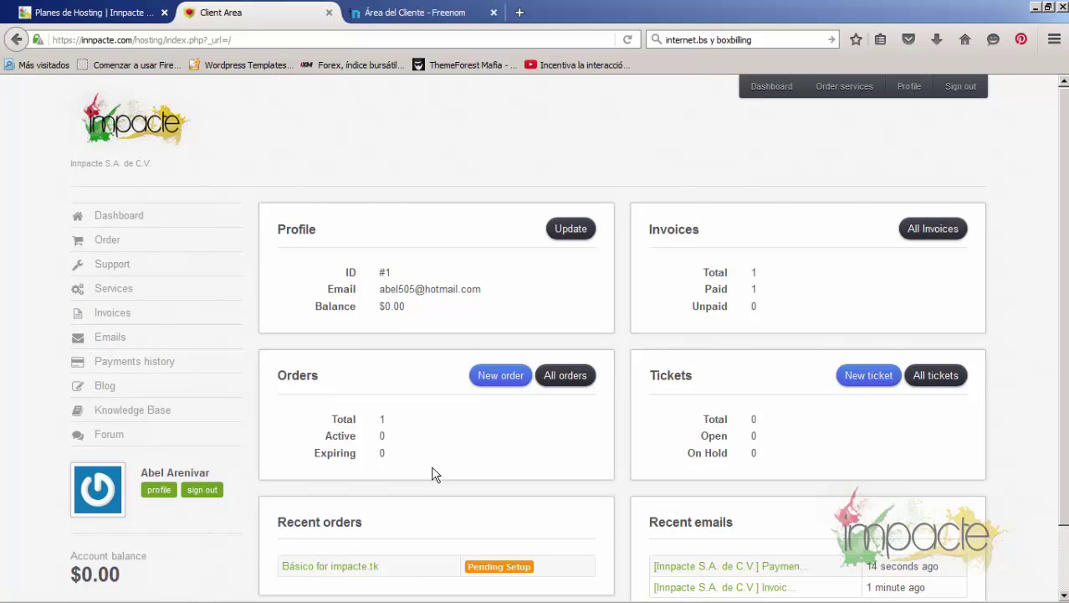
click(626, 40)
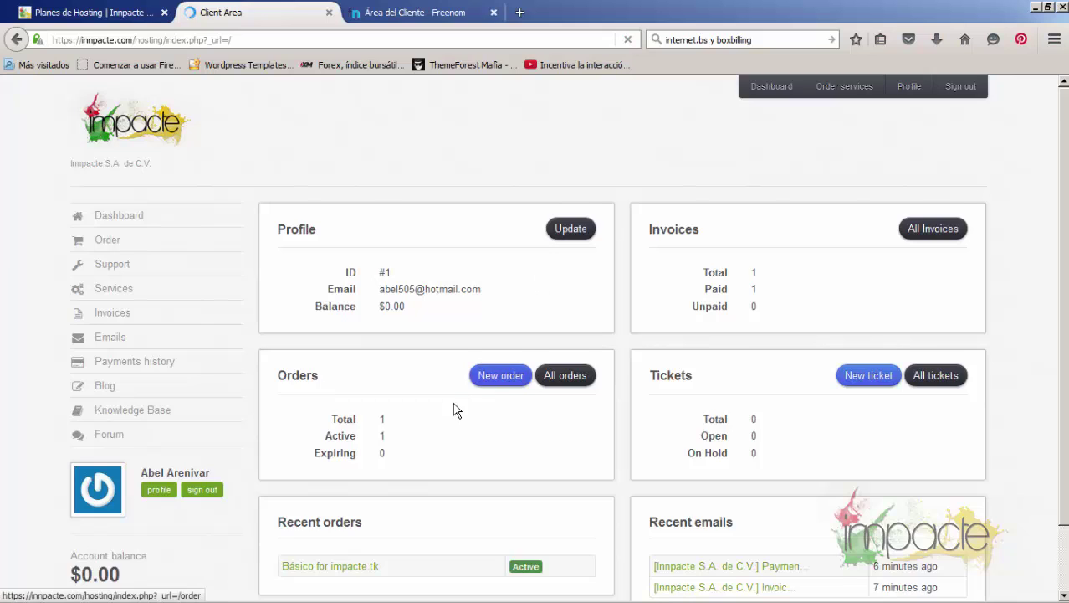
scroll(456, 418, down, 2)
scroll(459, 430, down, 2)
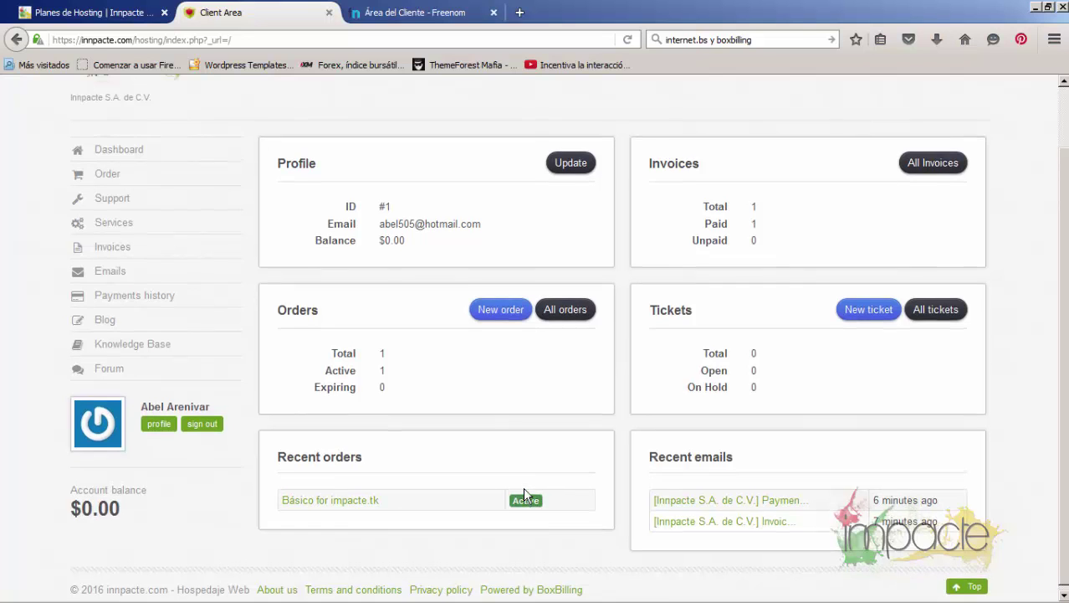
scroll(415, 423, up, 2)
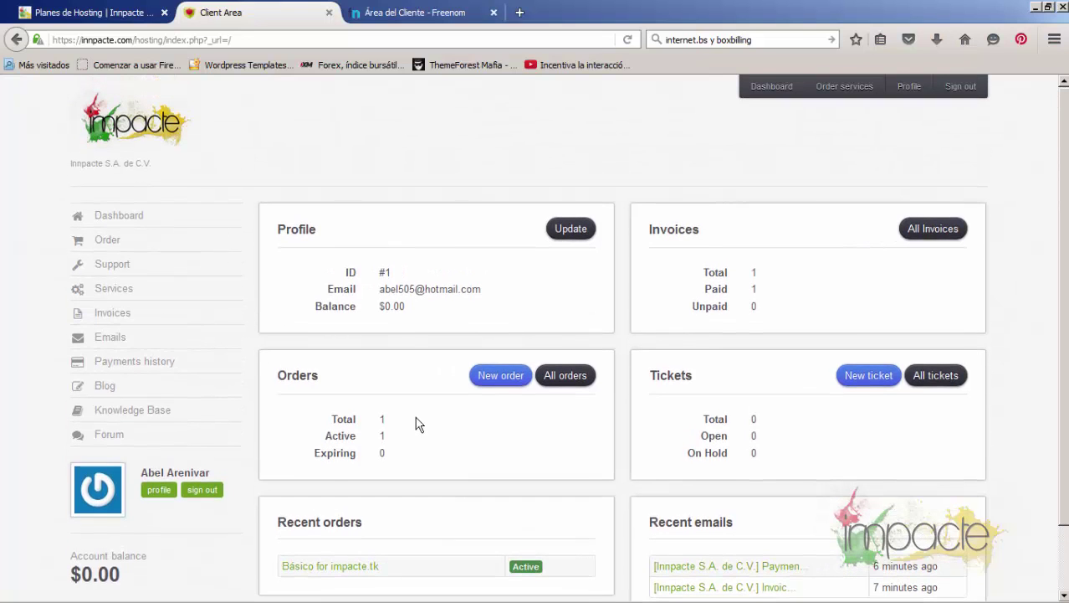
click(353, 567)
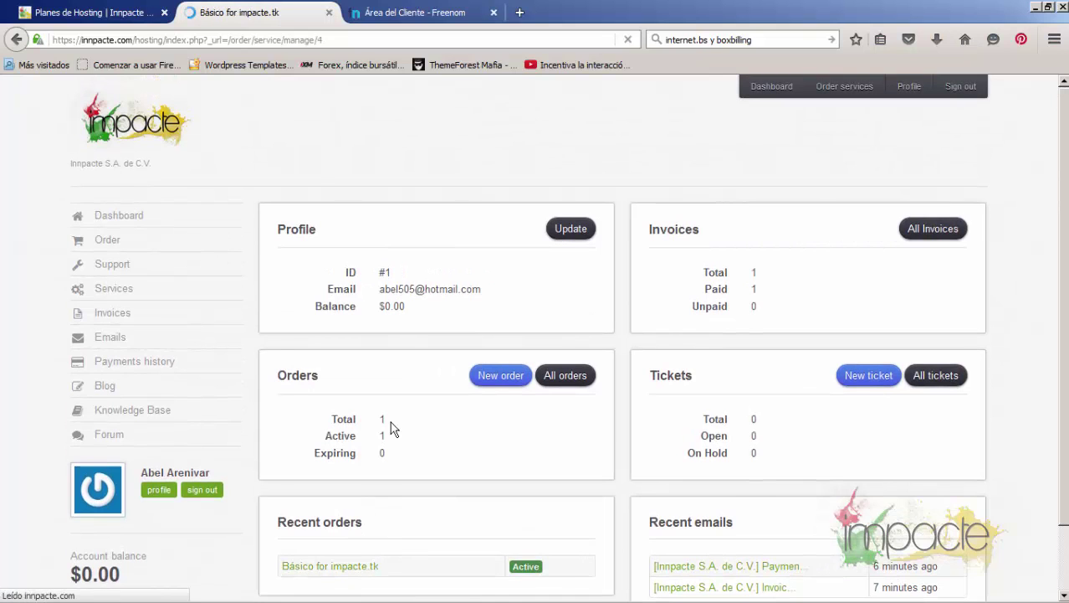
scroll(495, 400, down, 2)
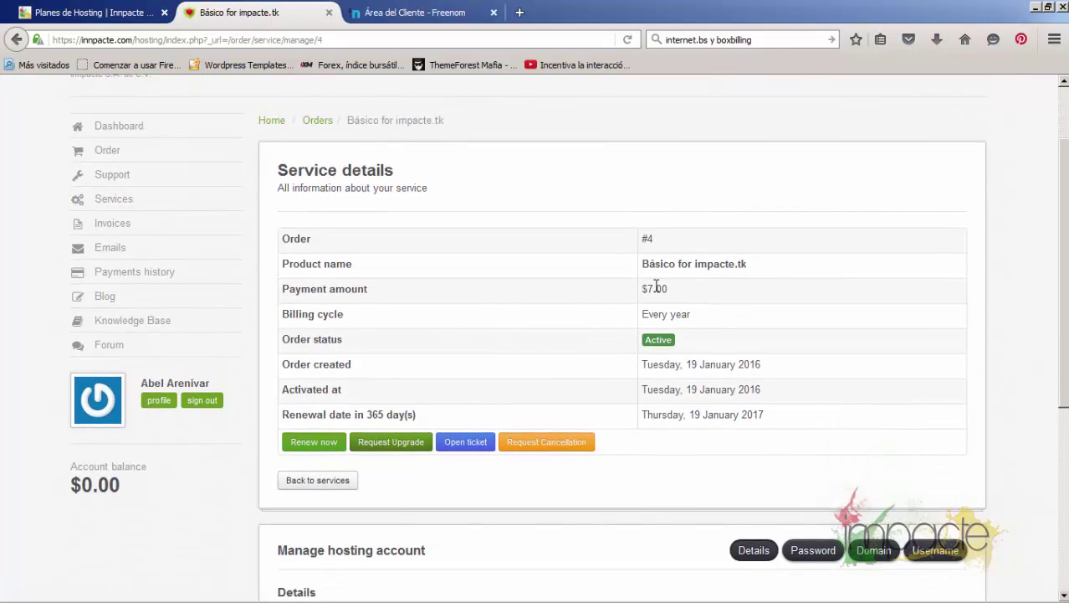
scroll(688, 287, down, 2)
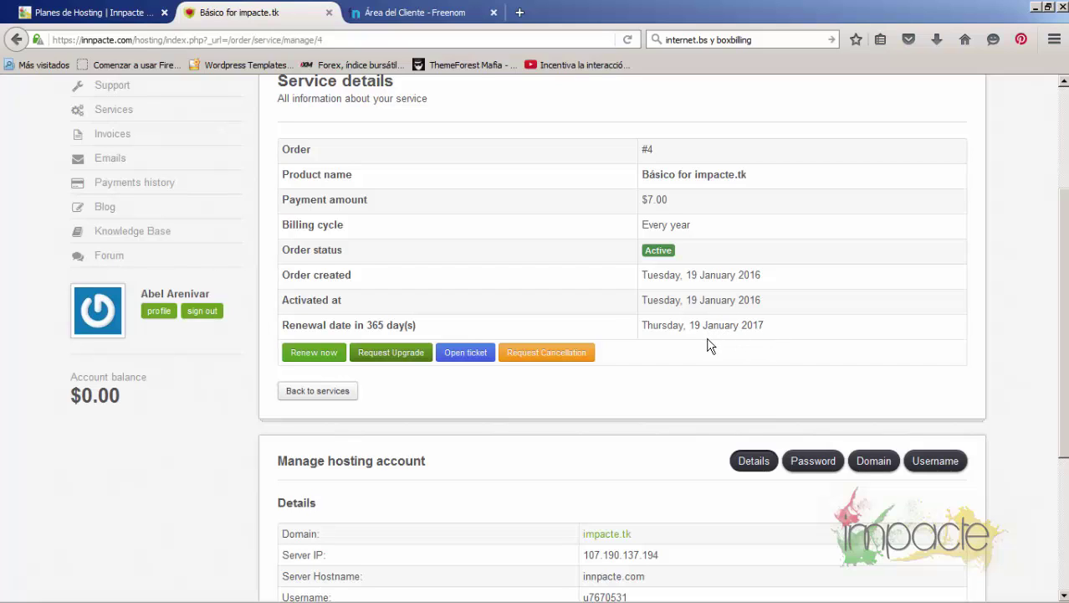
scroll(609, 353, down, 3)
scroll(608, 353, down, 2)
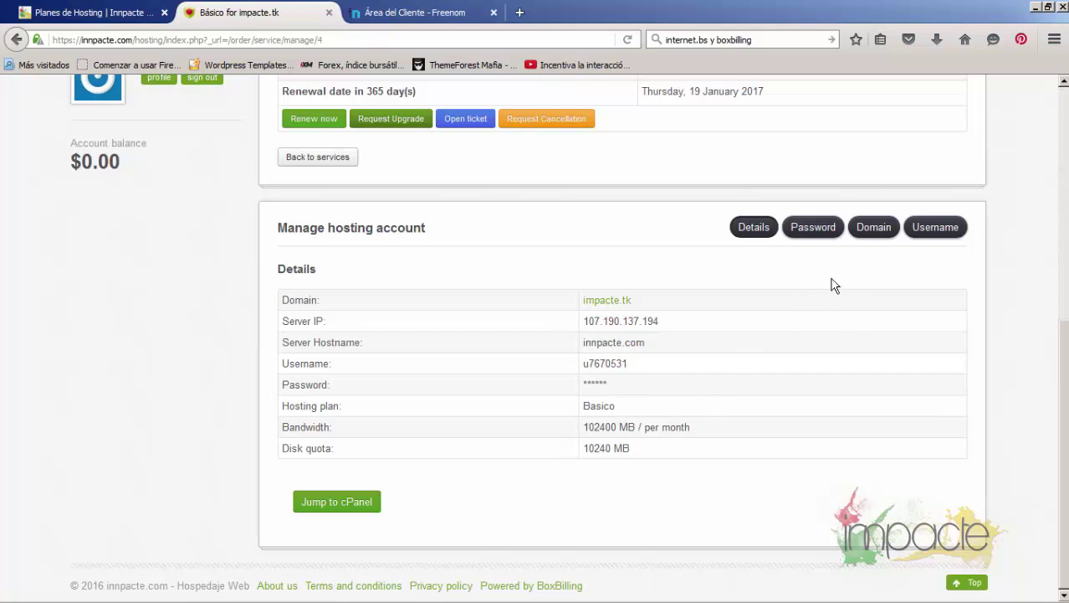
click(753, 235)
scroll(514, 409, up, 5)
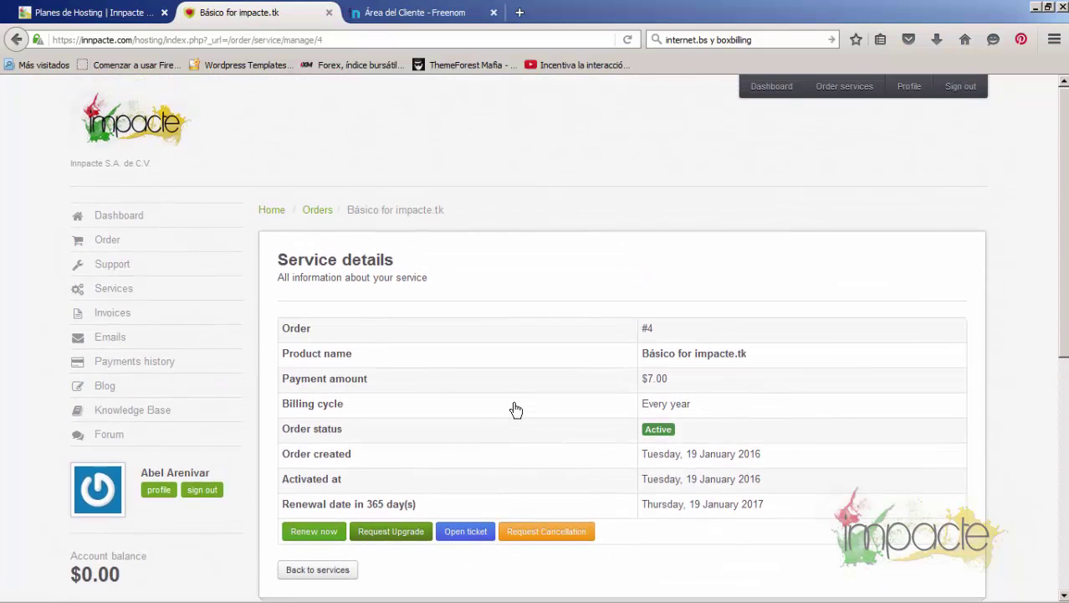
scroll(516, 409, down, 5)
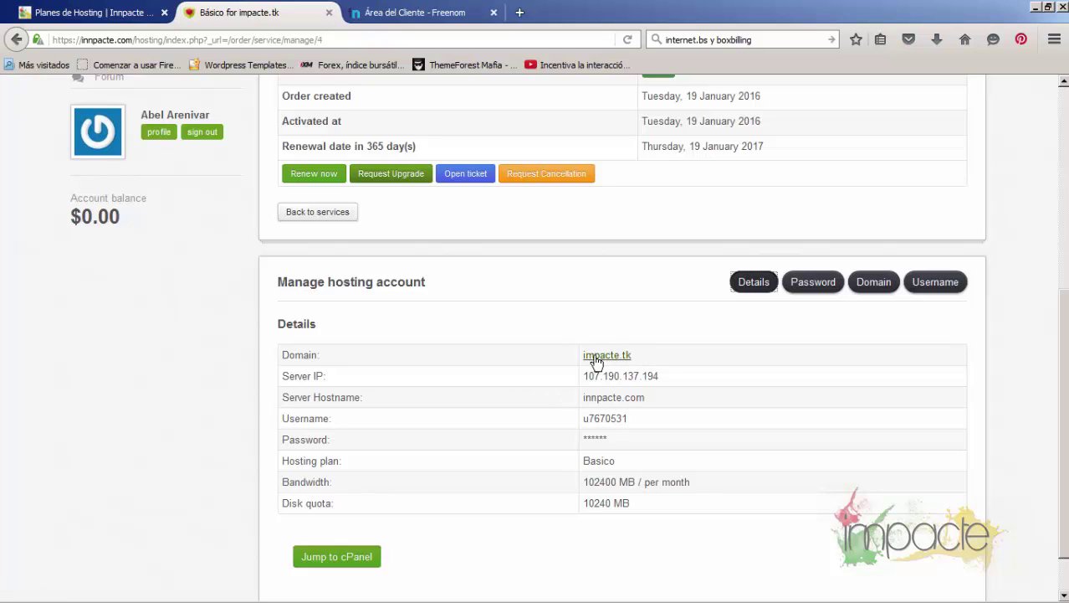
scroll(410, 310, up, 5)
scroll(497, 278, down, 2)
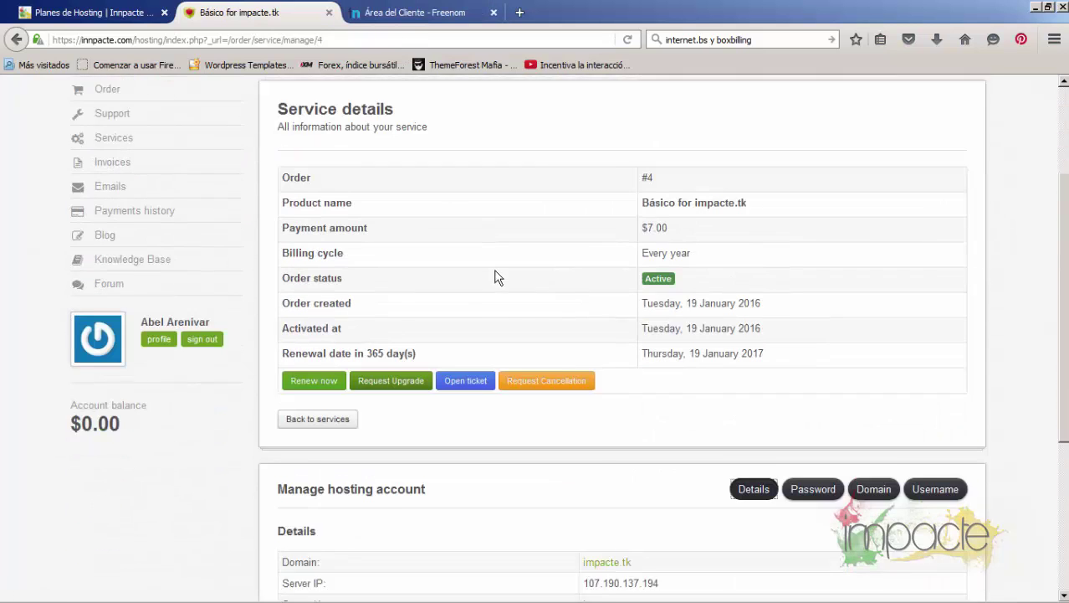
scroll(497, 278, down, 2)
Open Manage Domain for impacte.tk in Freenom and log back in with saved credentials
click(405, 12)
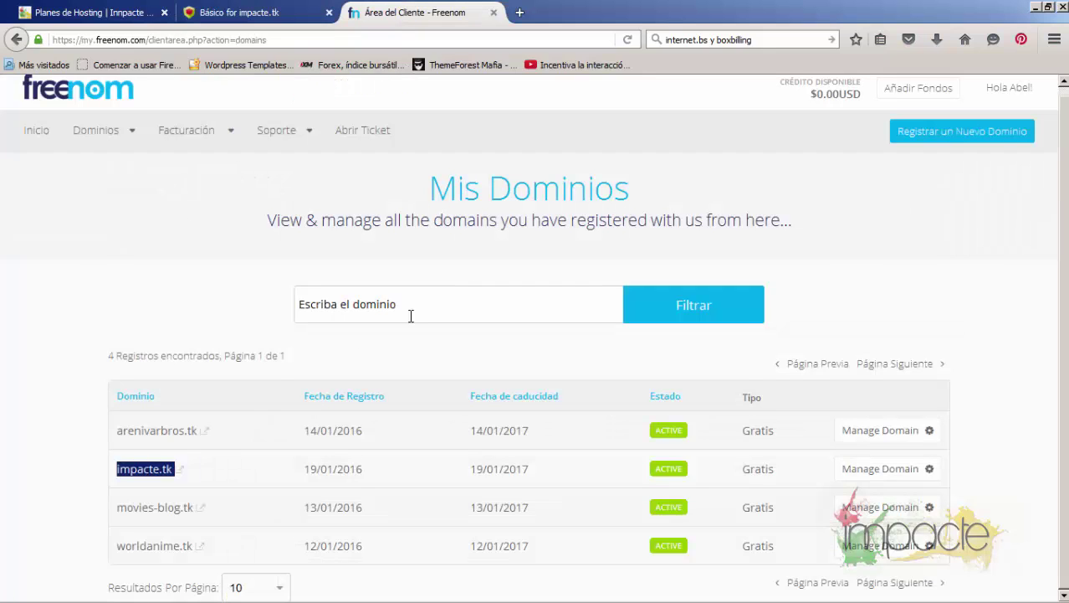
click(326, 362)
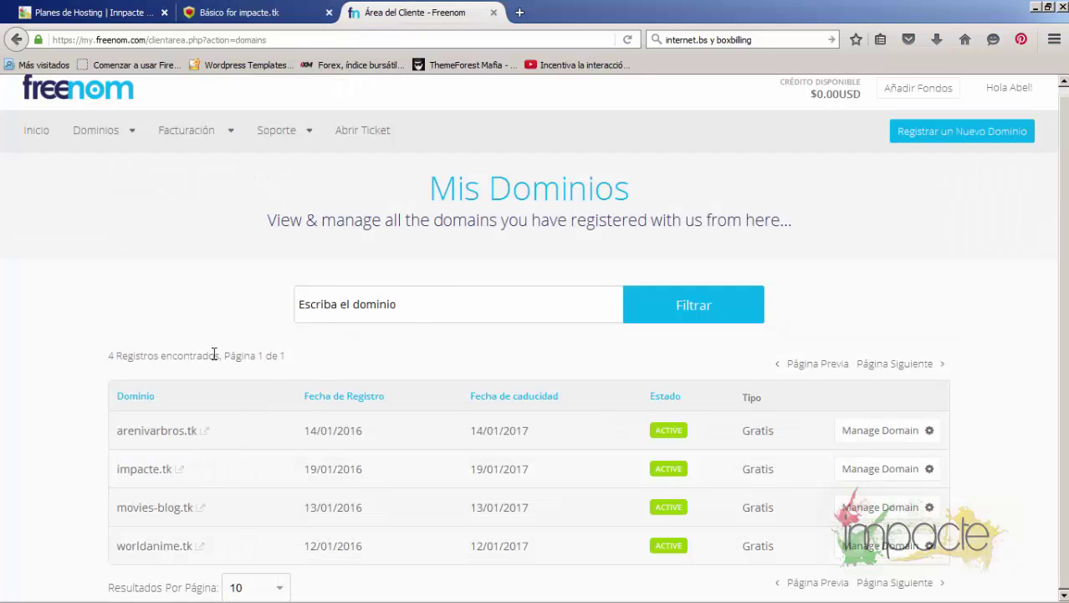
click(876, 469)
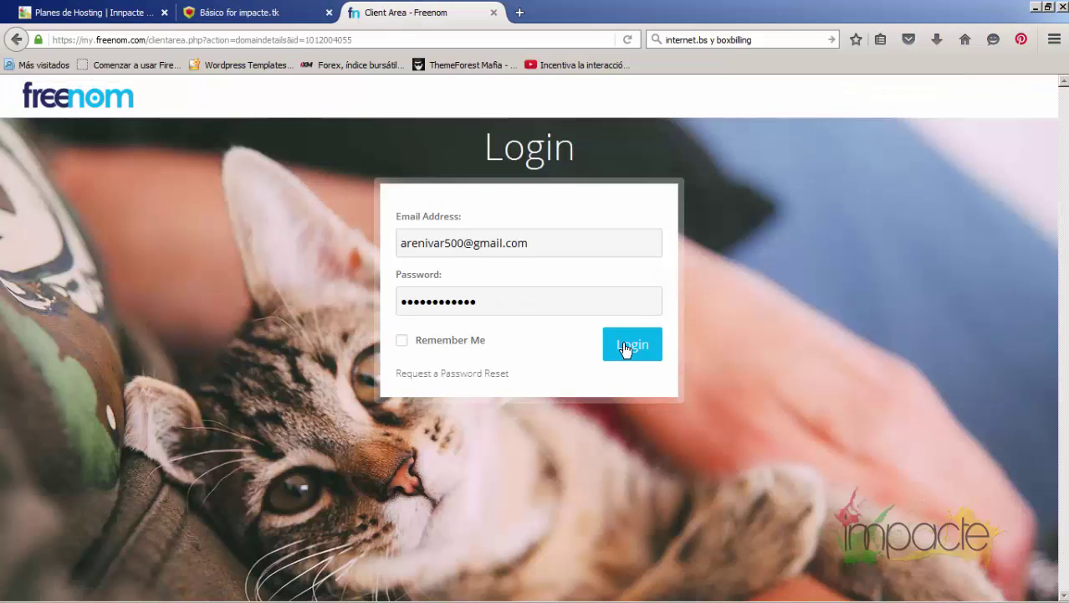
click(627, 349)
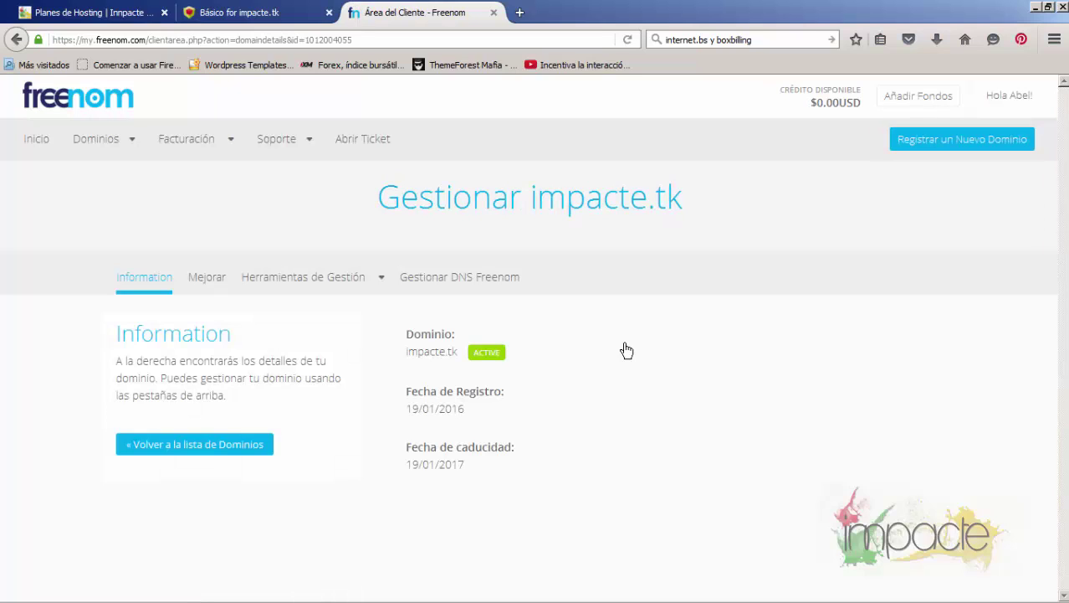
Add an A record for impacte.tk targeting the server IP 107.190.137.194
click(465, 286)
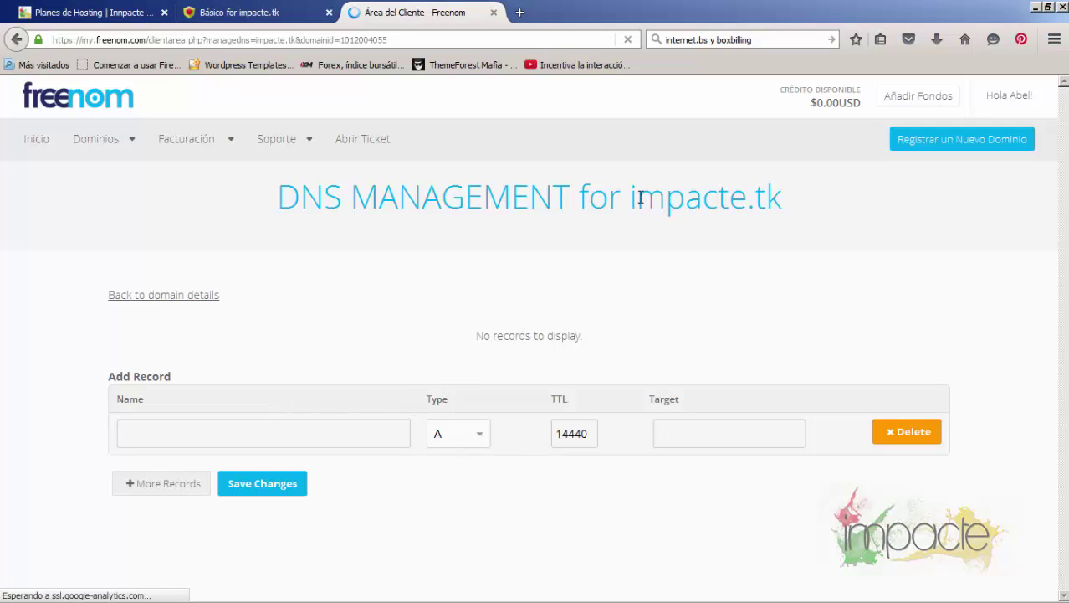
click(251, 13)
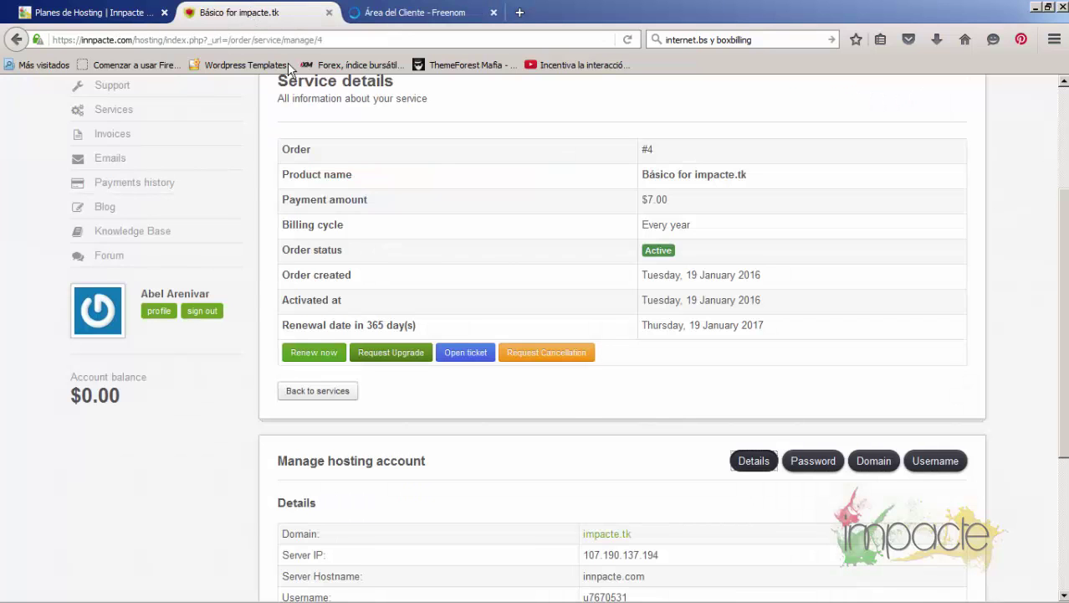
scroll(568, 410, down, 3)
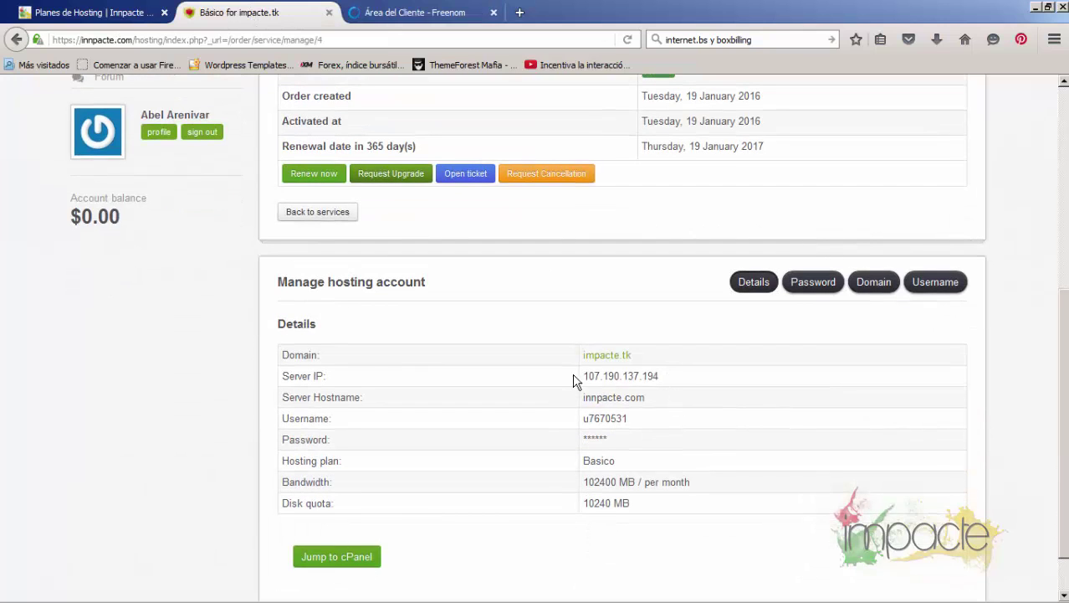
double_click(583, 378)
key(ctrl+c)
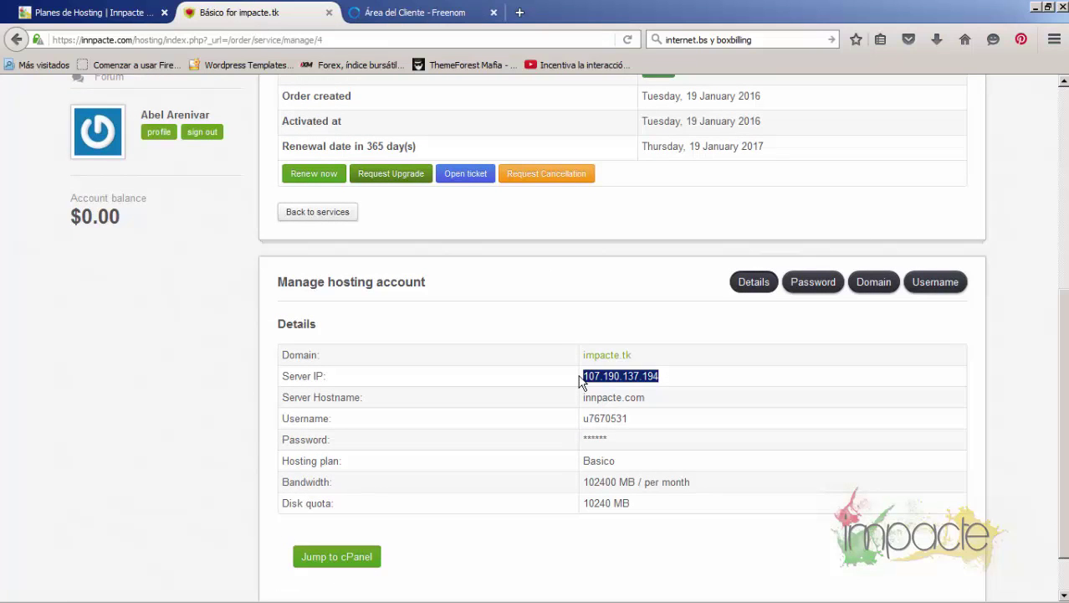
click(429, 10)
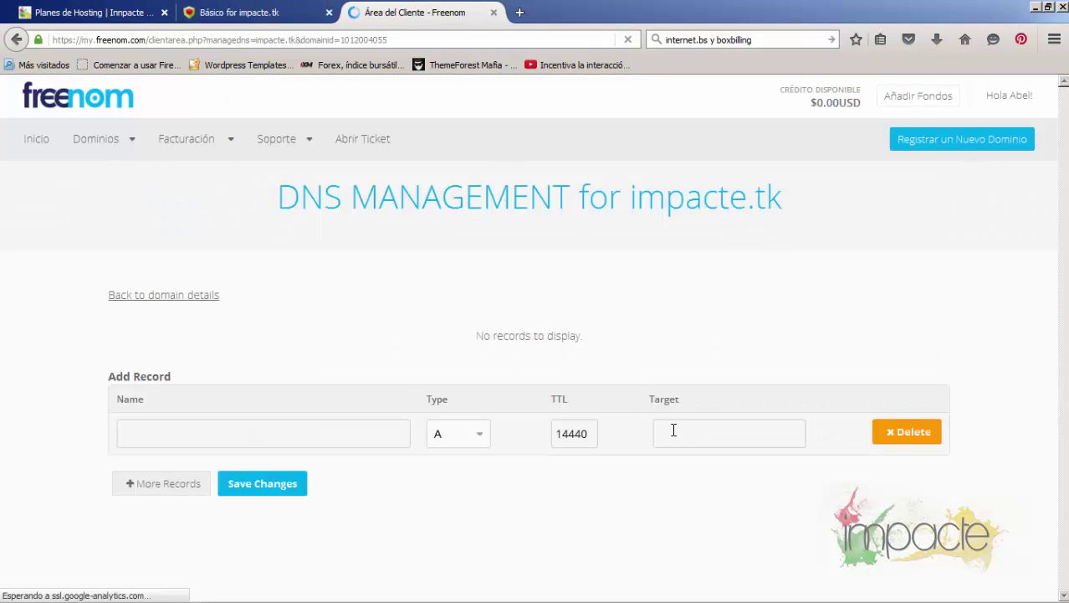
key(ctrl+v)
click(717, 457)
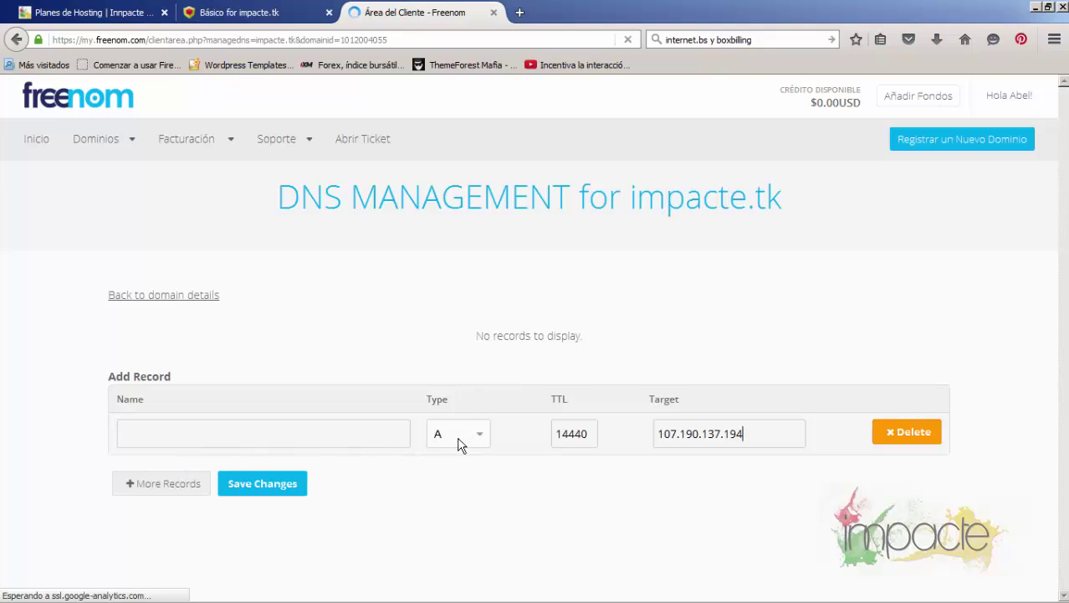
Add a www CNAME record pointing to impacte.tk and save both DNS records
click(160, 489)
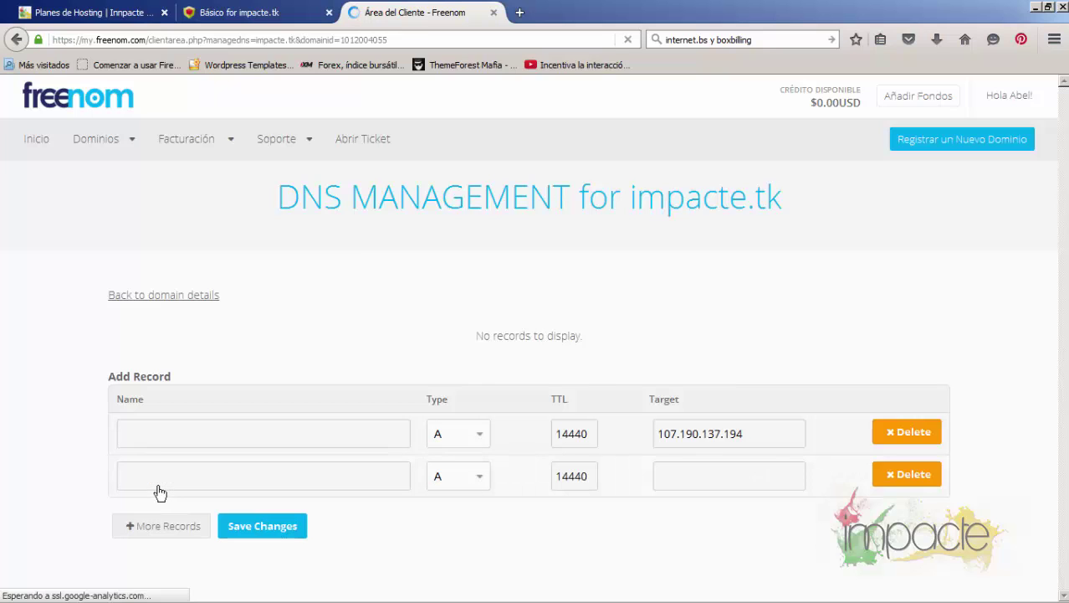
click(467, 482)
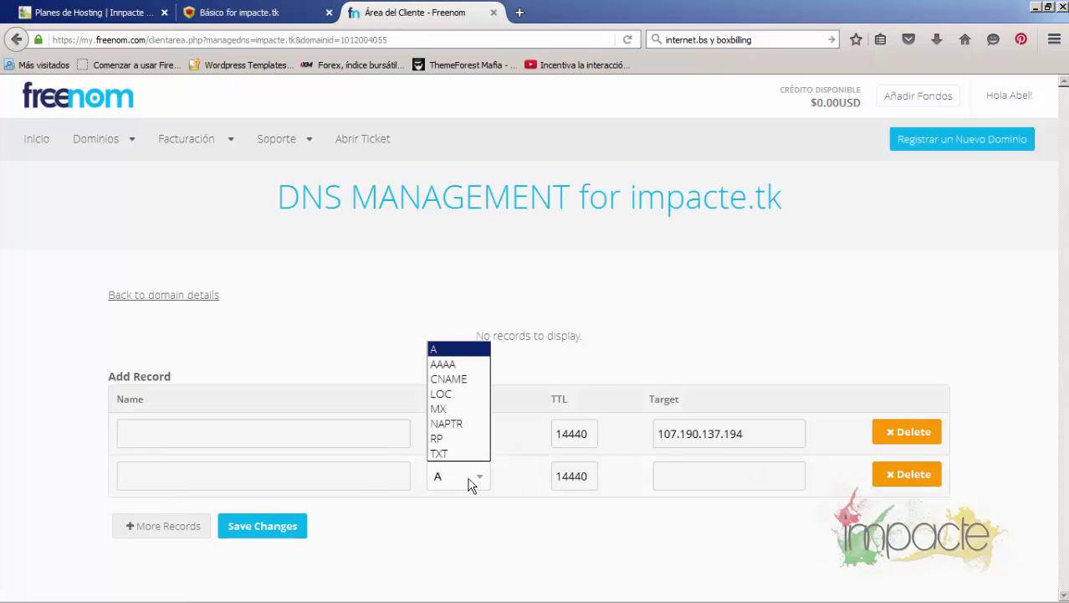
click(468, 379)
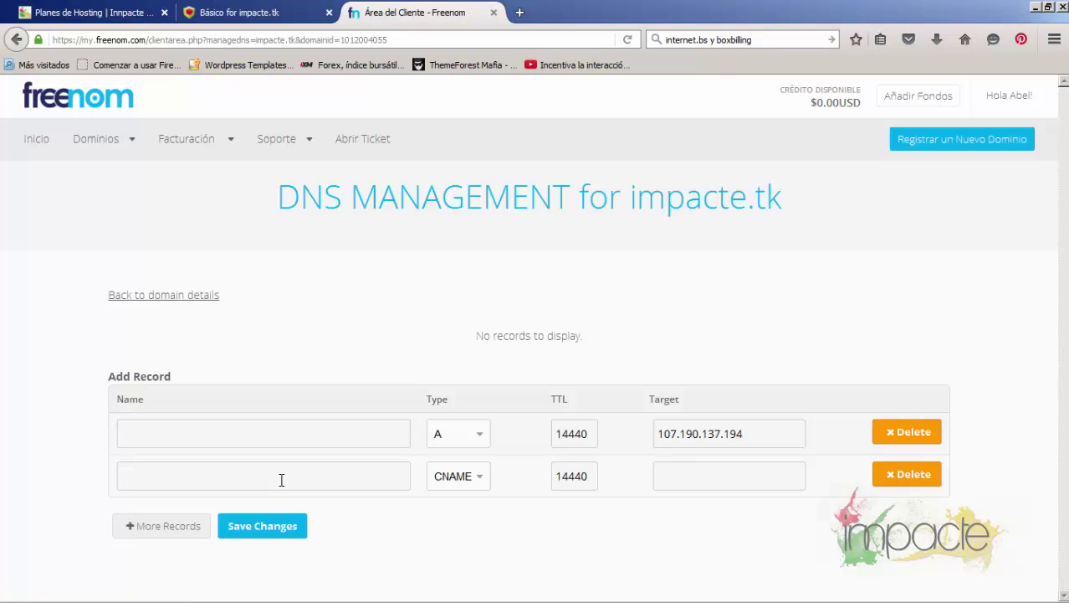
click(281, 479)
text(www)
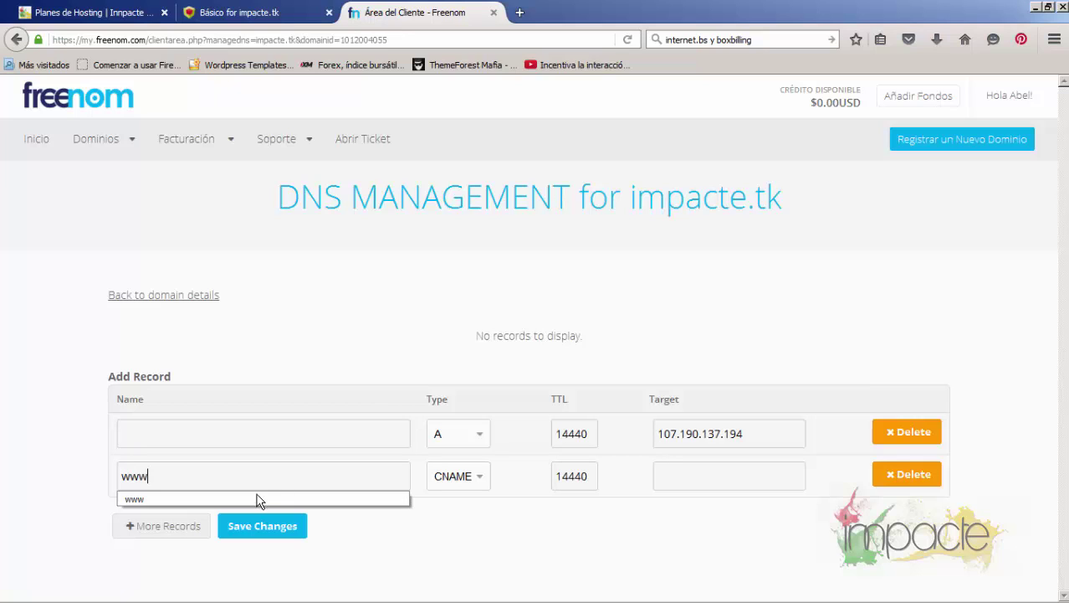
click(276, 500)
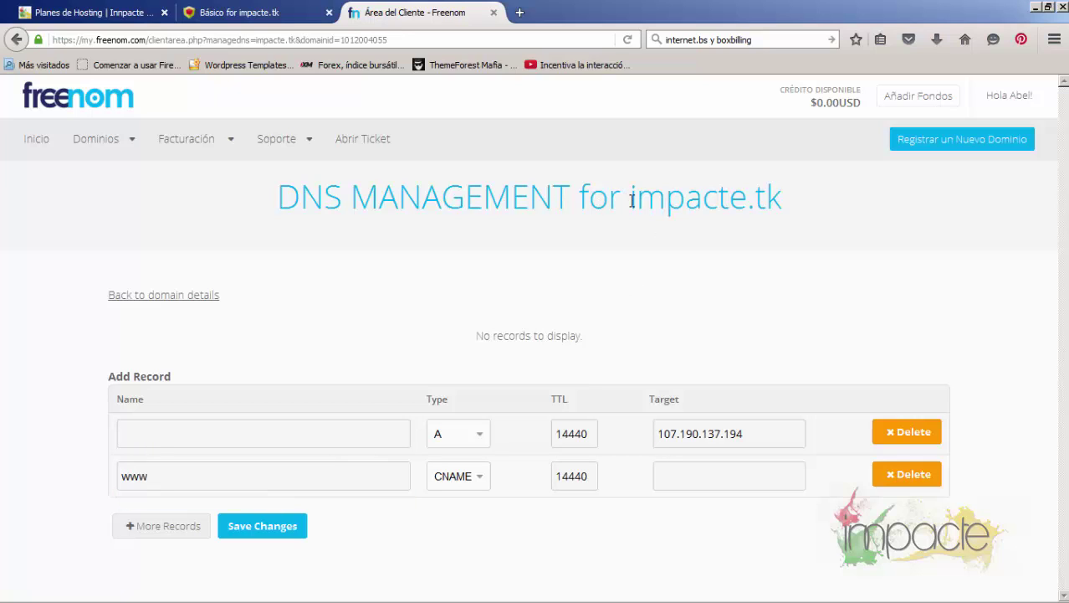
drag(632, 199, 793, 201)
key(ctrl+c)
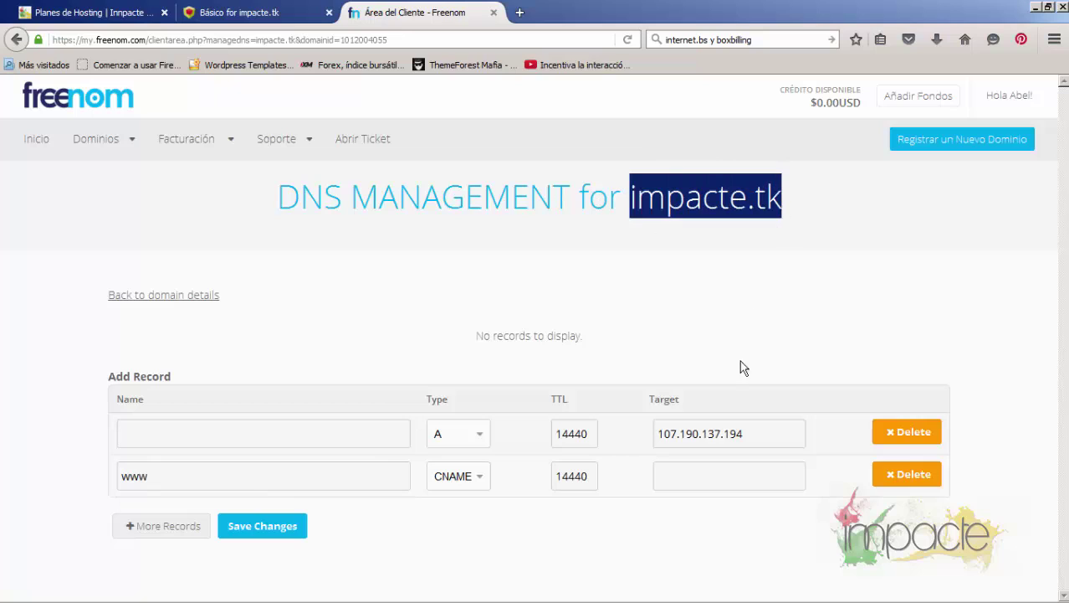
click(693, 479)
key(ctrl+v)
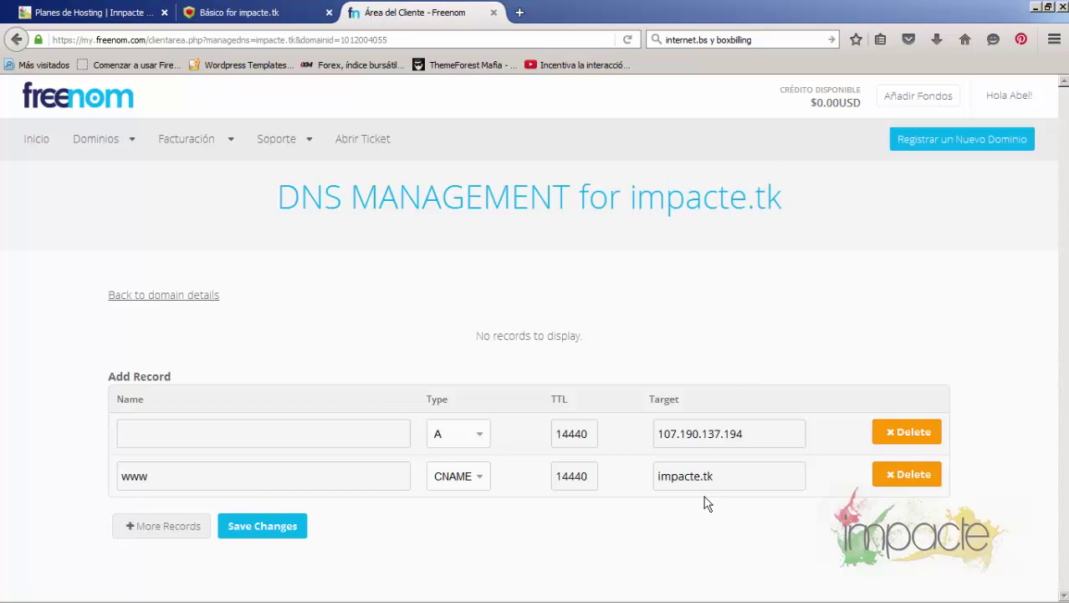
click(275, 527)
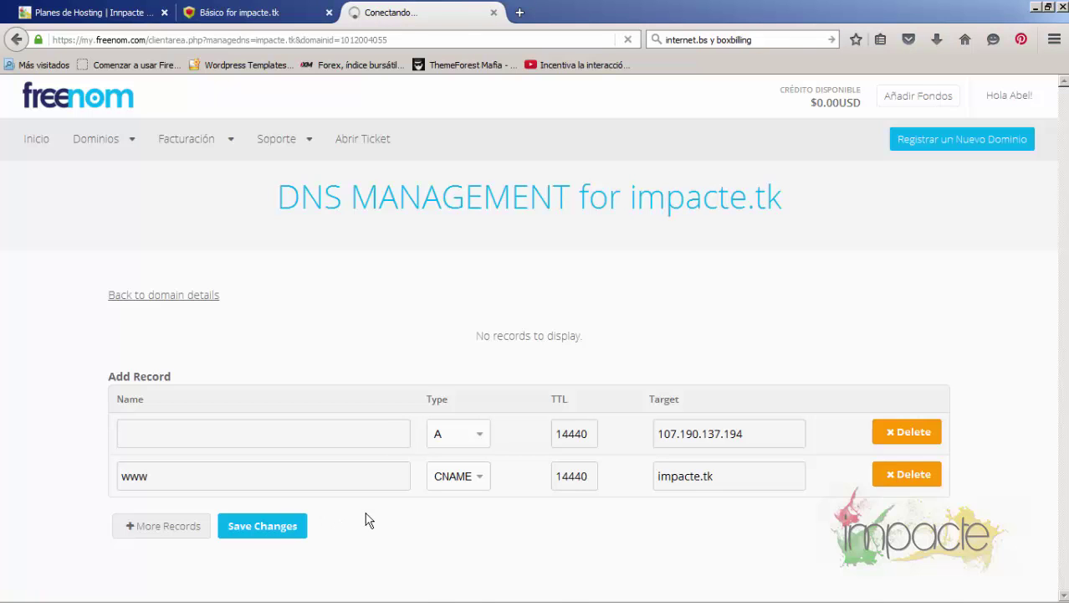
Open the impacte.tk link in a new tab, see server not found, and close it
click(238, 18)
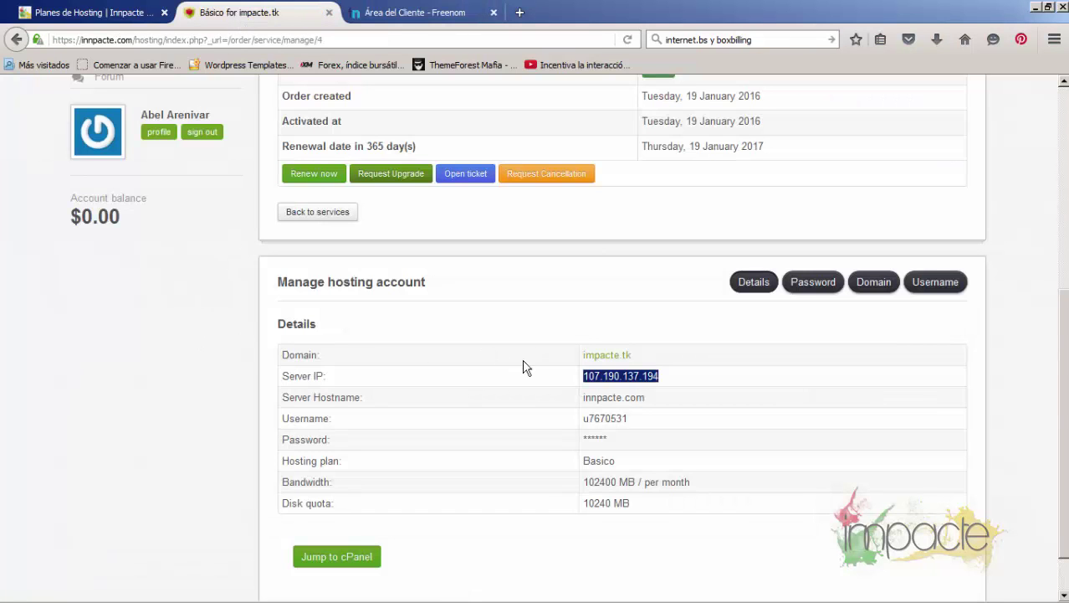
right_click(611, 362)
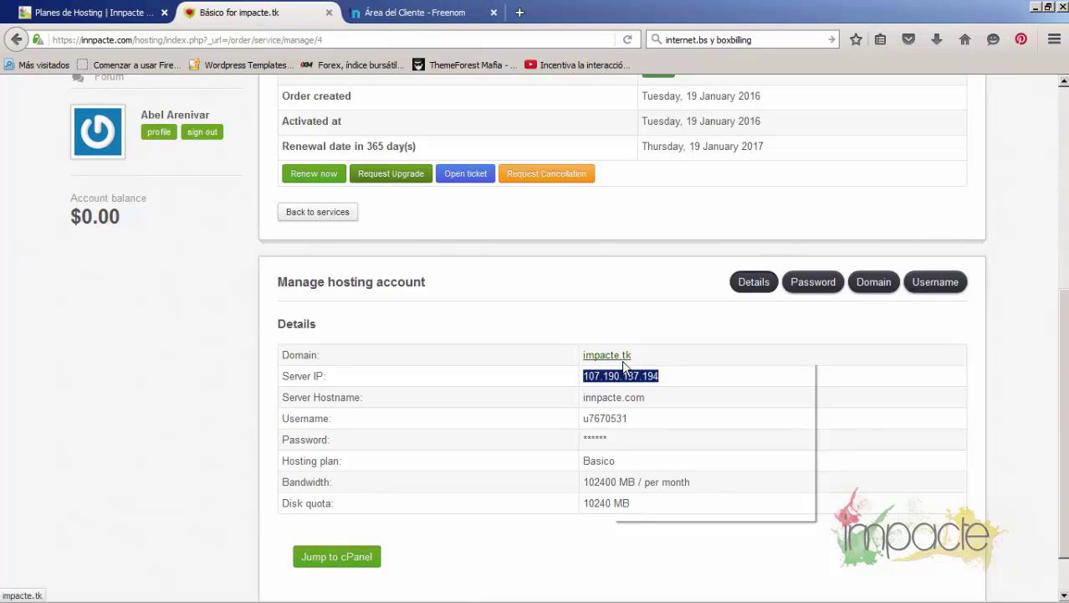
click(649, 365)
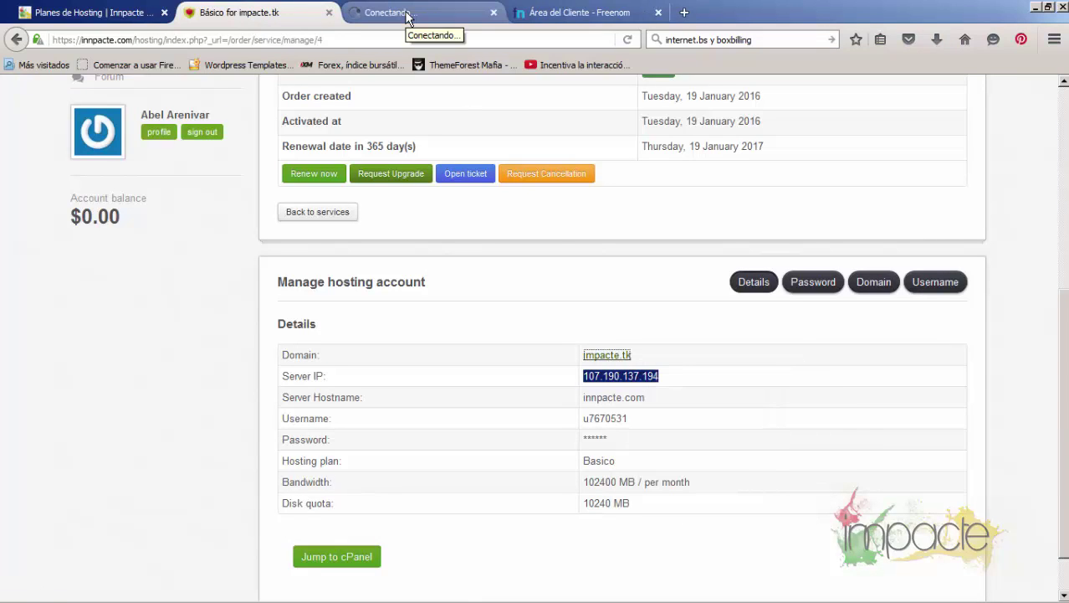
click(407, 16)
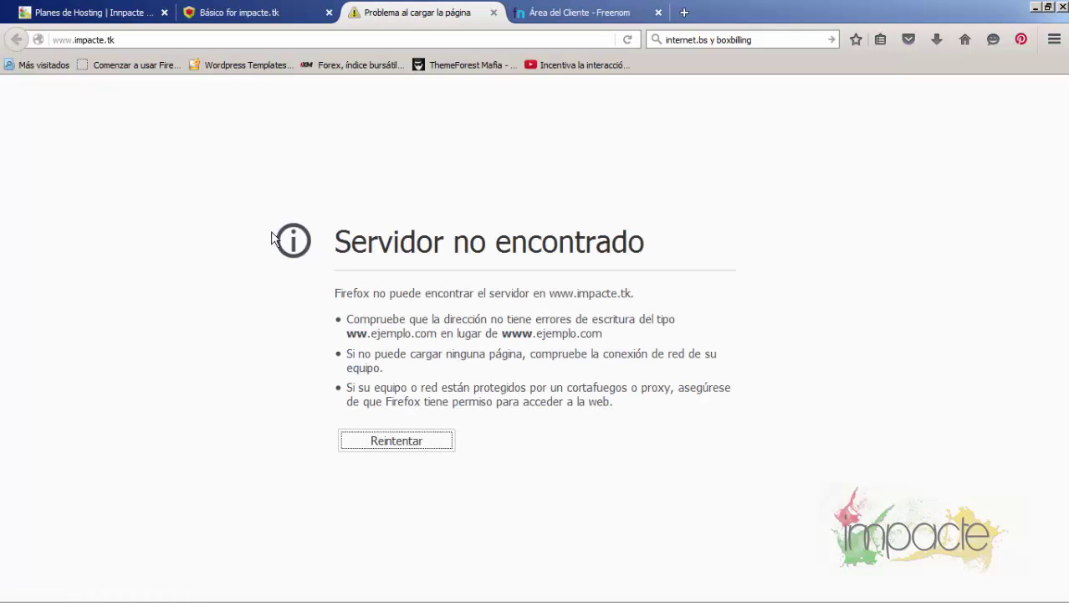
click(494, 12)
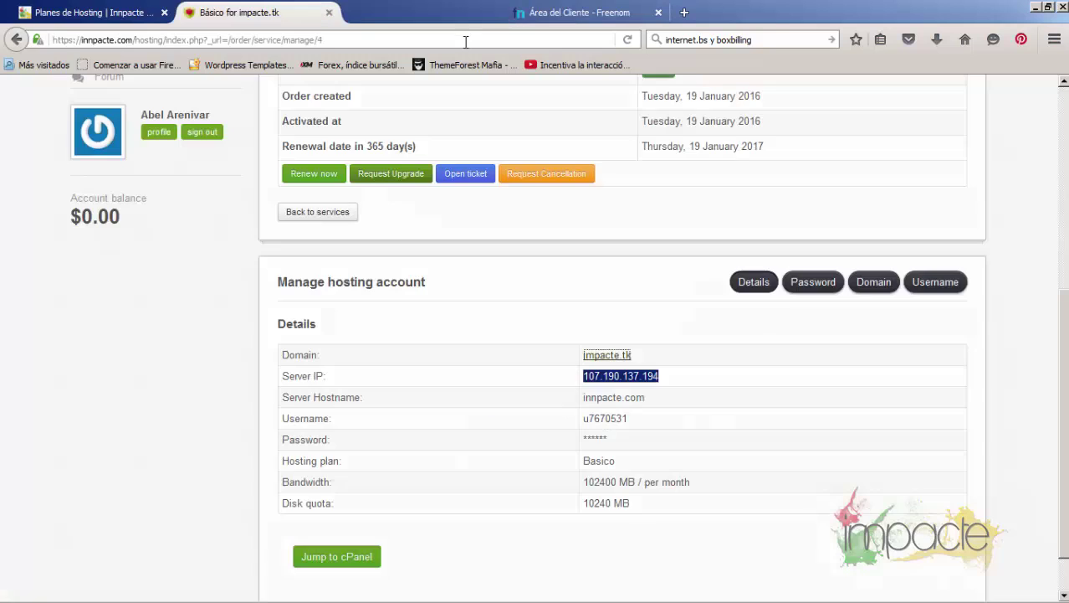
Review Freenom's confirmation that the A and www CNAME records were added
click(414, 13)
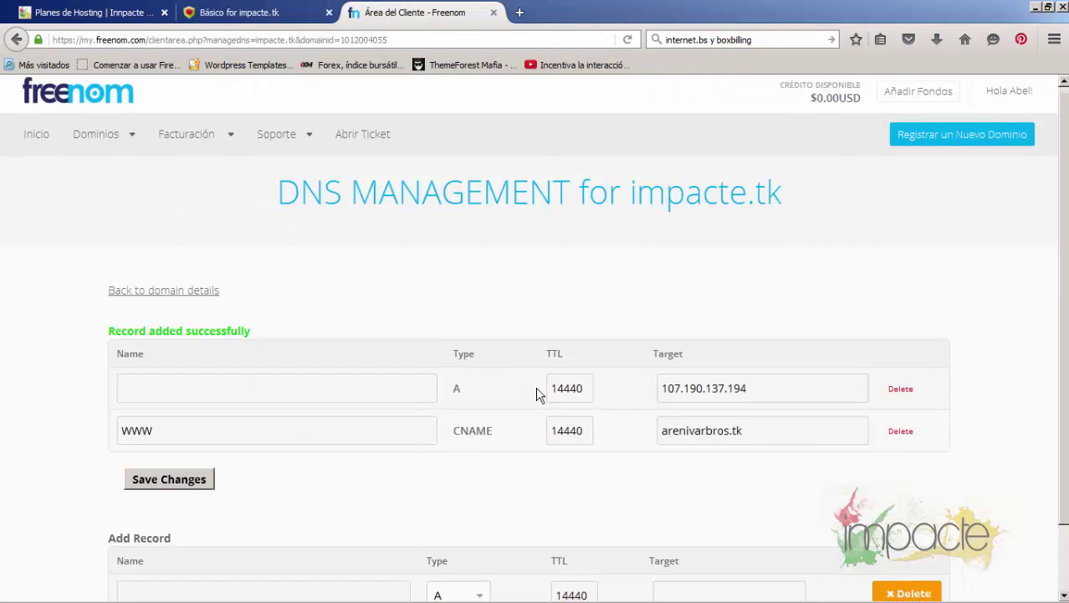
scroll(514, 398, down, 2)
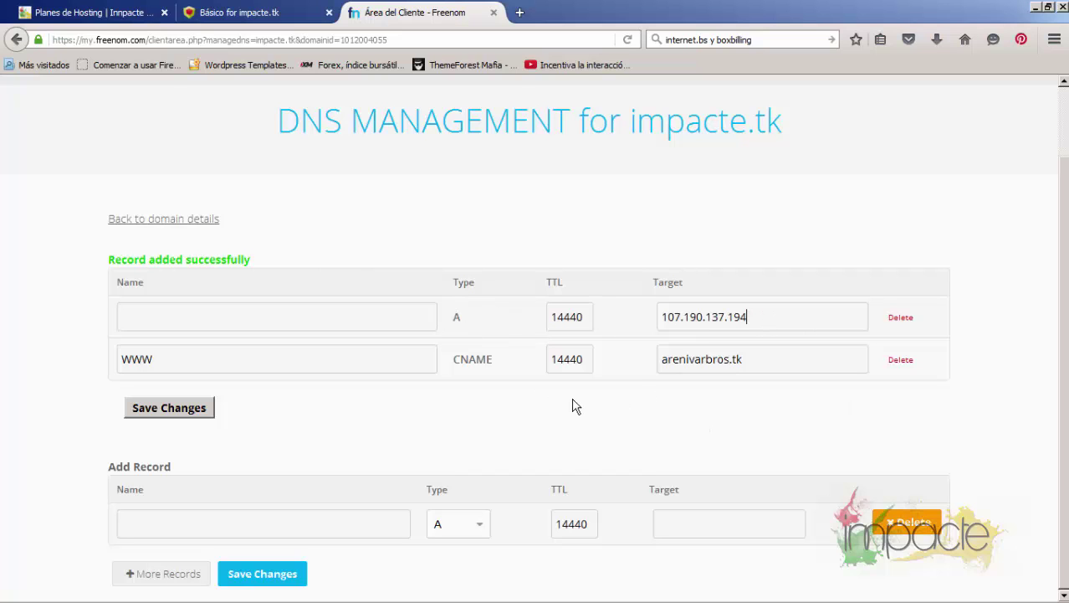
scroll(406, 263, up, 2)
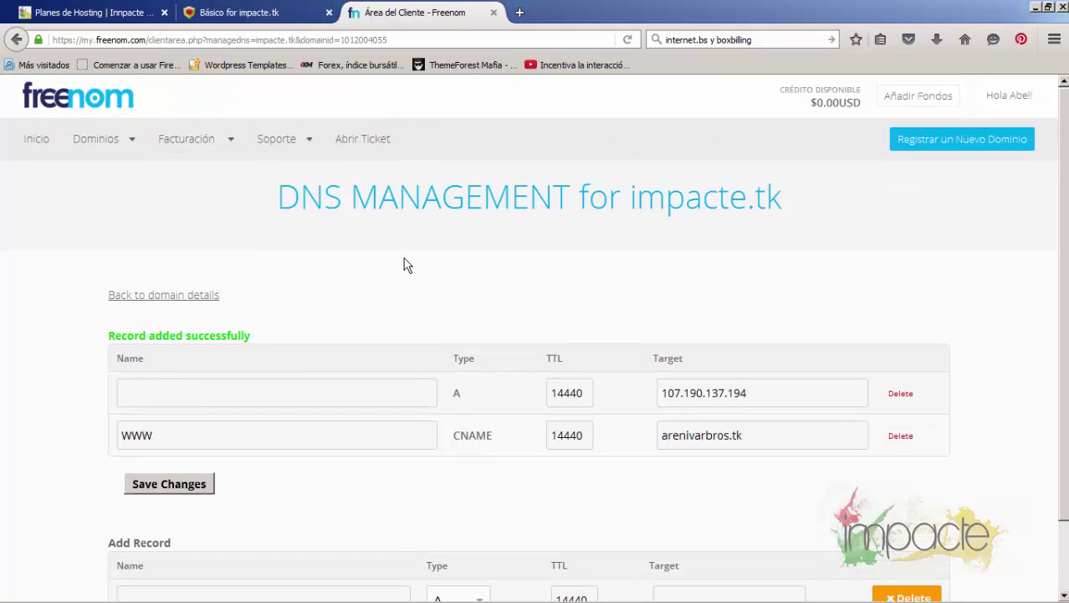
Reopen the Básico for impacte.tk service page and scroll to its hosting account details
click(268, 15)
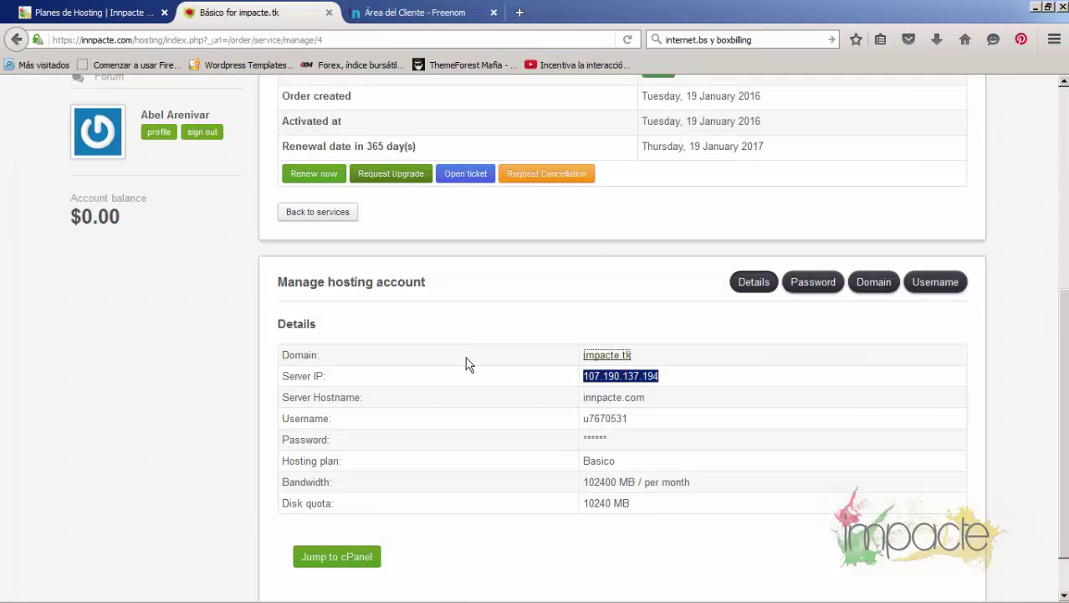
scroll(471, 371, down, 1)
scroll(472, 370, up, 3)
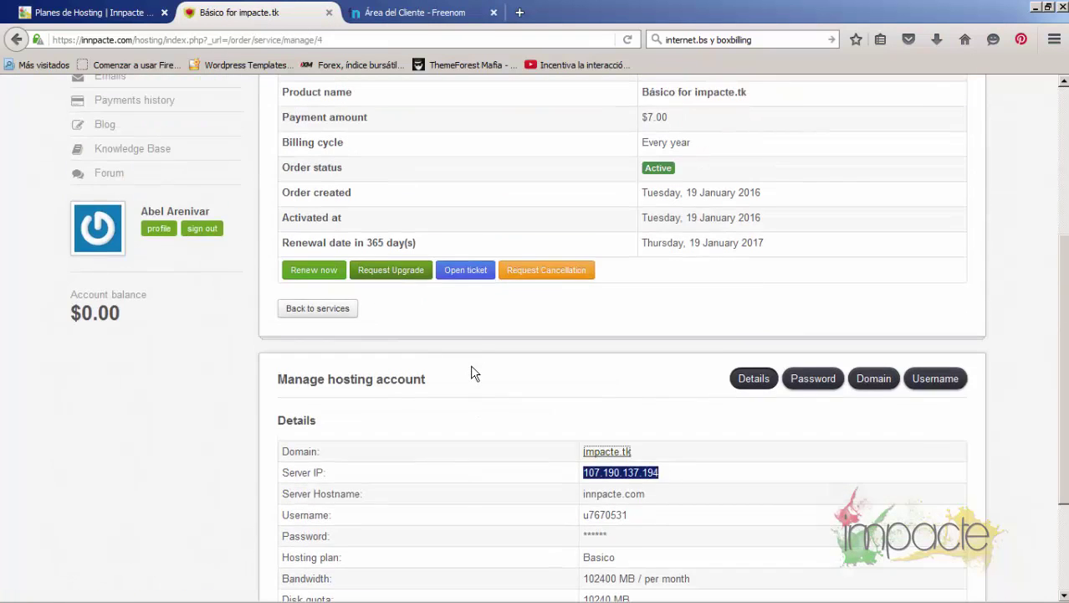
scroll(538, 386, up, 2)
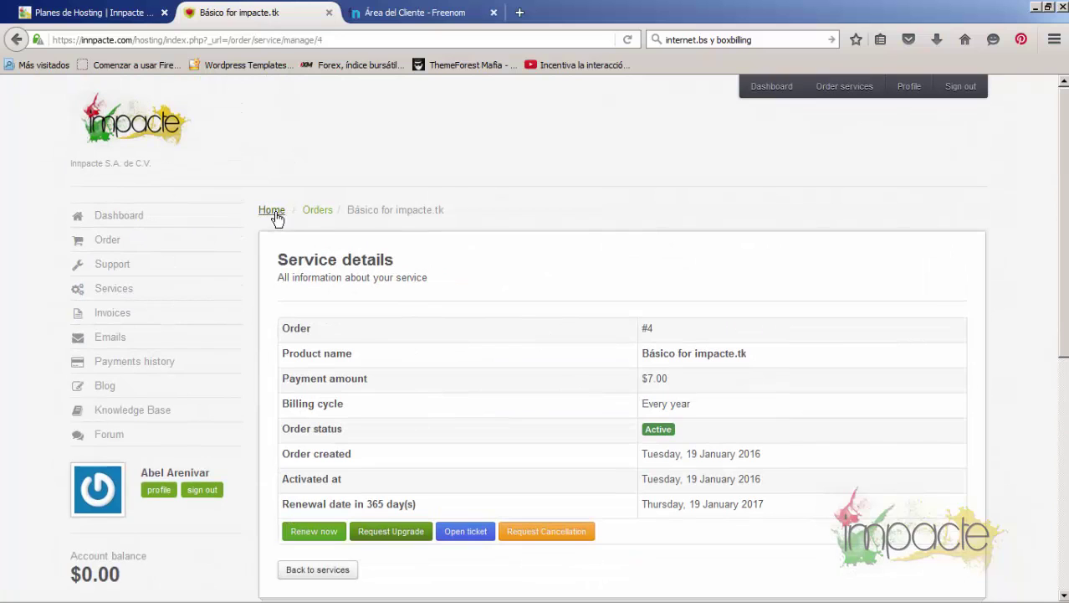
click(310, 216)
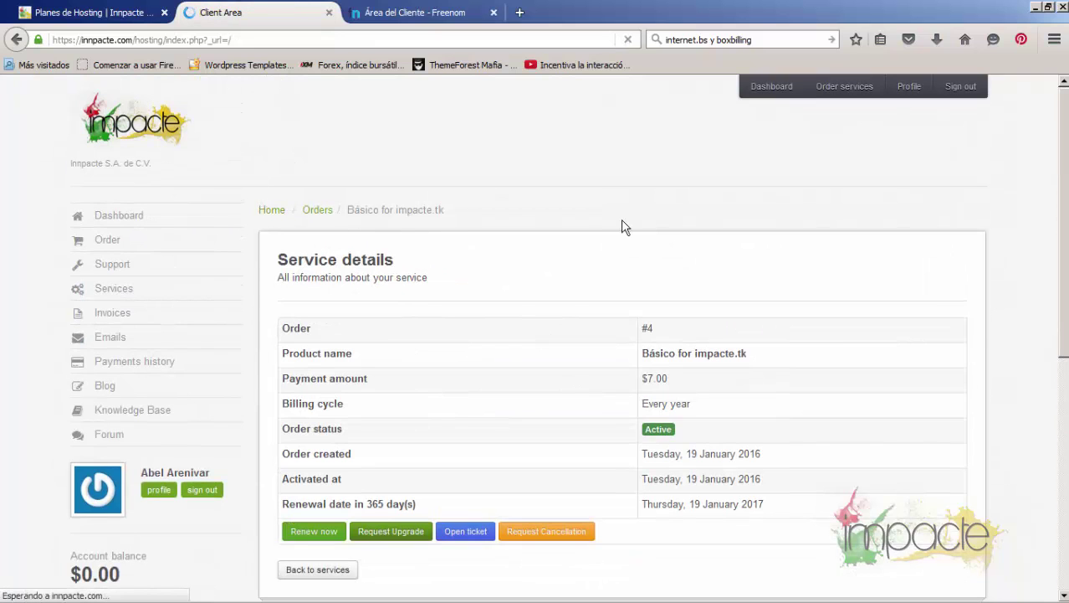
scroll(741, 465, down, 2)
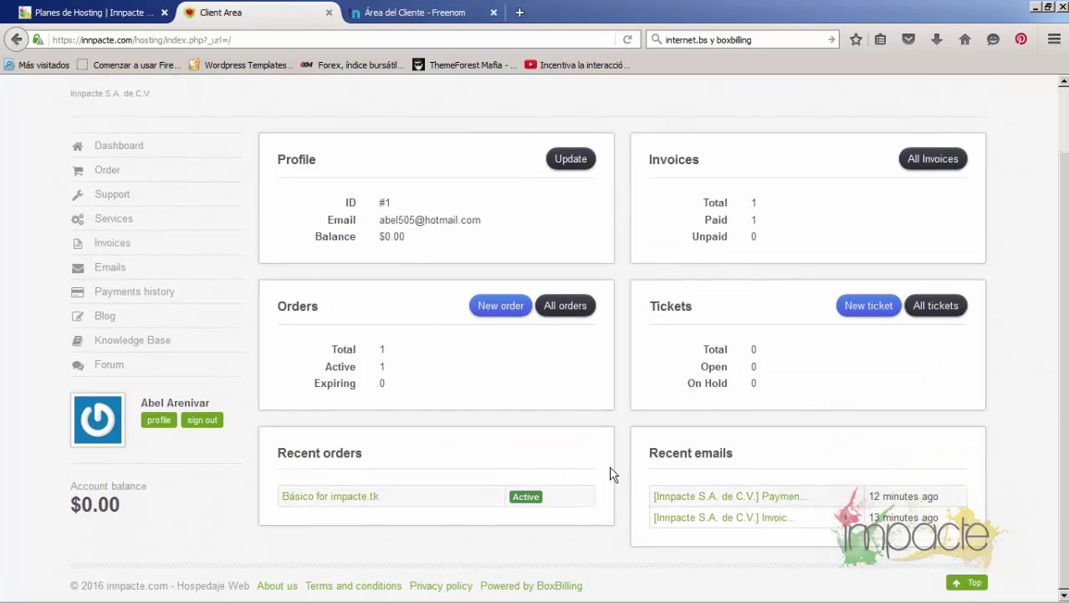
scroll(608, 466, up, 2)
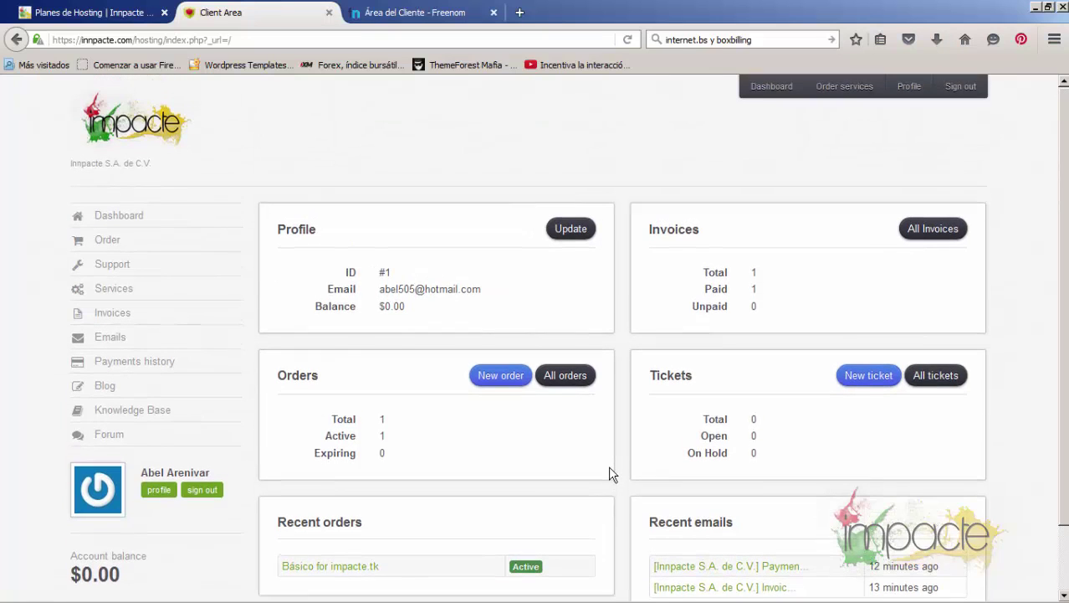
click(357, 569)
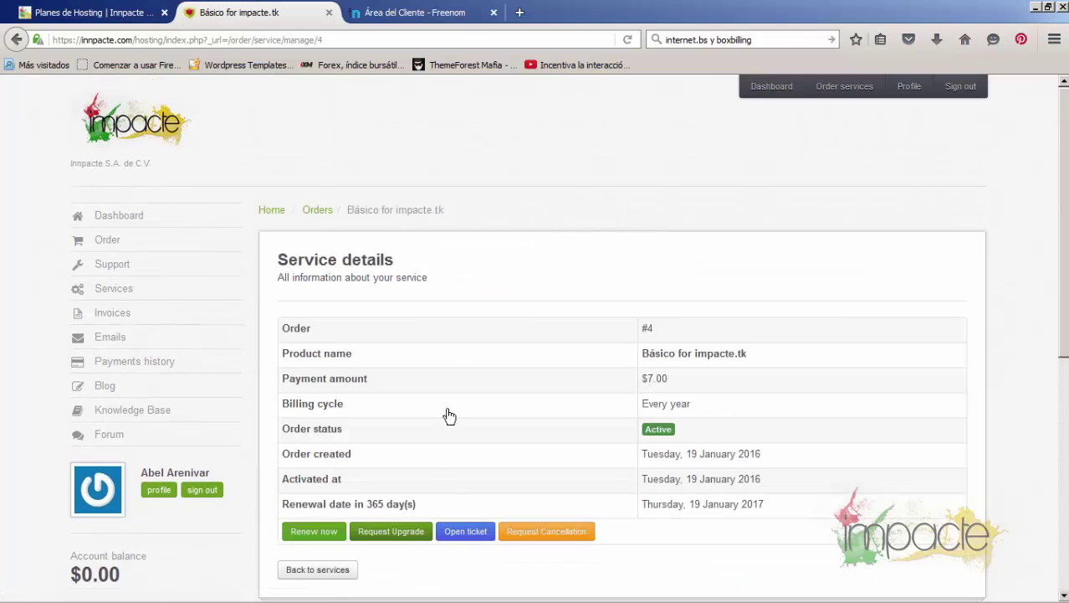
scroll(448, 414, down, 4)
scroll(625, 399, down, 4)
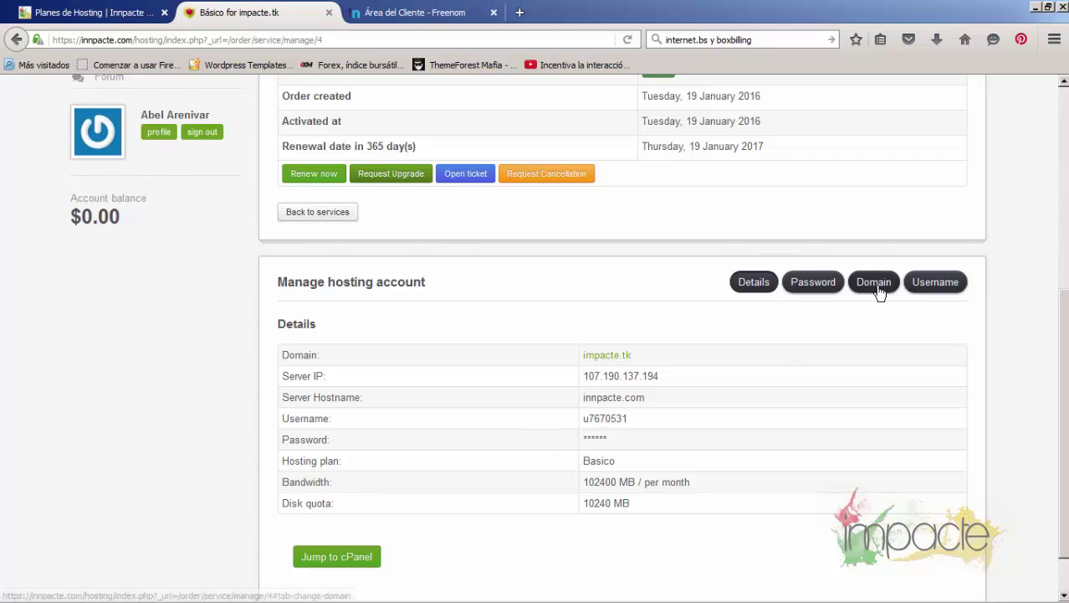
On the Password tab, replace the hosting account password and submit a first attempt
click(821, 291)
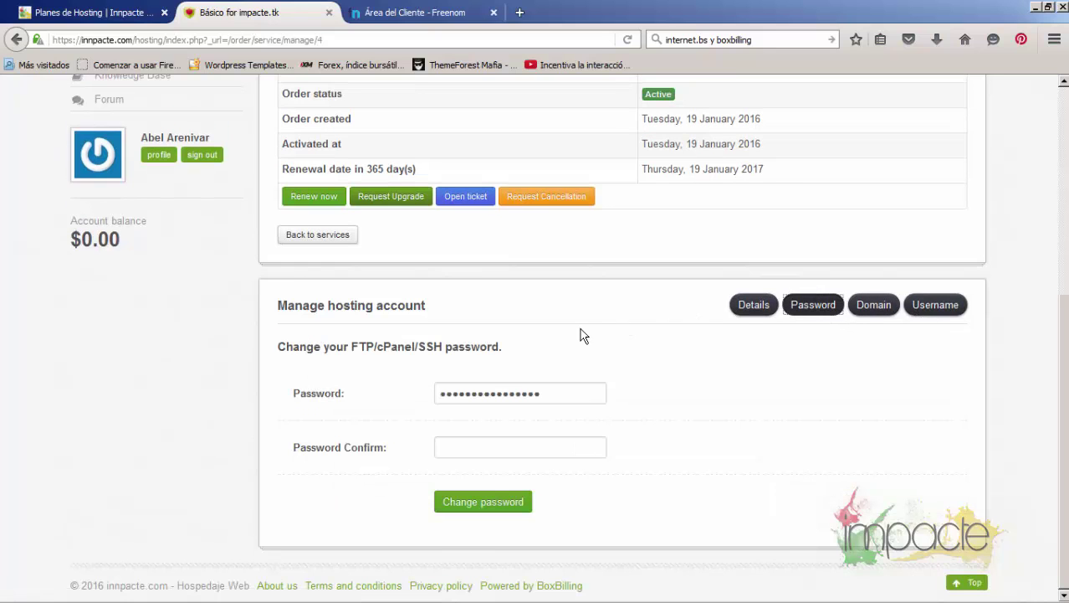
click(437, 393)
double_click(437, 393)
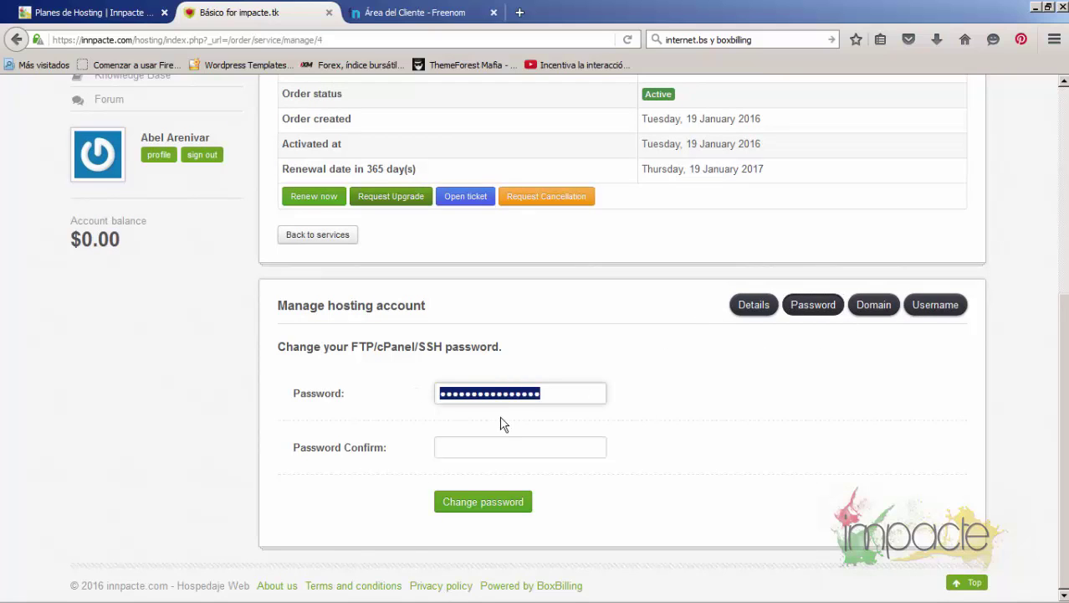
key(BackSpace)
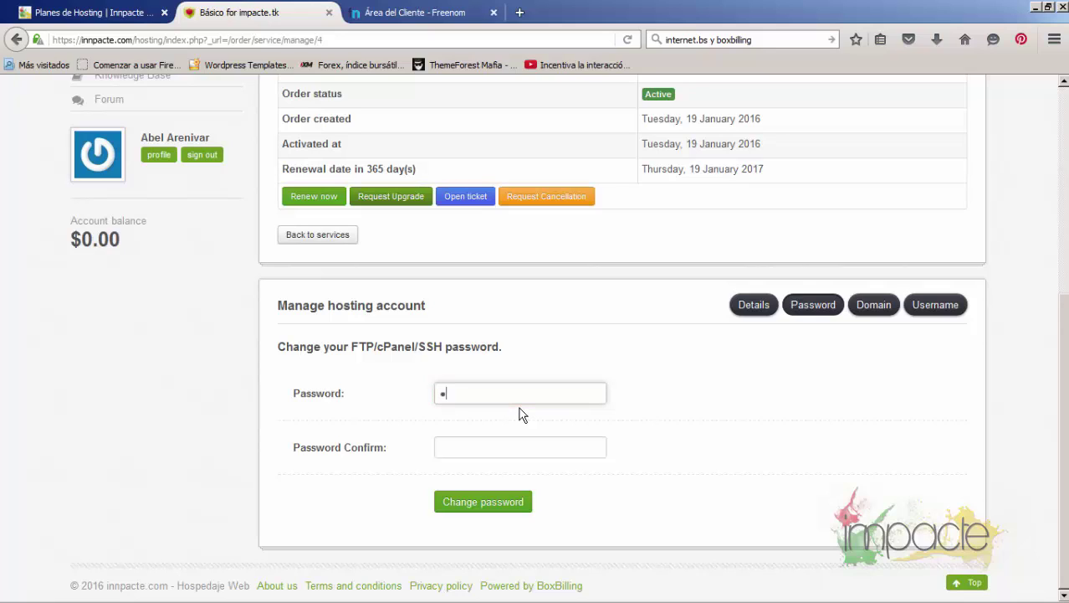
key(BackSpace)
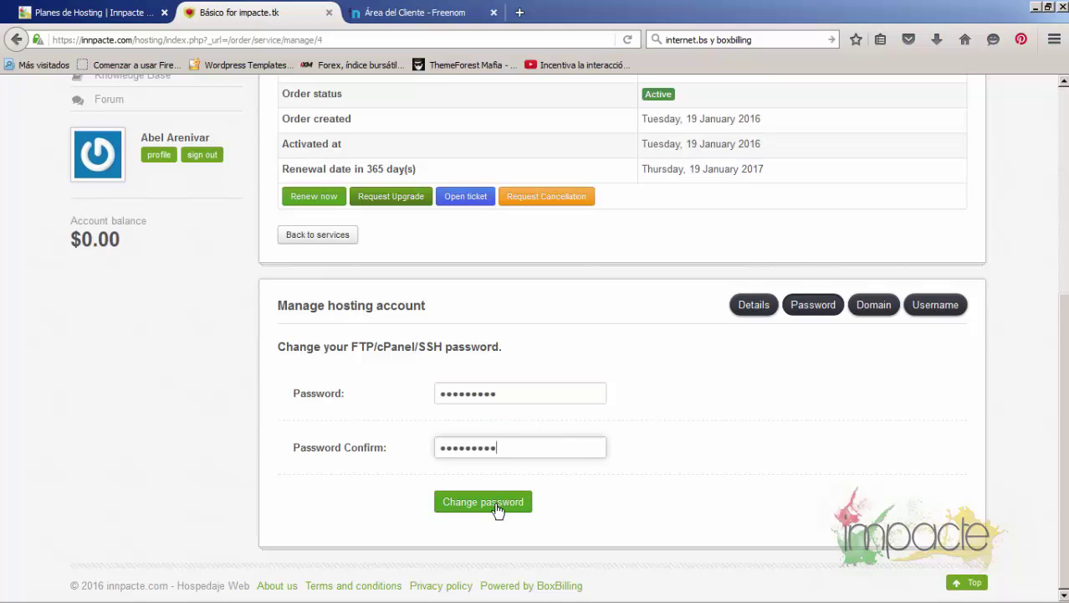
click(493, 504)
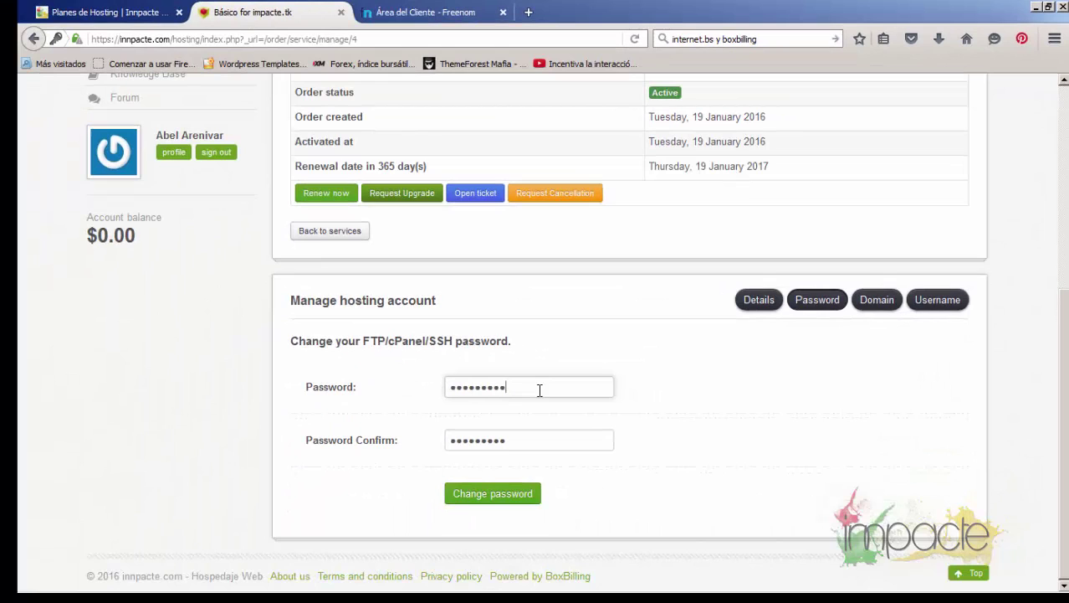
Resubmit a stronger FTP/cPanel/SSH password, dismiss the save prompt, and return to Details
click(568, 393)
text(***)
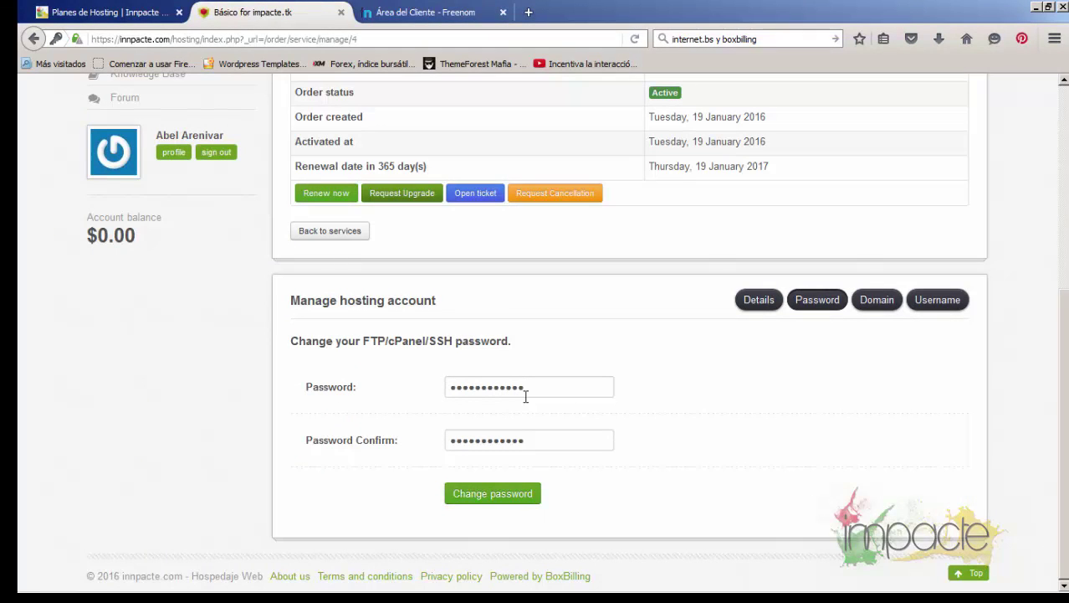
click(513, 499)
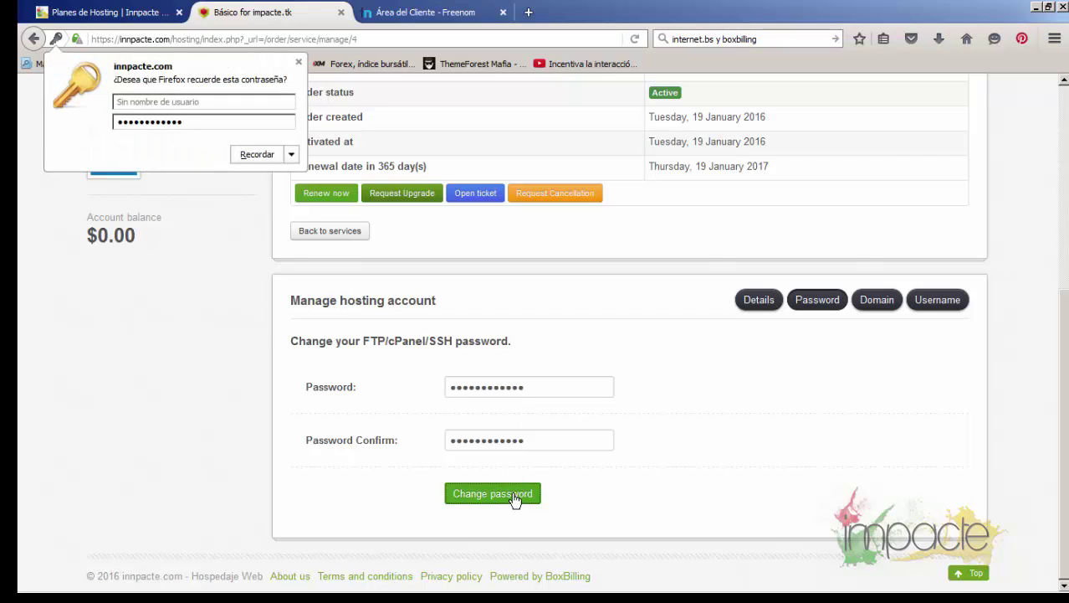
click(299, 62)
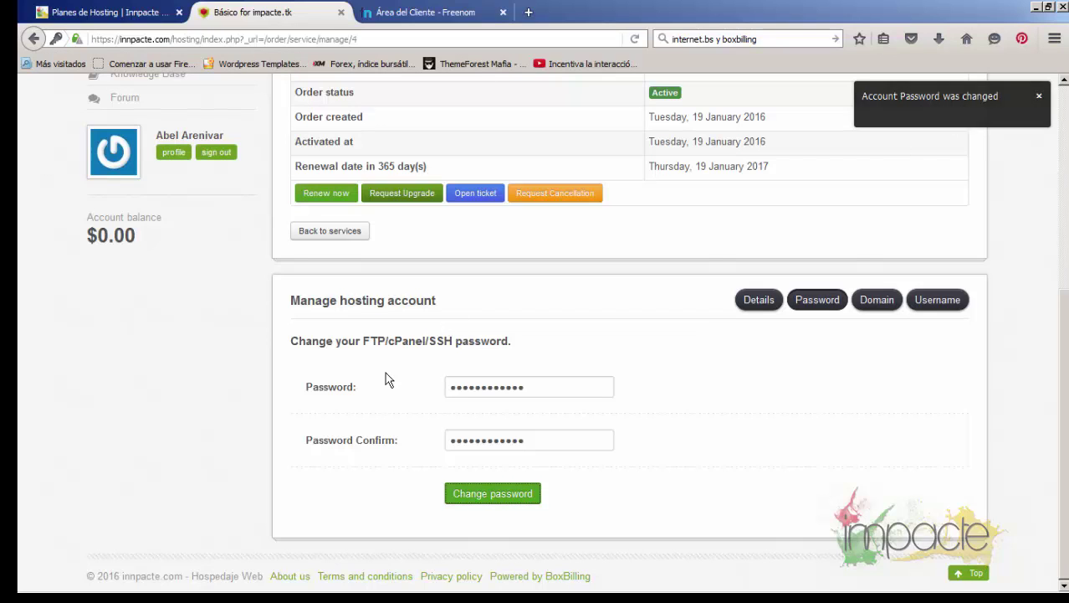
scroll(385, 378, up, 2)
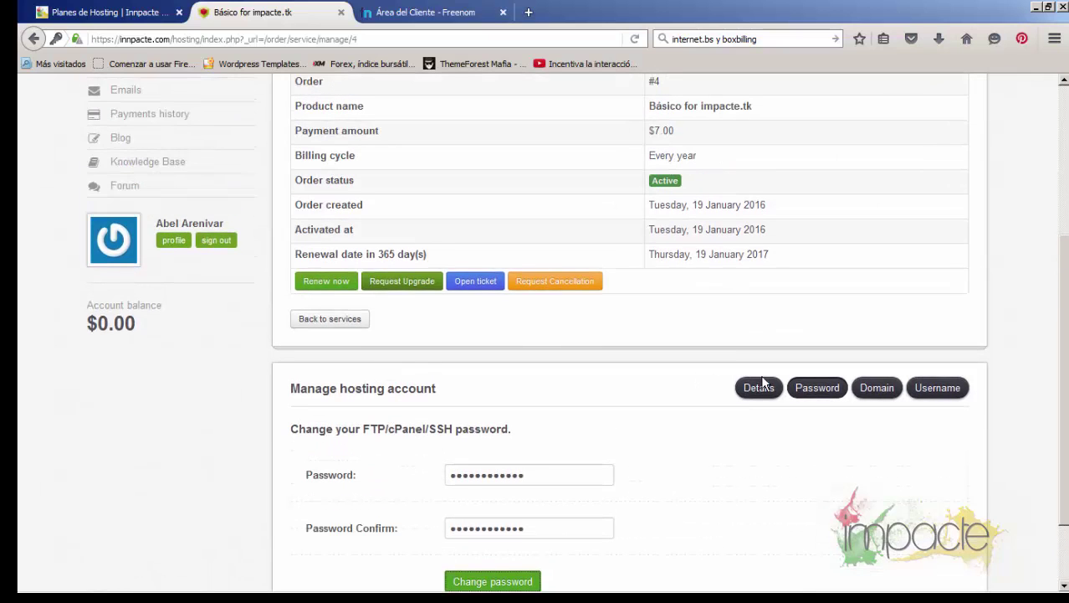
click(761, 387)
scroll(566, 385, down, 4)
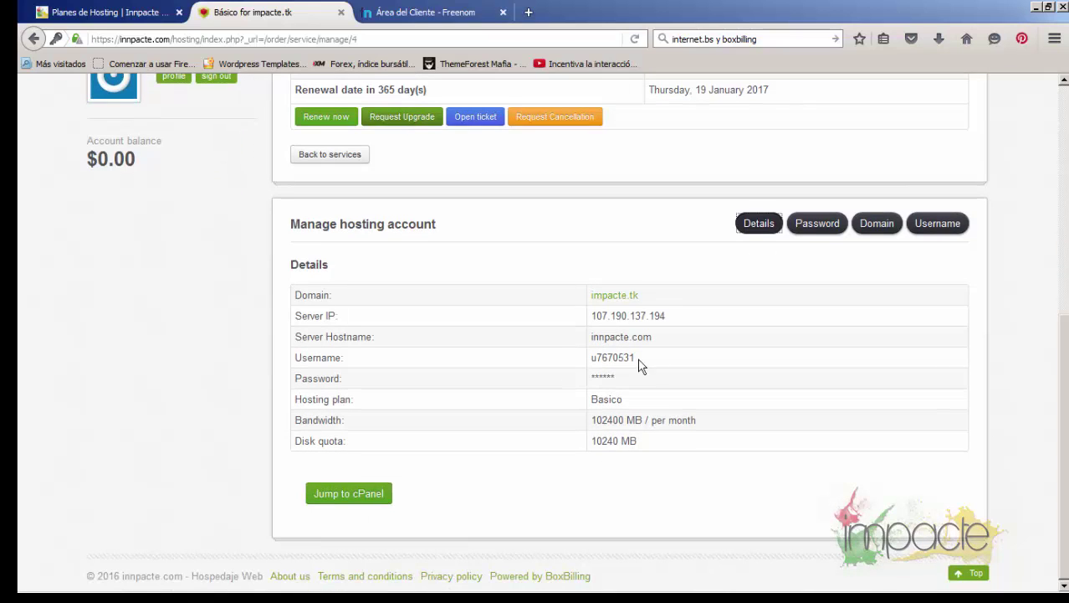
Sign in to cPanel via Jump to cPanel with the account's username and new password
click(365, 503)
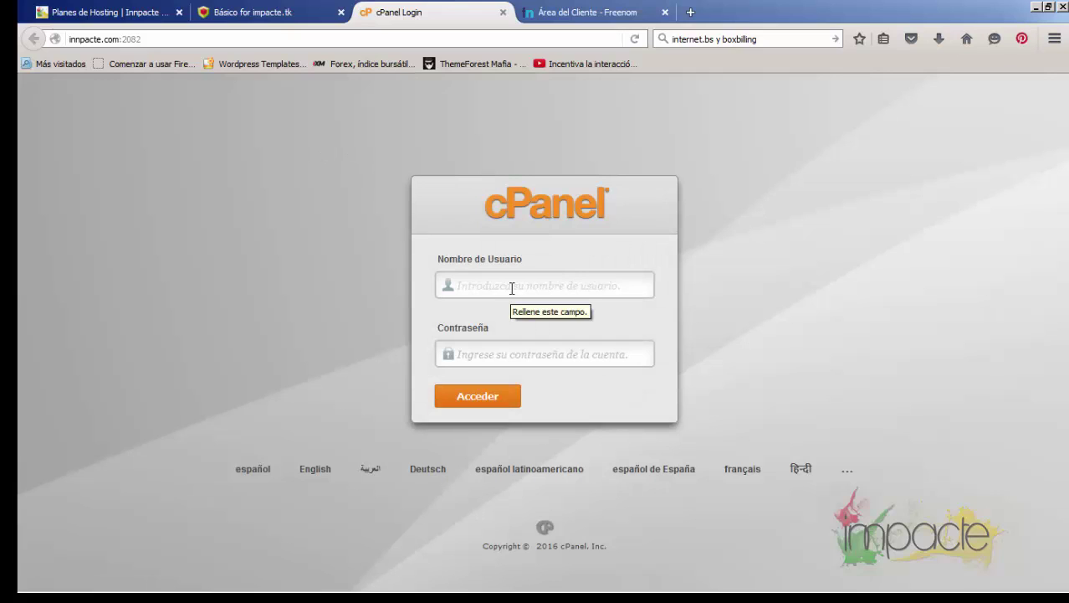
click(491, 350)
key(ctrl+v)
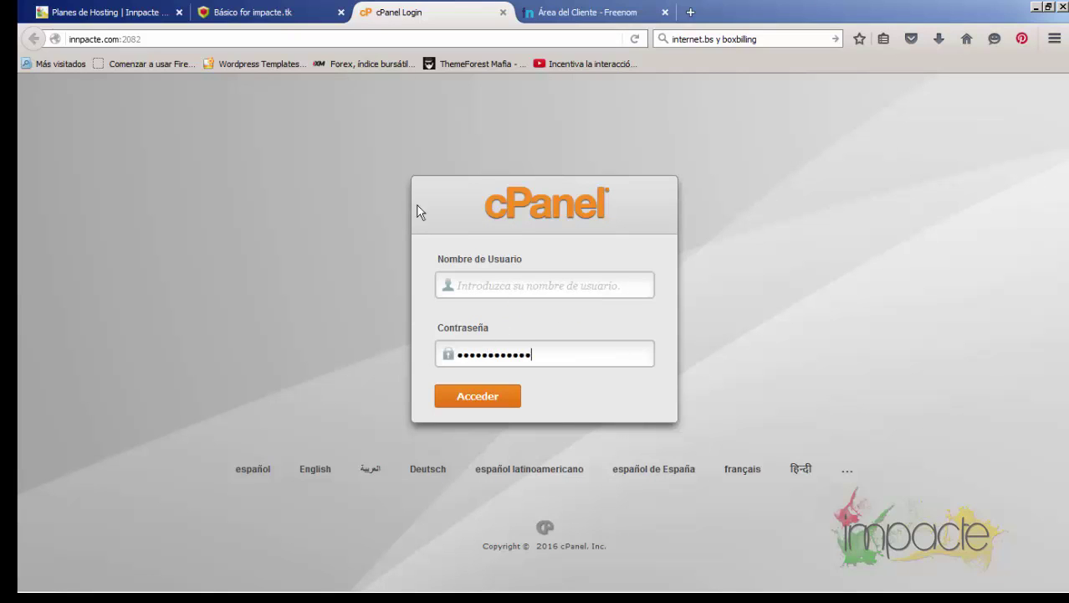
click(327, 13)
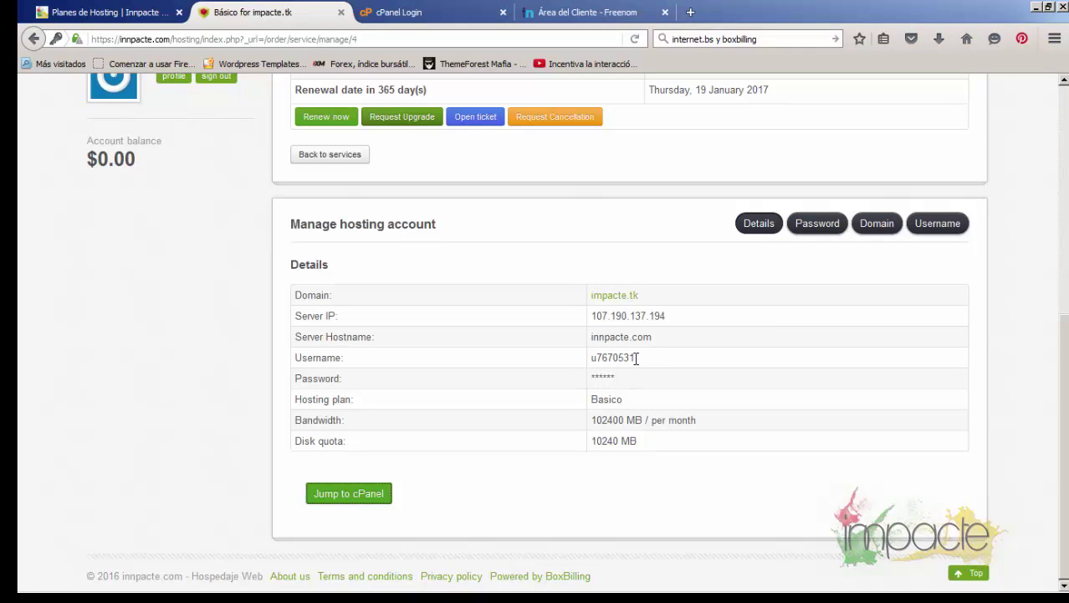
drag(635, 357, 591, 357)
key(ctrl+c)
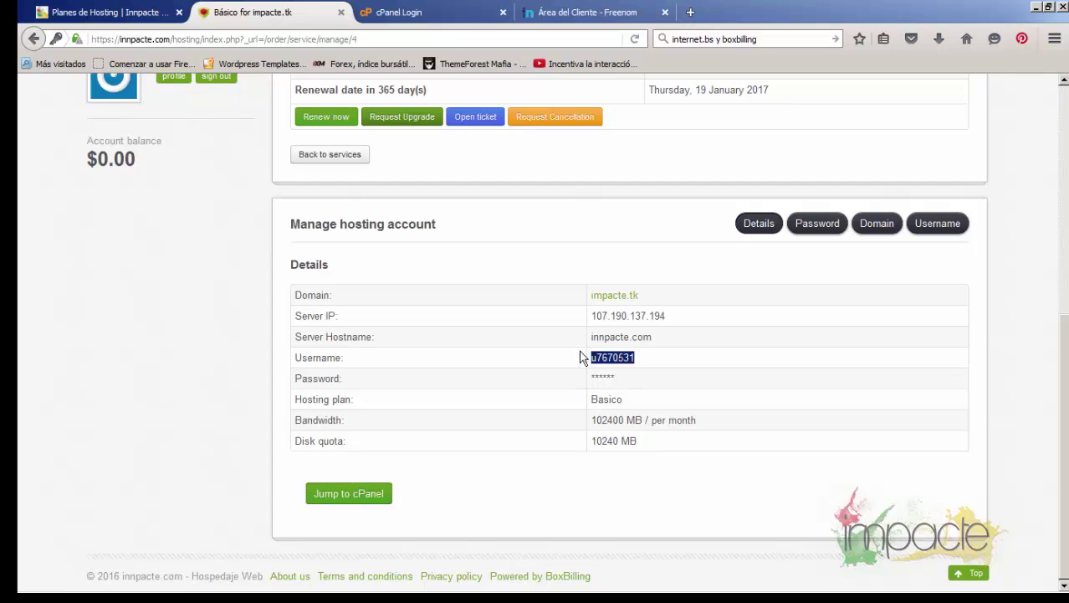
click(427, 12)
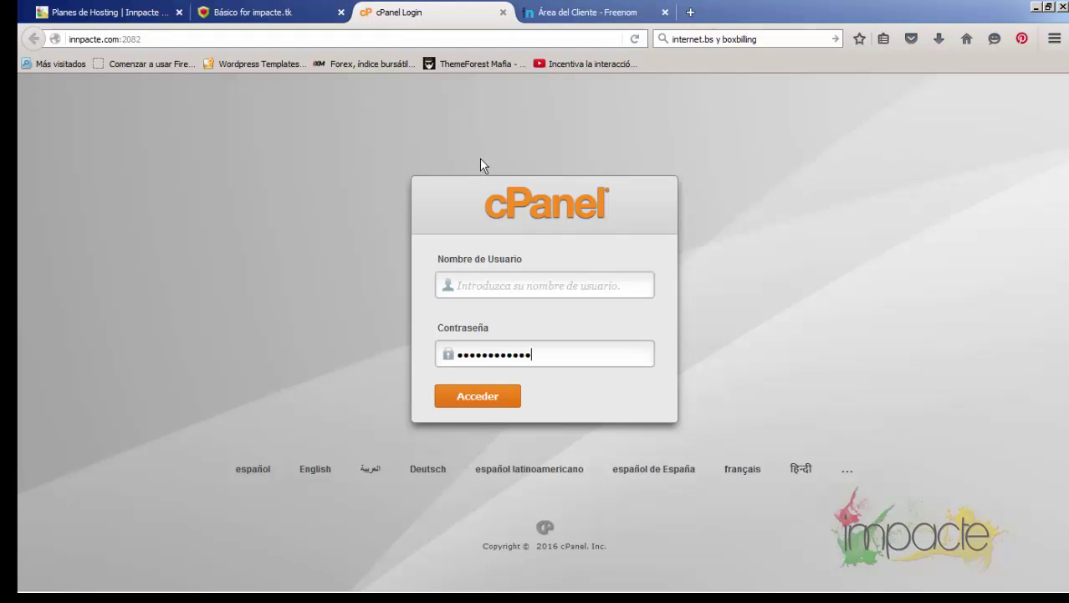
click(503, 280)
key(ctrl+v)
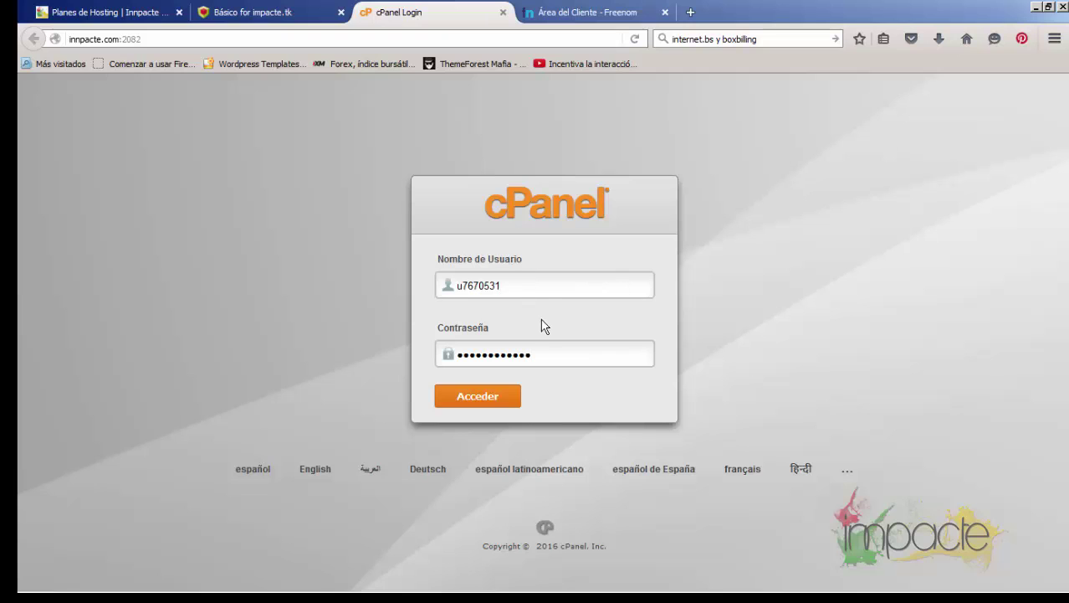
click(492, 400)
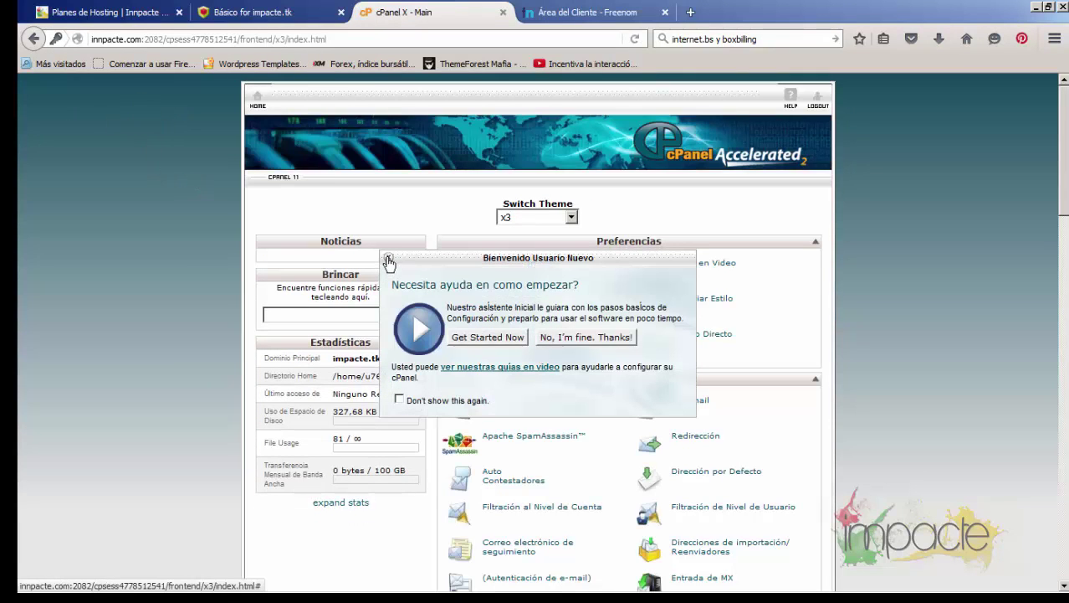
Close the Bienvenido Usuario Nuevo popup and scroll to the Software / Servicios tools
click(388, 259)
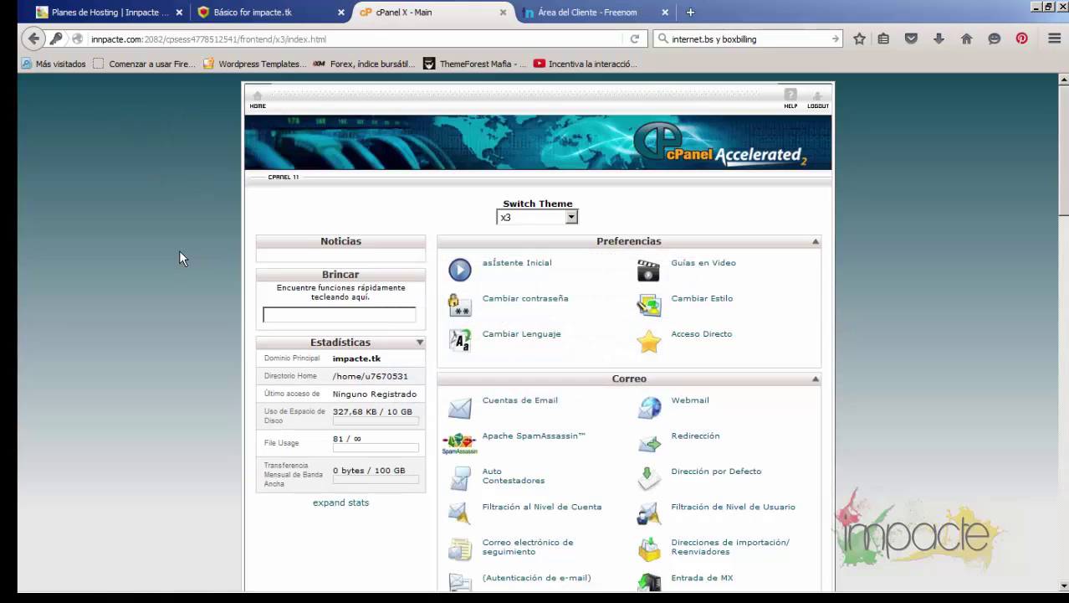
scroll(179, 250, down, 2)
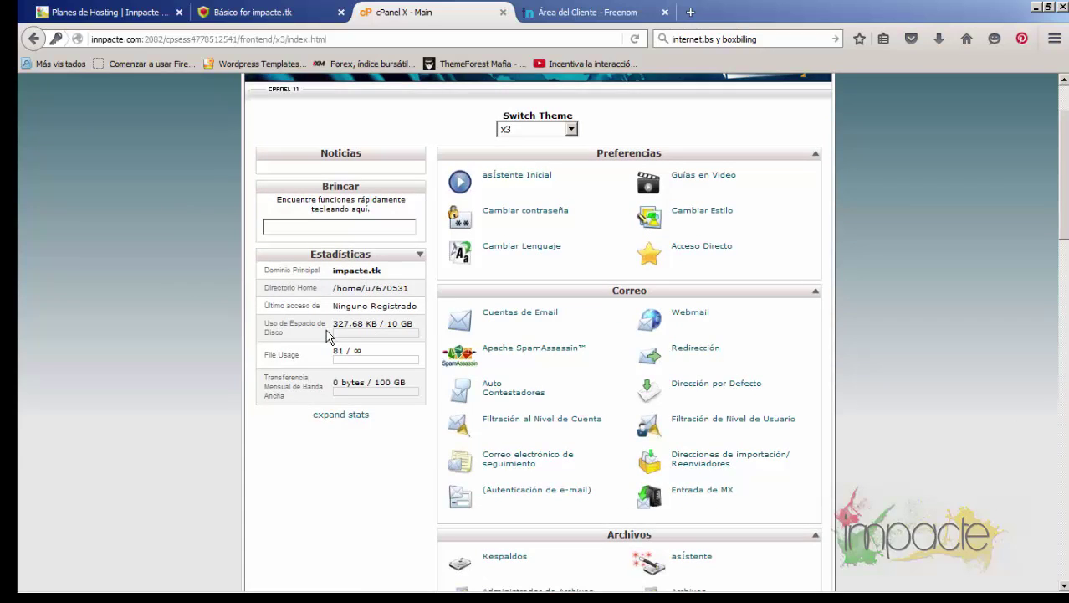
scroll(326, 335, down, 2)
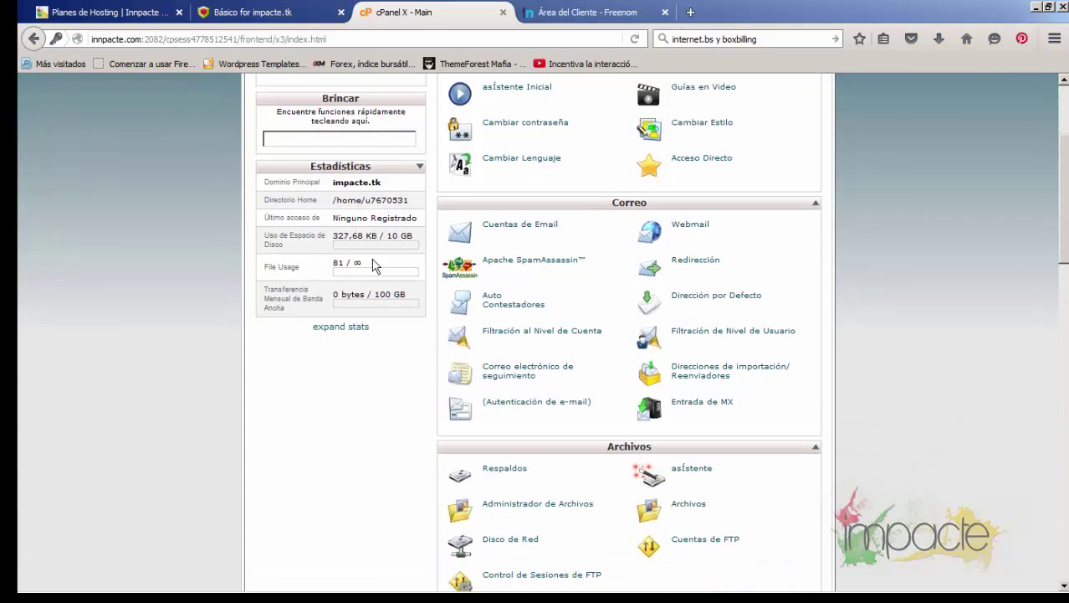
scroll(427, 318, down, 12)
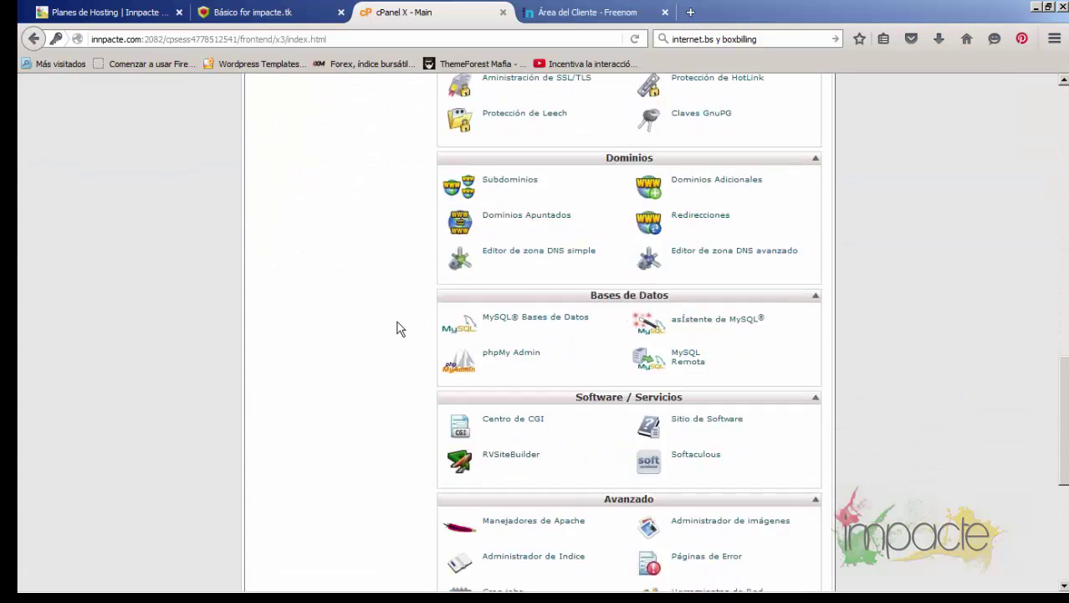
scroll(398, 328, up, 12)
scroll(398, 328, down, 15)
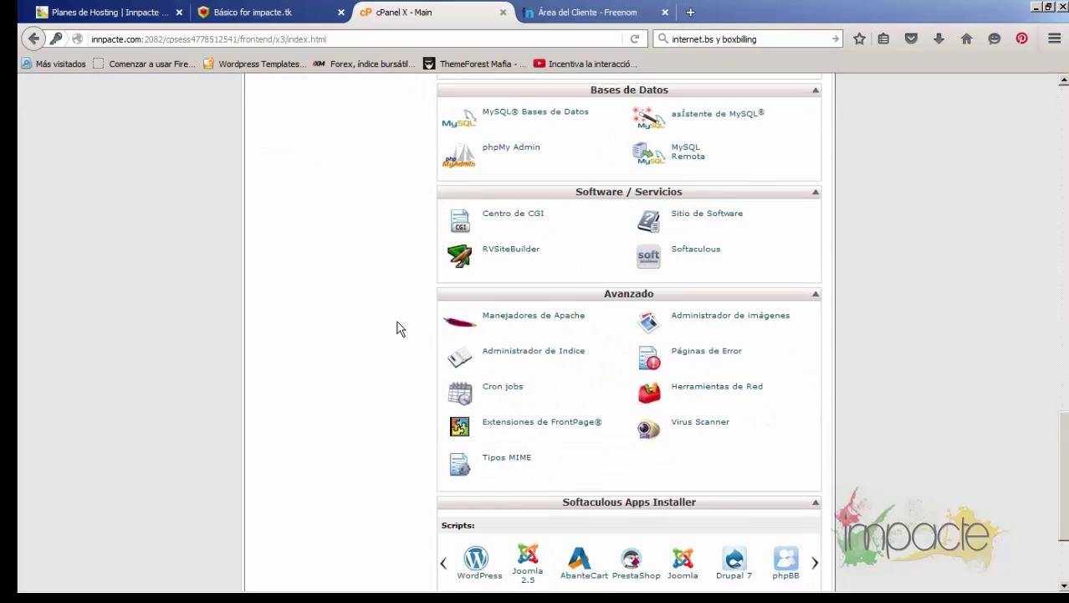
scroll(397, 328, down, 3)
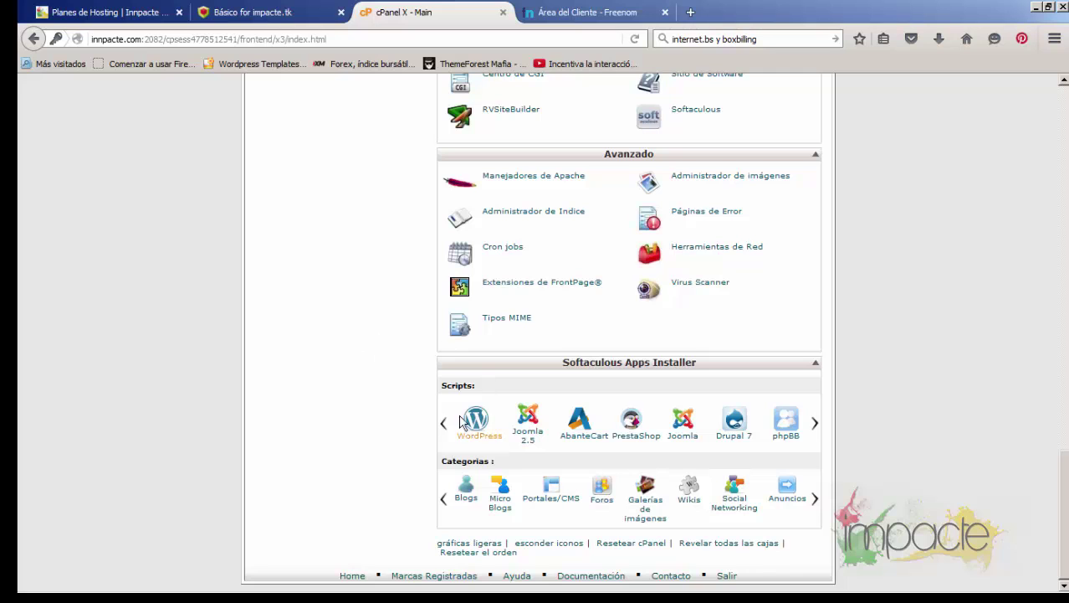
scroll(261, 339, up, 4)
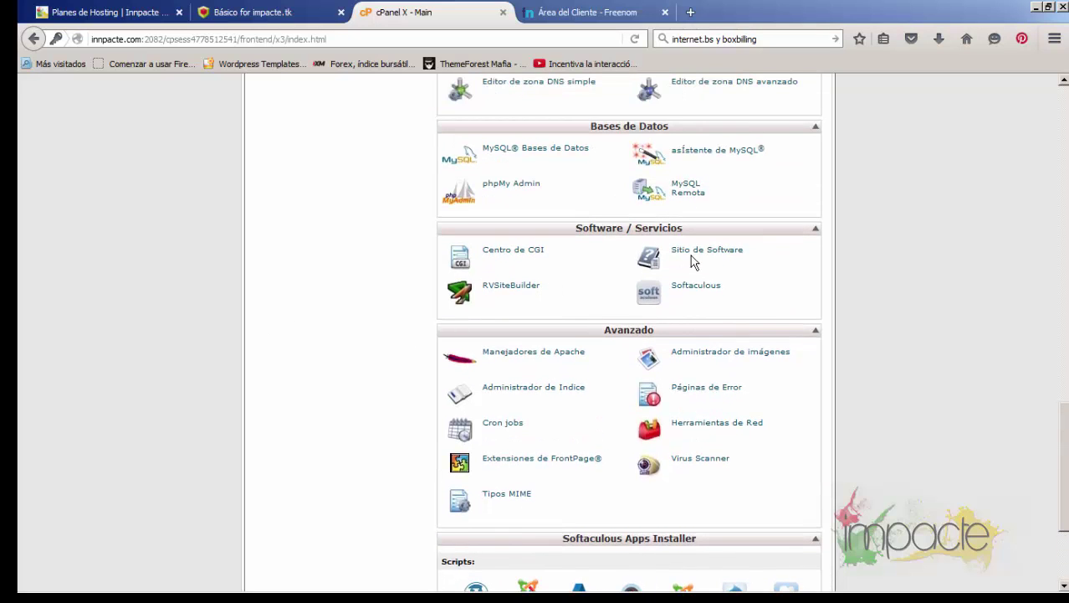
Open the WordPress installer from the site software list
click(707, 253)
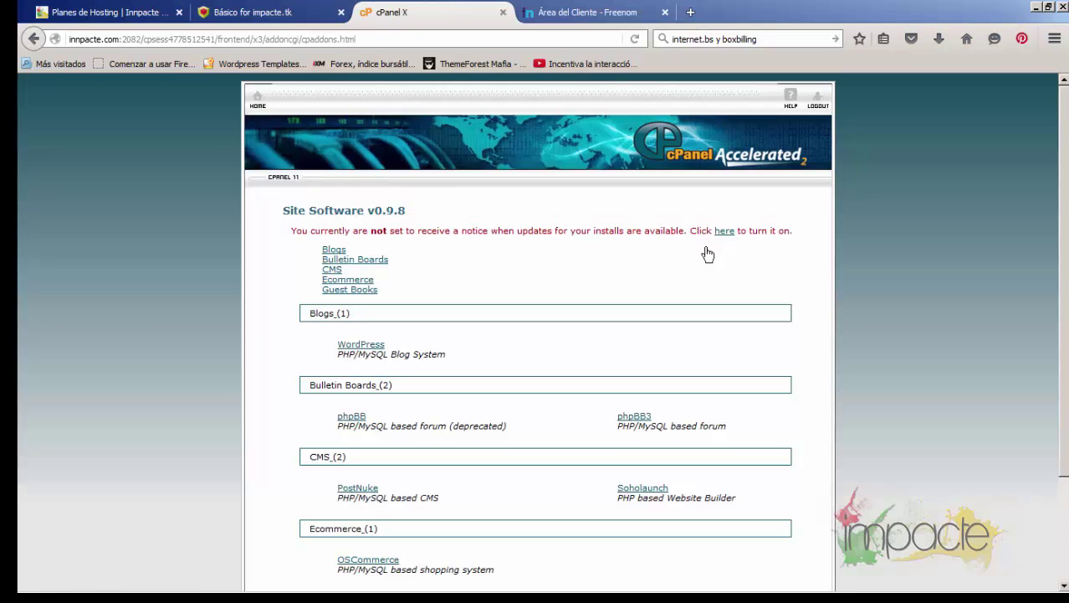
click(365, 344)
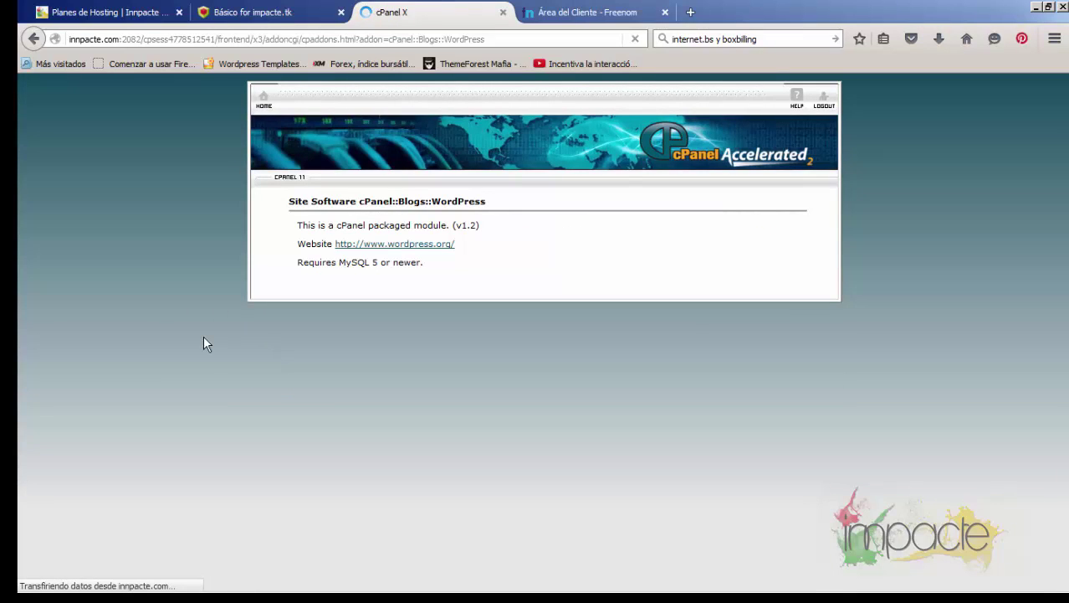
scroll(209, 341, down, 3)
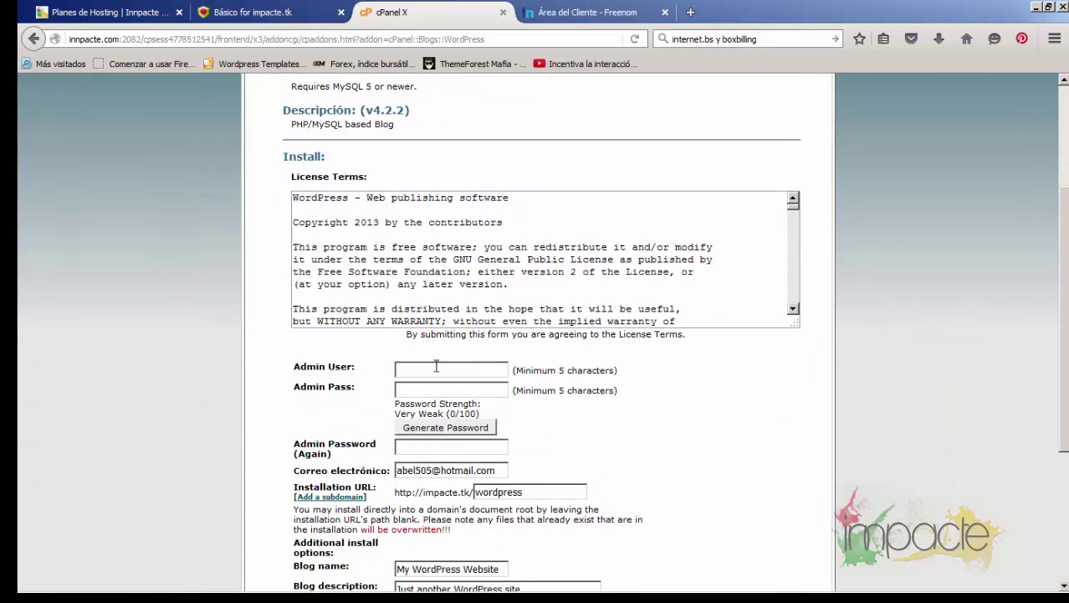
Enter admin username impacte and generate a very strong 12-character password
click(436, 365)
text(im)
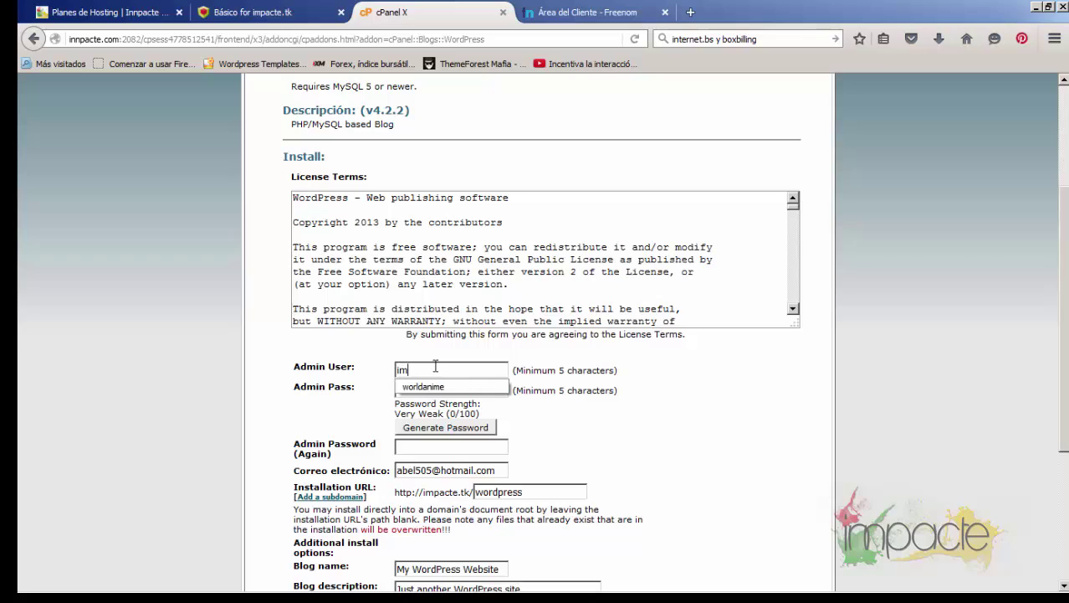
text(pac)
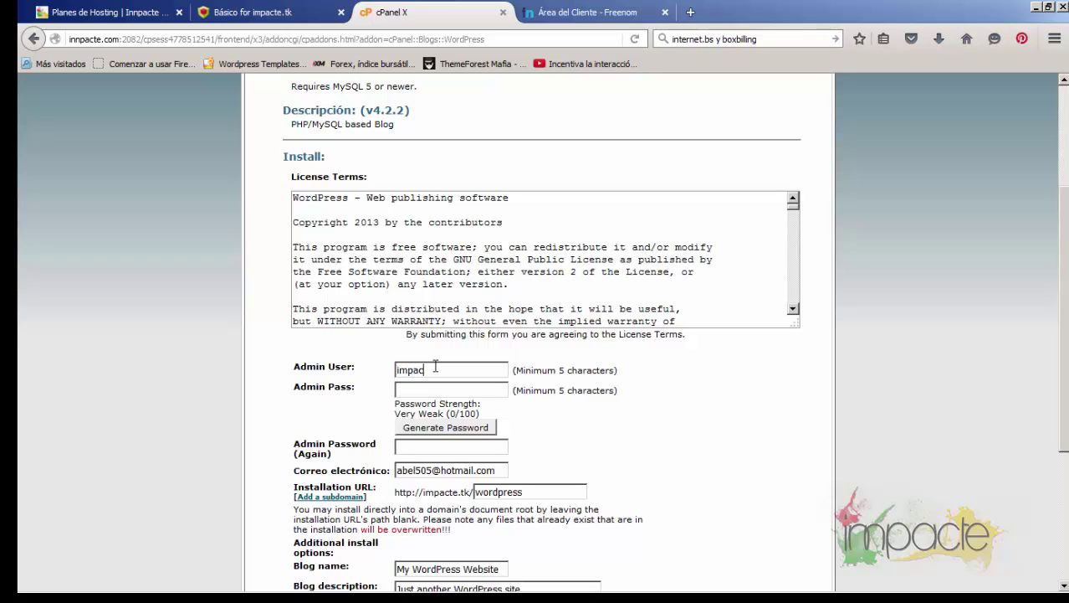
text(te)
click(429, 428)
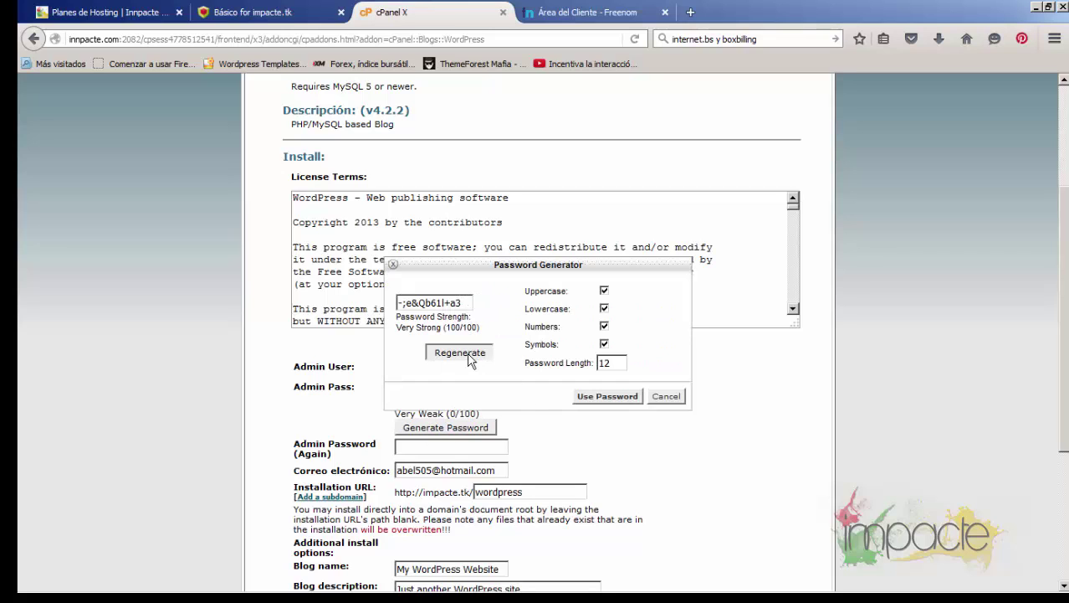
click(467, 353)
drag(470, 305, 319, 304)
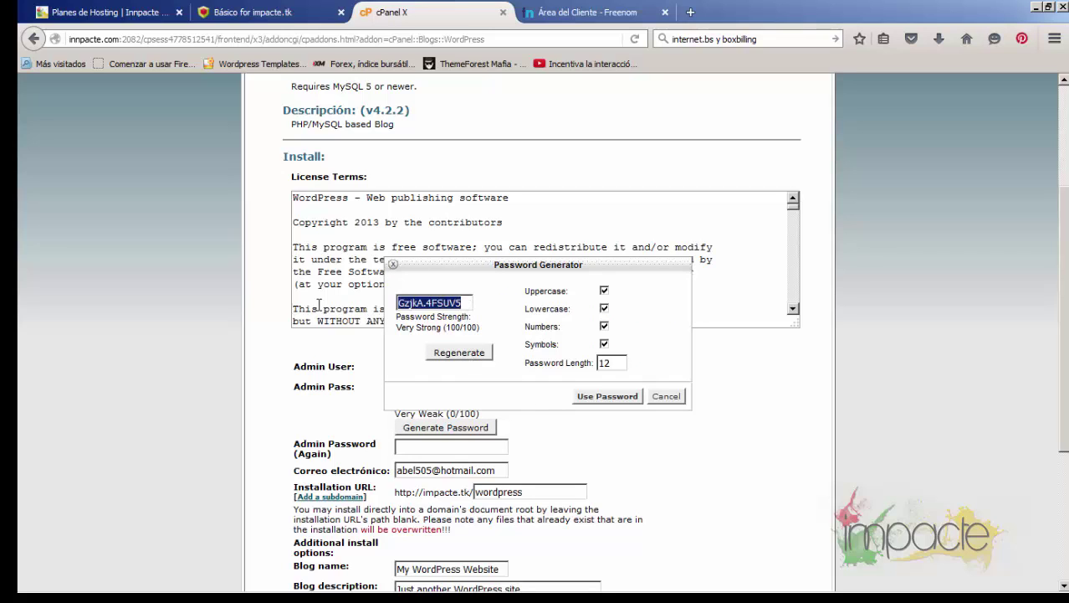
Apply the generated admin password and remove 'wordpress' from the path to install at the impacte.tk root
click(606, 396)
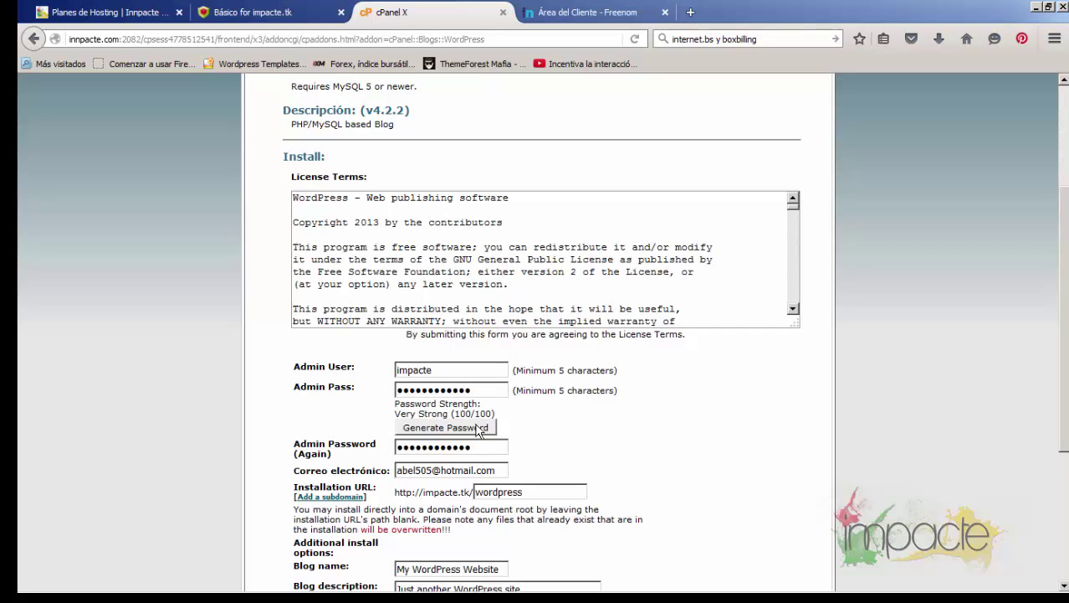
scroll(544, 456, down, 2)
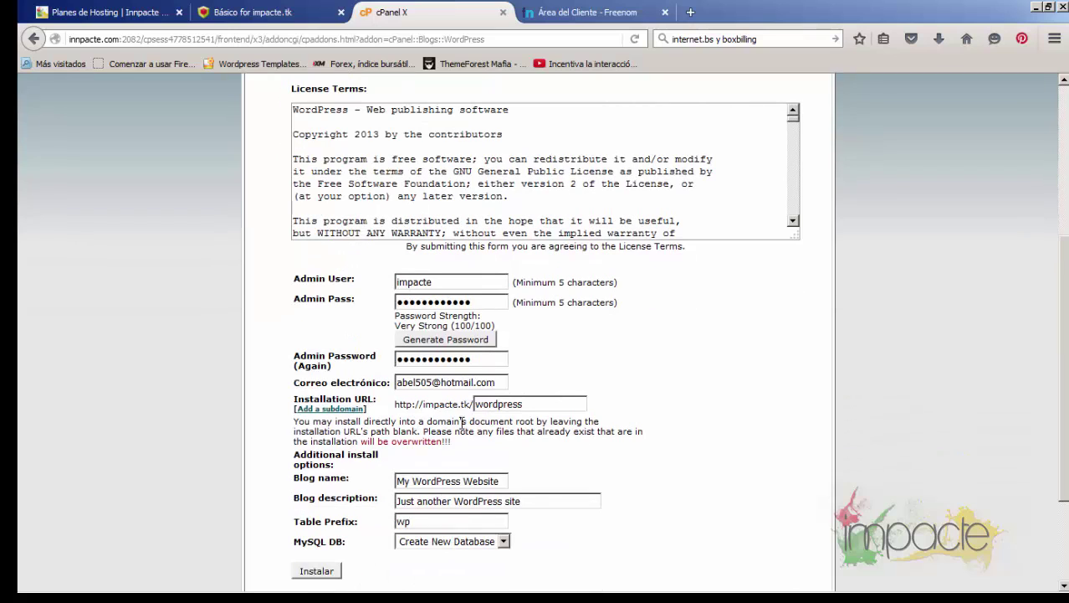
drag(531, 406, 477, 407)
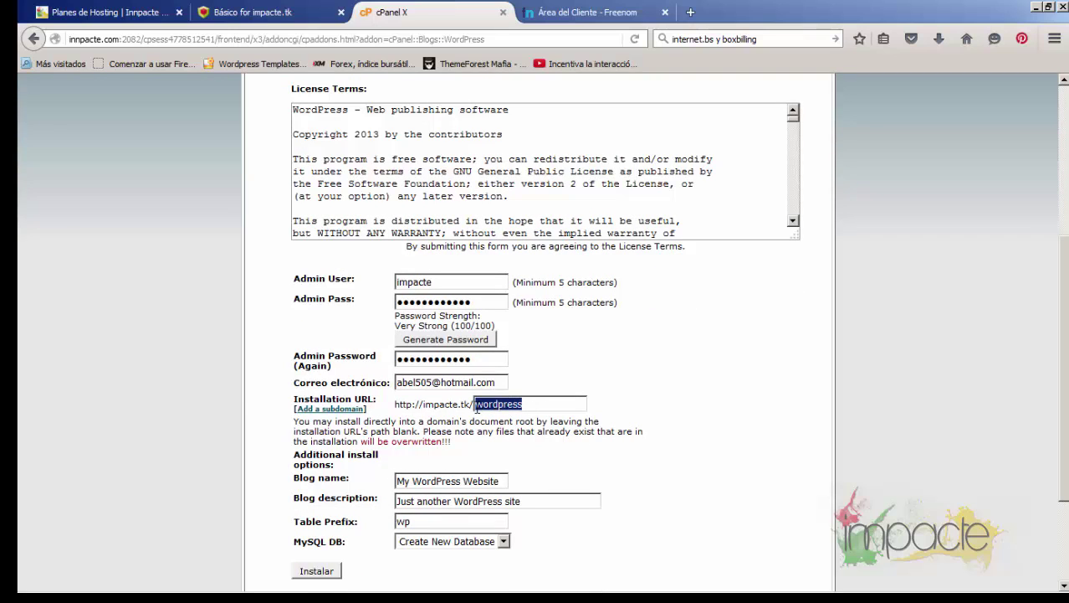
key(BackSpace)
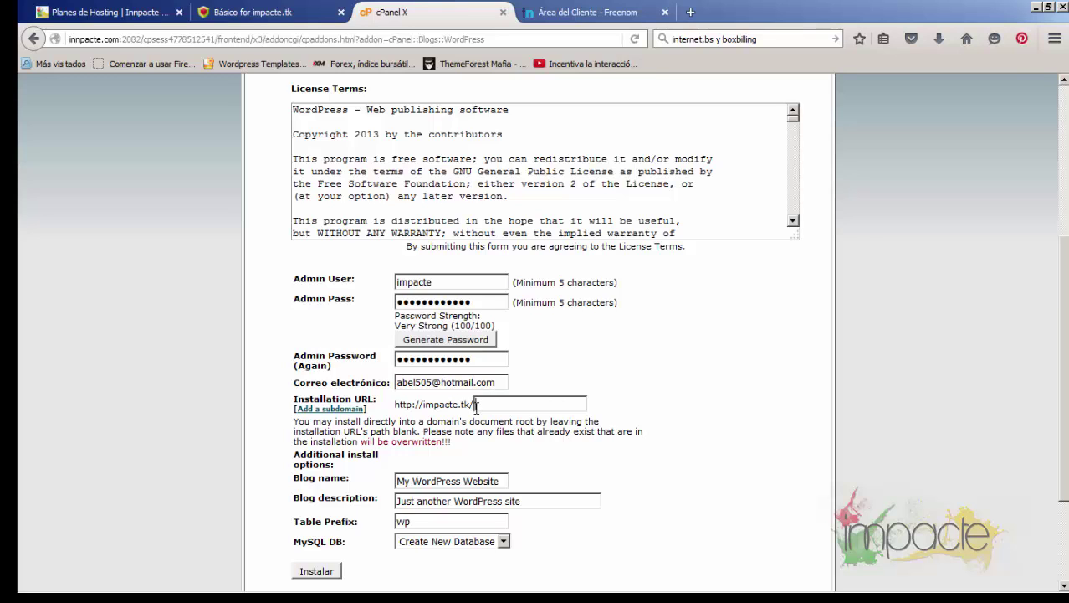
scroll(476, 407, down, 2)
Name the blog Sitio Oficial, use table prefix wpim, keep Create New Database, and install
click(505, 394)
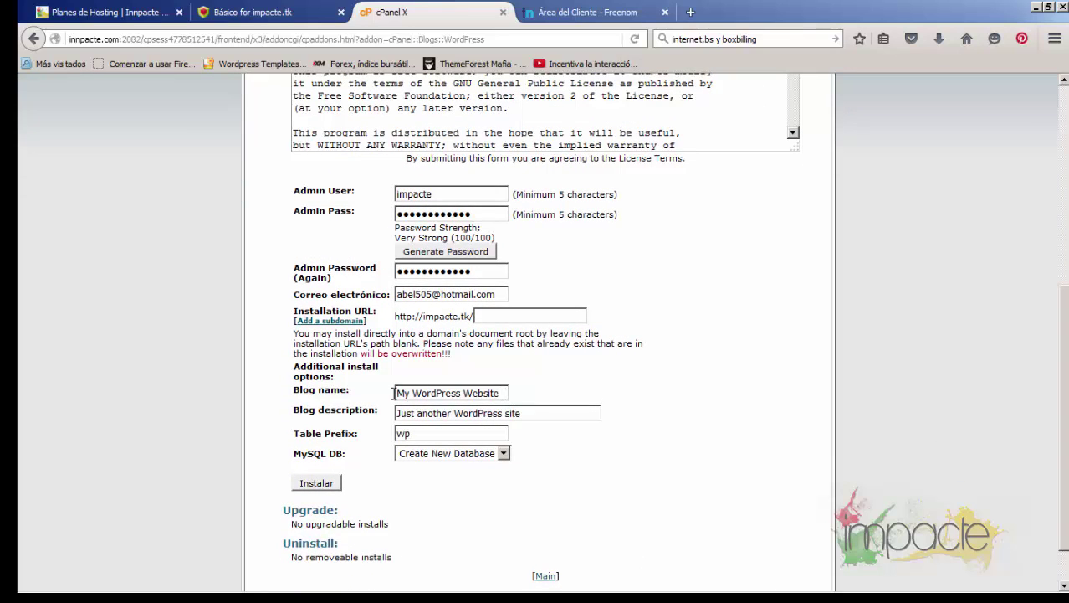
drag(393, 393, 363, 392)
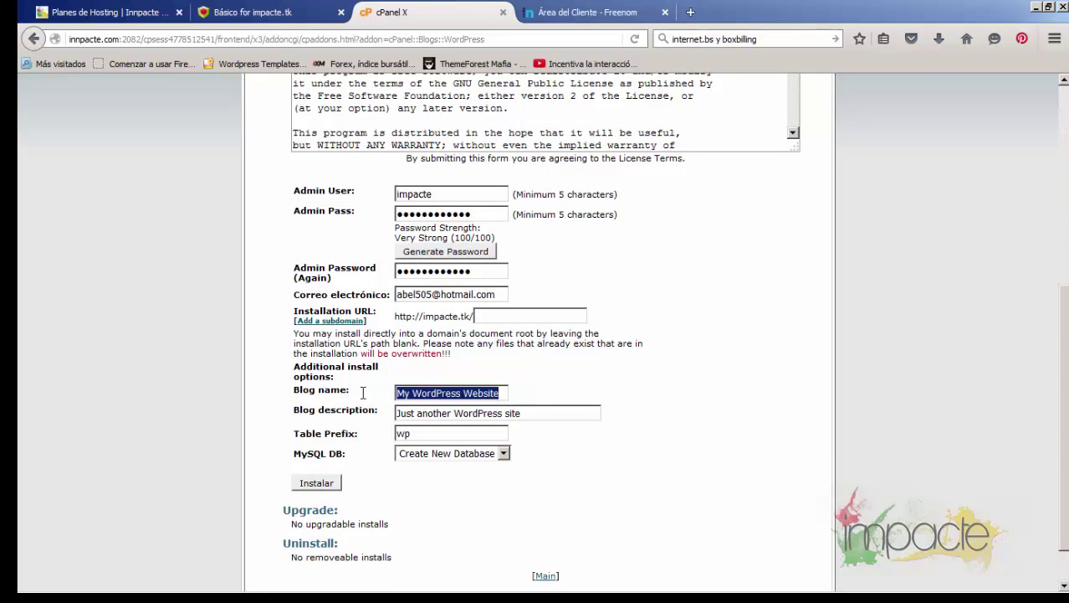
text(Sitio)
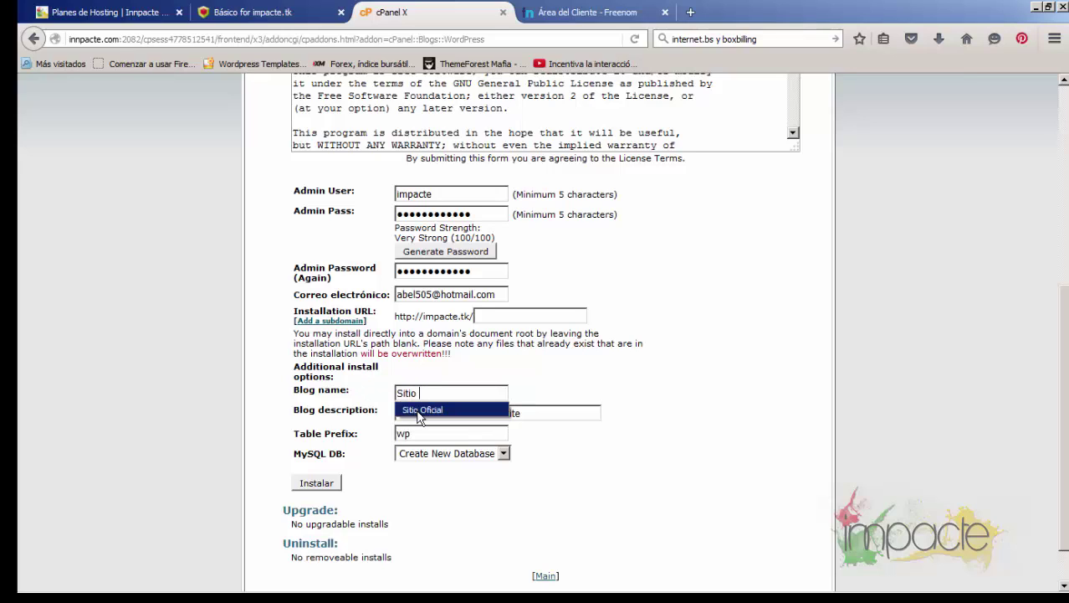
click(404, 409)
drag(544, 413, 398, 413)
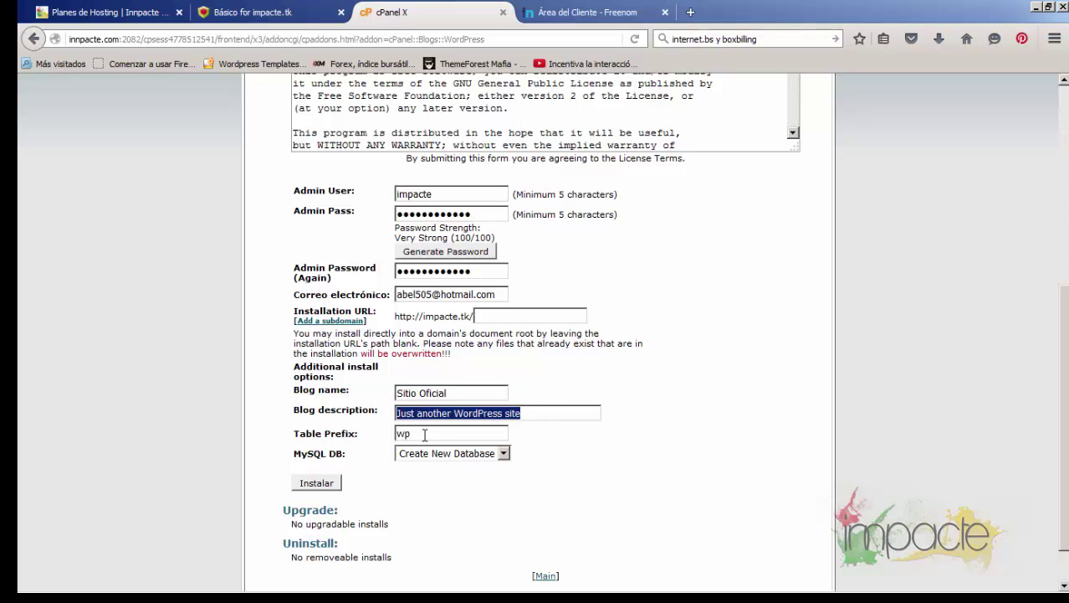
click(424, 434)
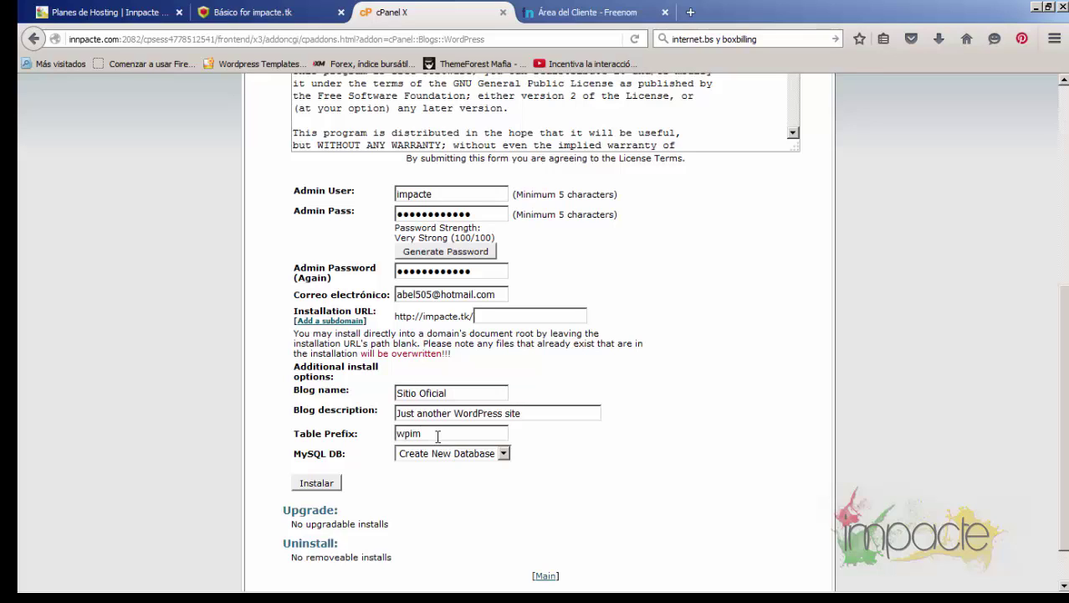
click(428, 465)
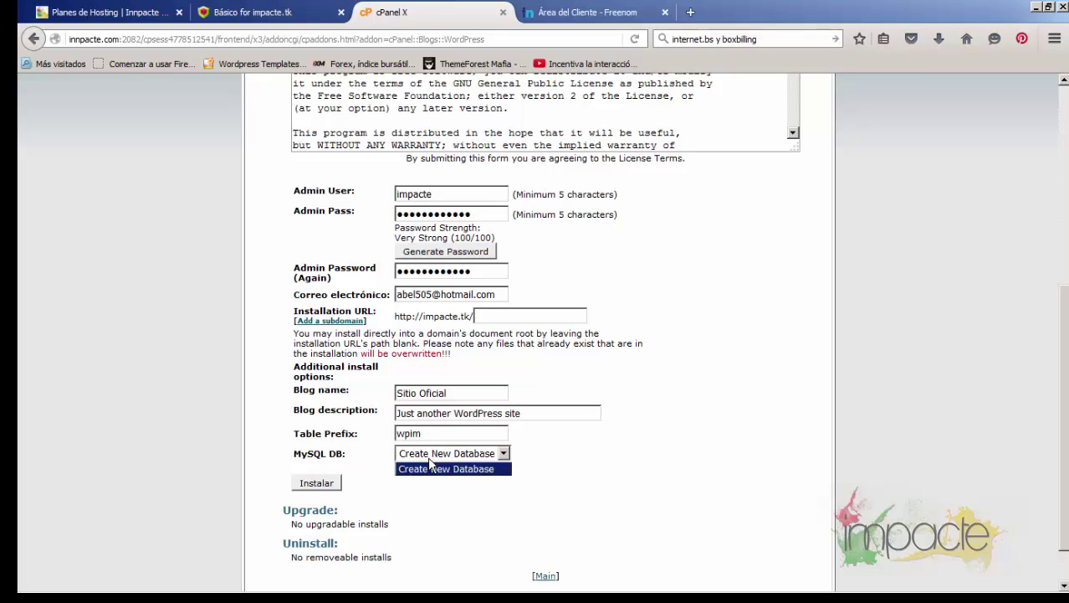
click(430, 462)
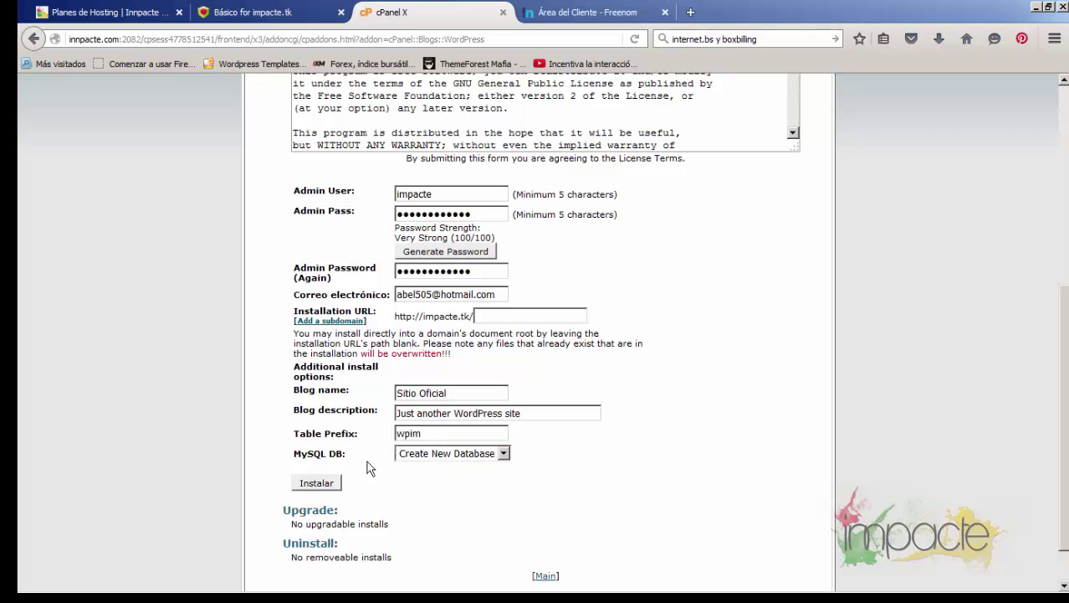
click(318, 484)
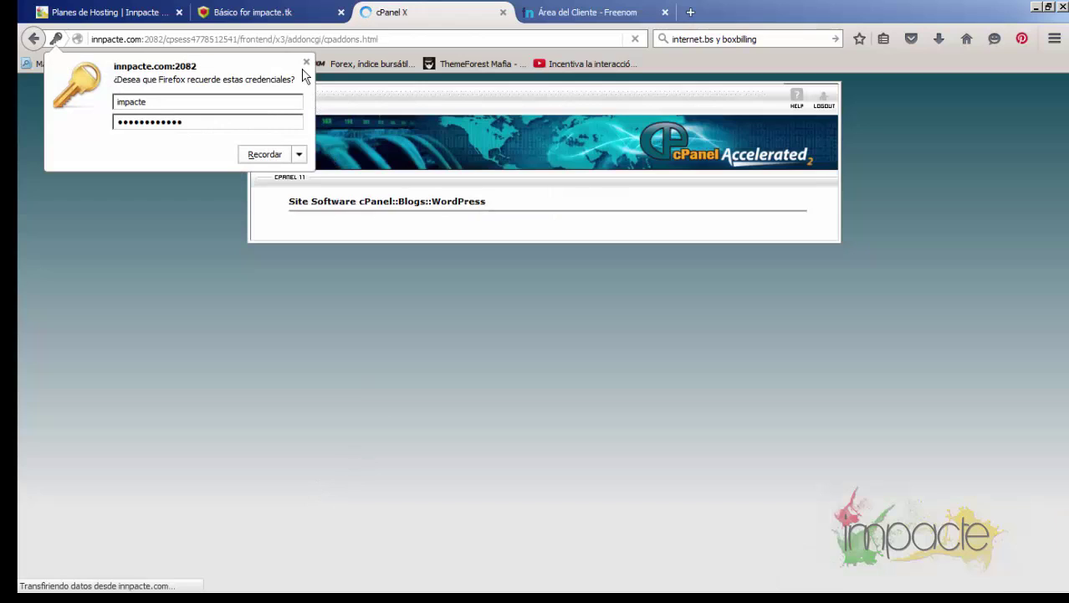
click(307, 62)
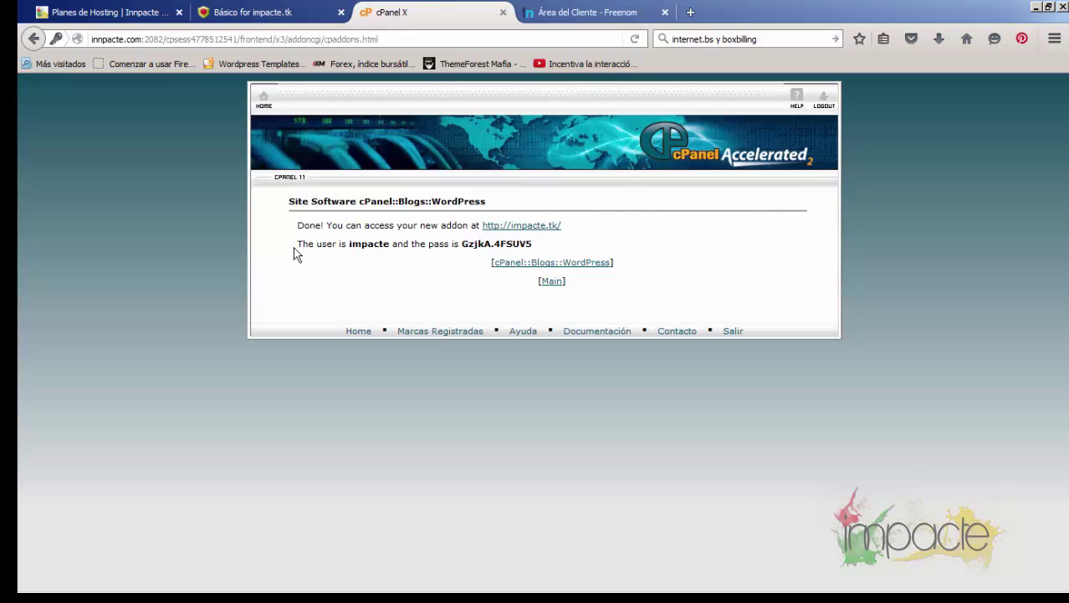
right_click(555, 227)
click(587, 237)
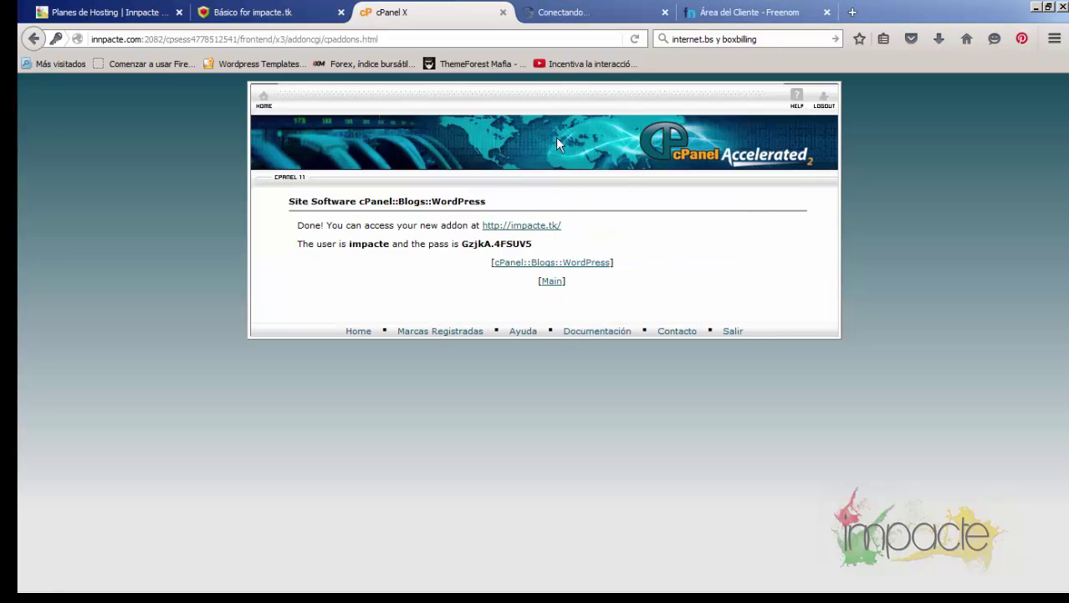
Check the new impacte.tk tab, then scroll to the Básico hosting account Details table
click(568, 13)
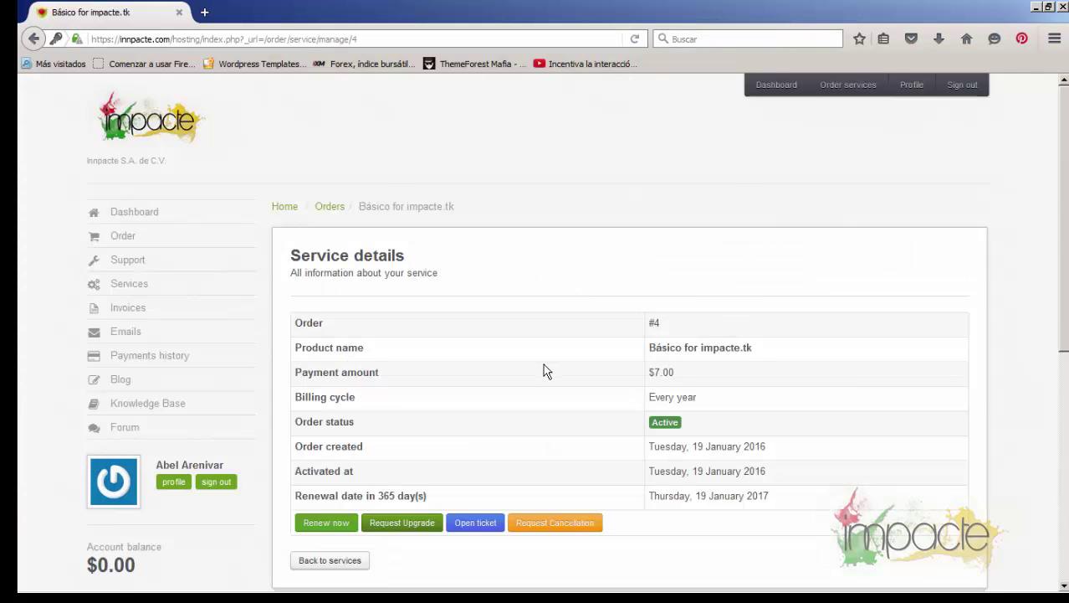
scroll(544, 364, down, 5)
scroll(548, 374, up, 2)
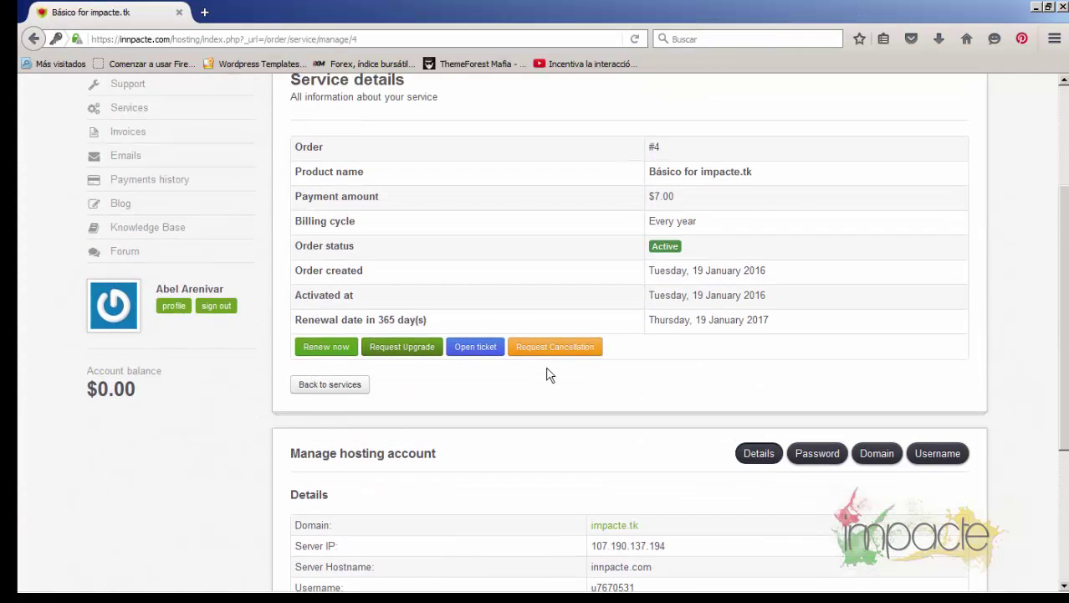
scroll(548, 374, down, 4)
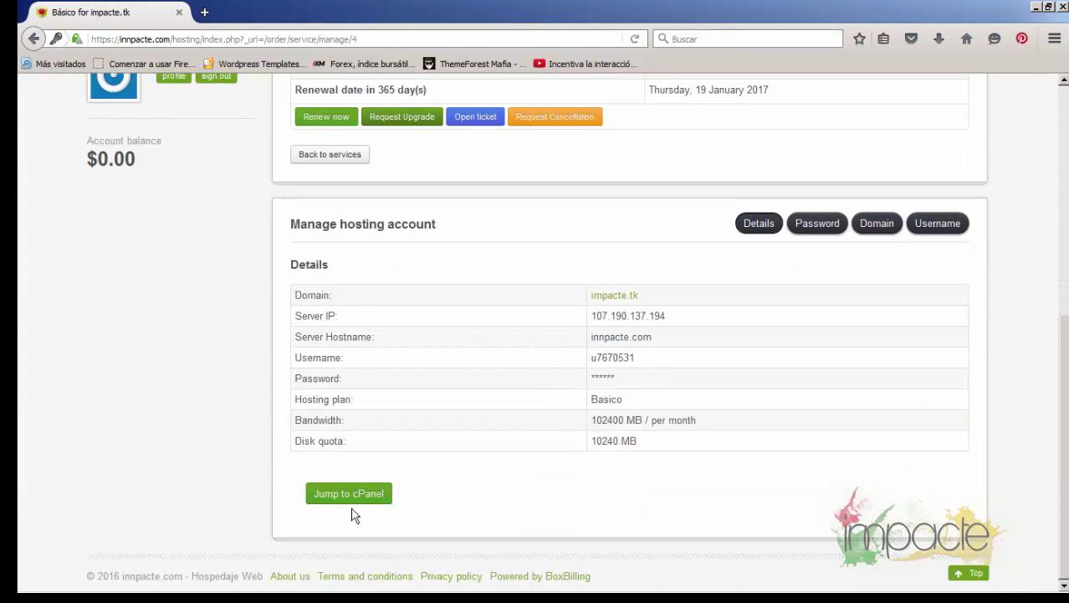
Open the impacte.tk domain link in a new tab and scroll the live Sitio Oficial site
scroll(596, 386, up, 2)
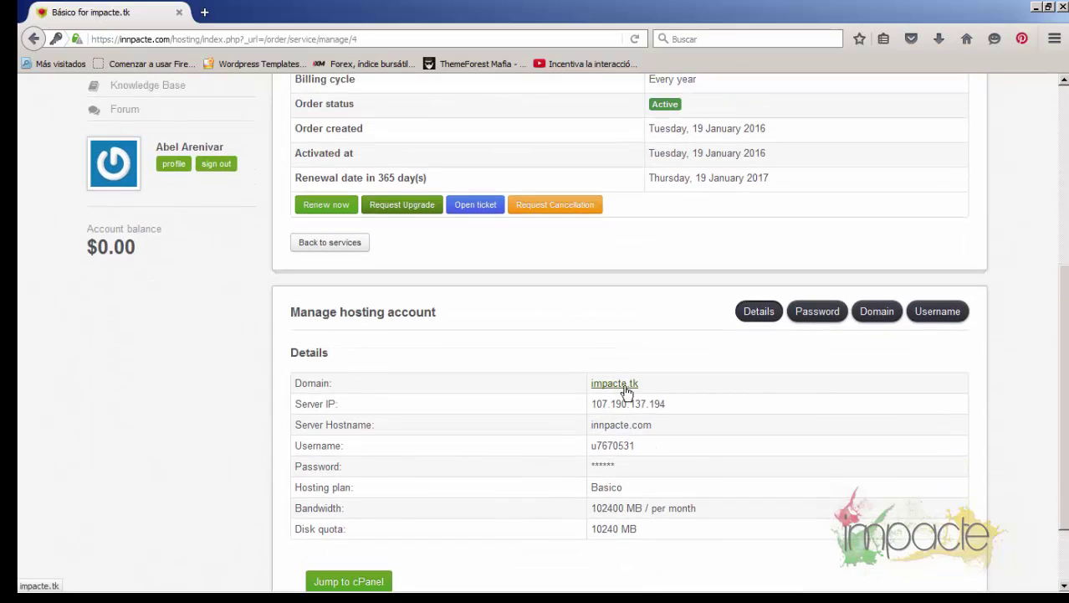
right_click(626, 391)
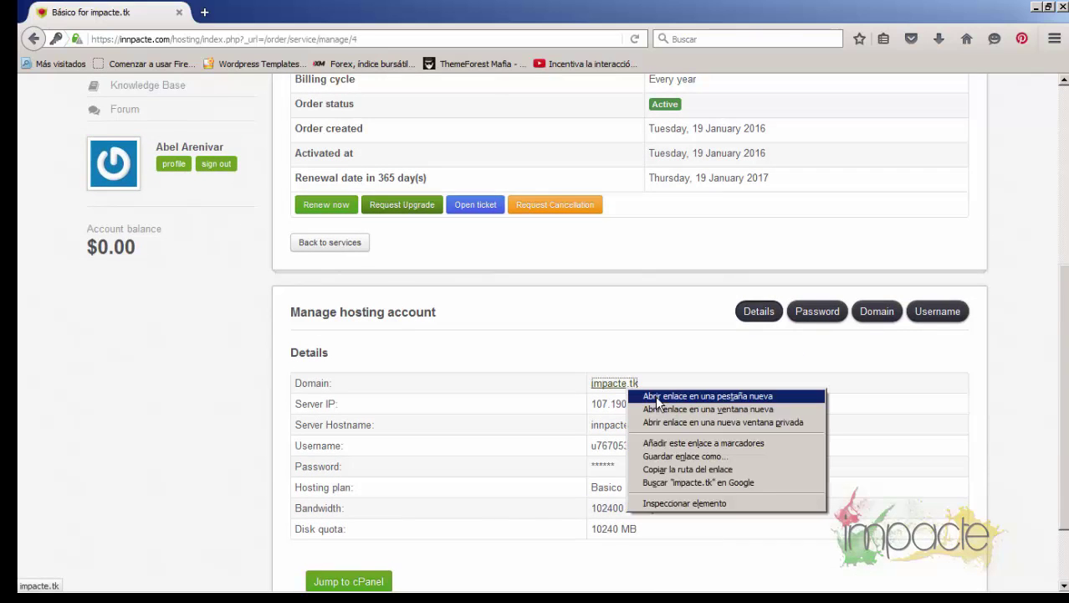
click(655, 397)
click(260, 12)
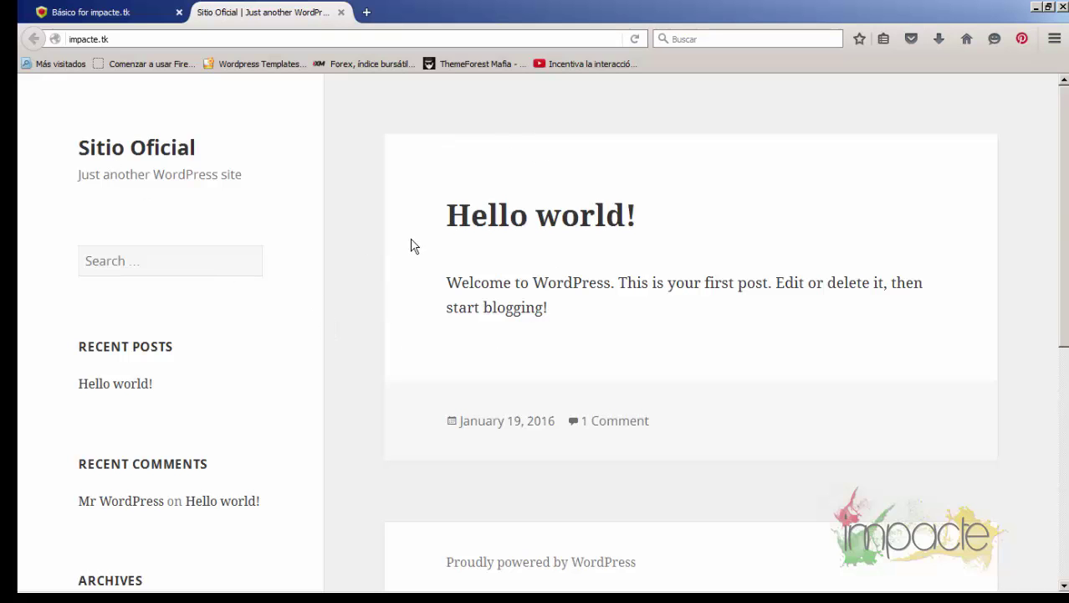
scroll(395, 311, down, 5)
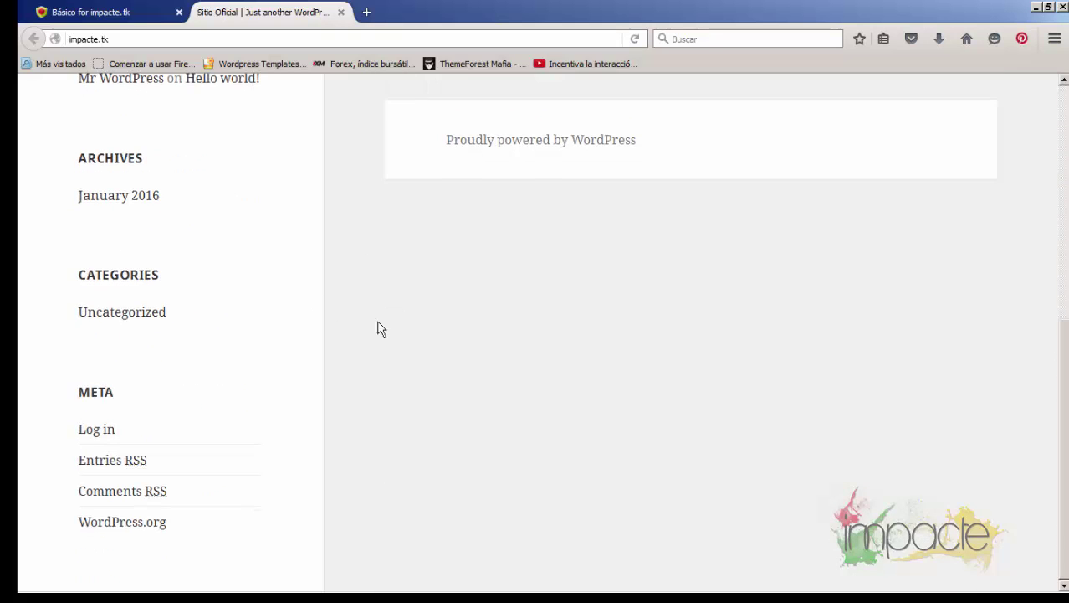
Go to the Sitio Oficial login page and sign in with the admin username and password
click(105, 433)
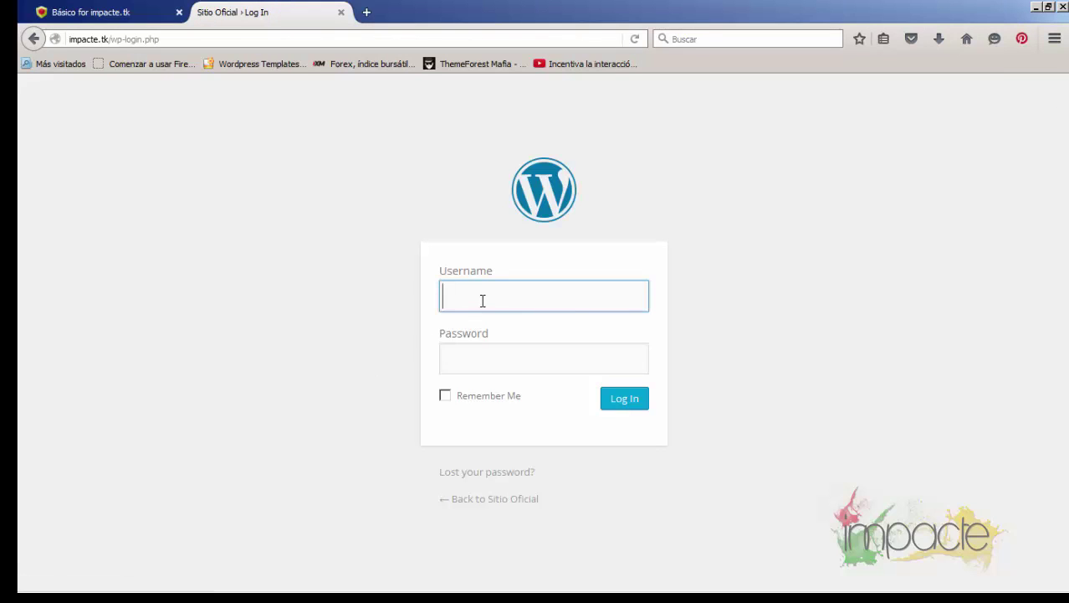
click(483, 300)
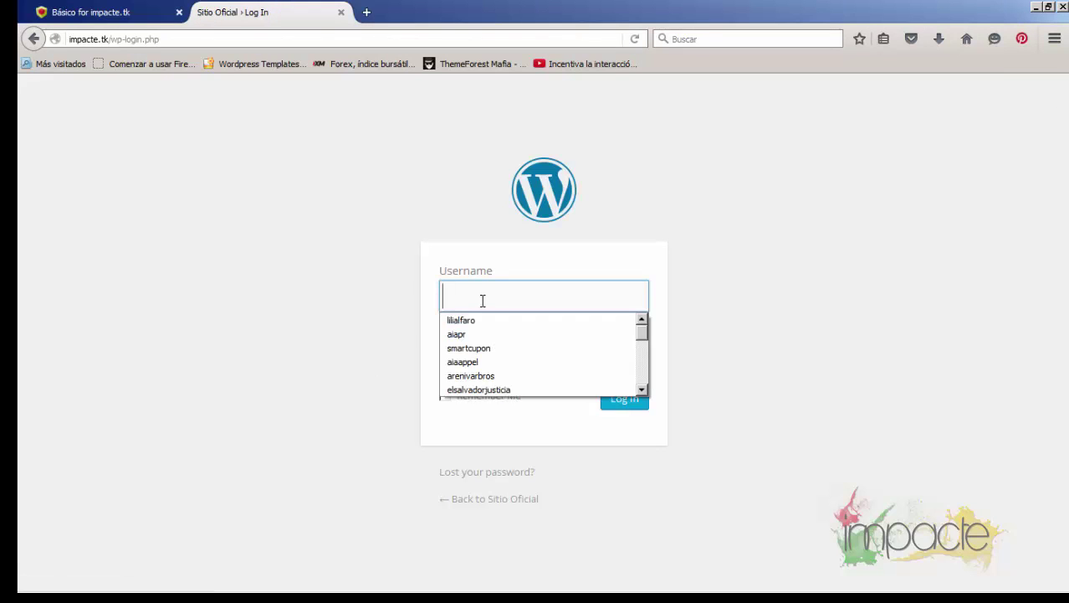
text(im)
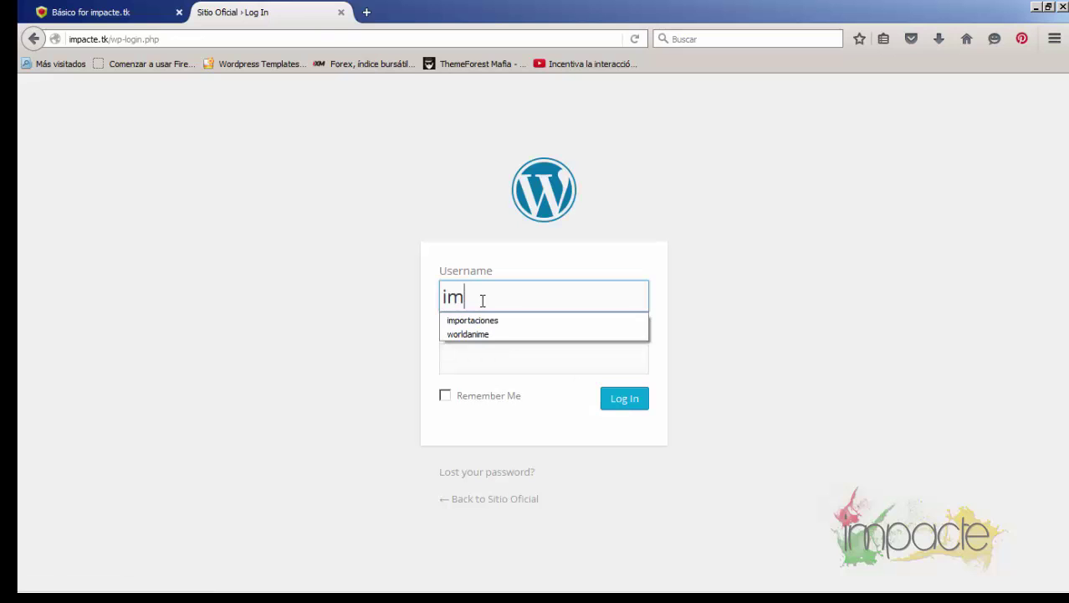
text(pacte)
click(486, 360)
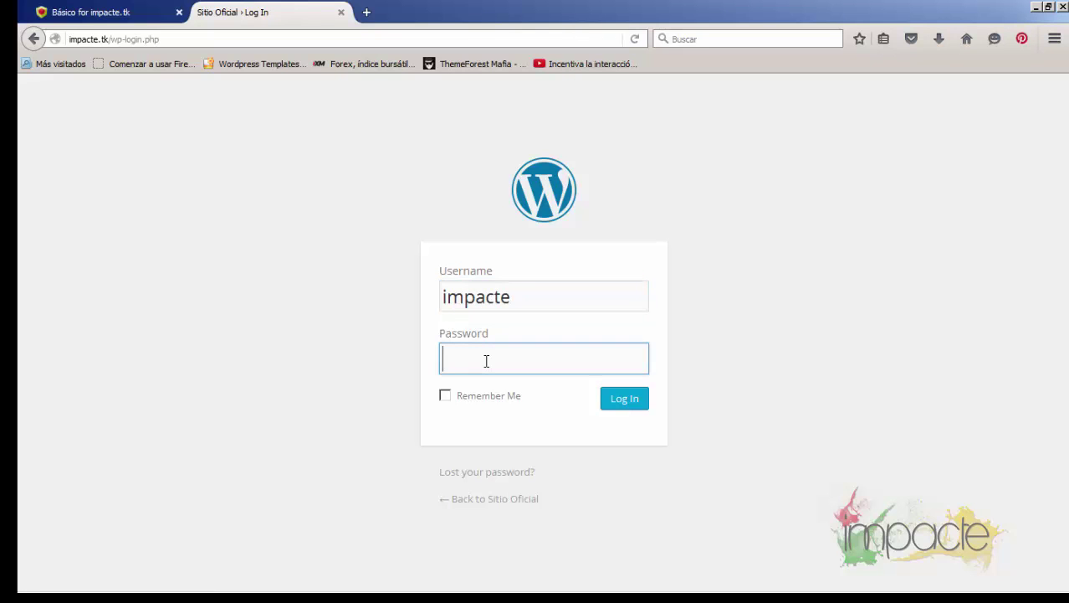
text(••••••••••)
click(621, 405)
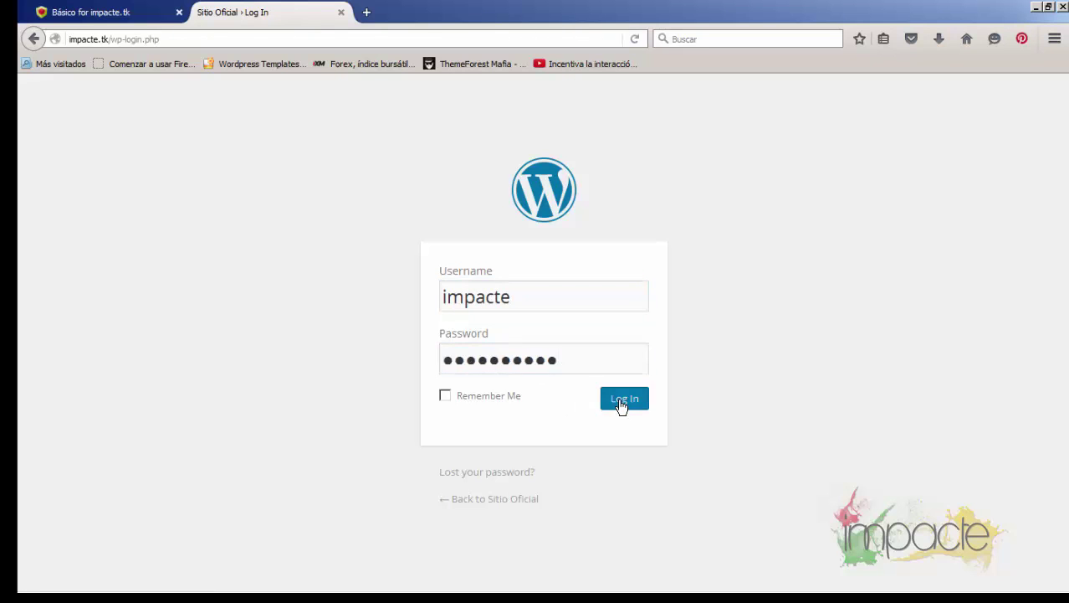
text(••)
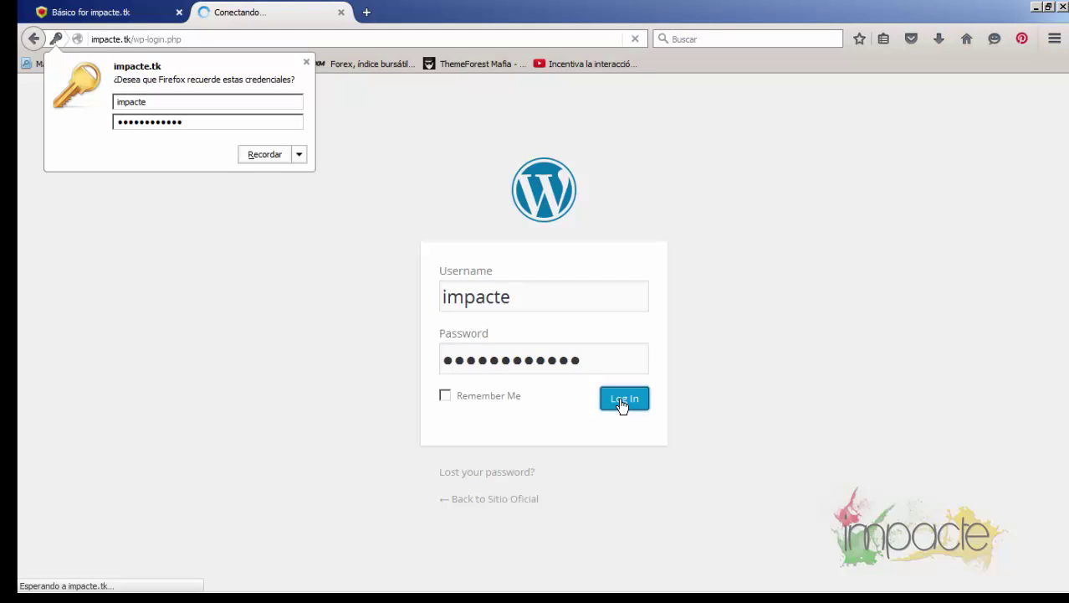
Open Appearance > Themes, showing Twenty Fifteen active among three installed themes
scroll(475, 308, down, 5)
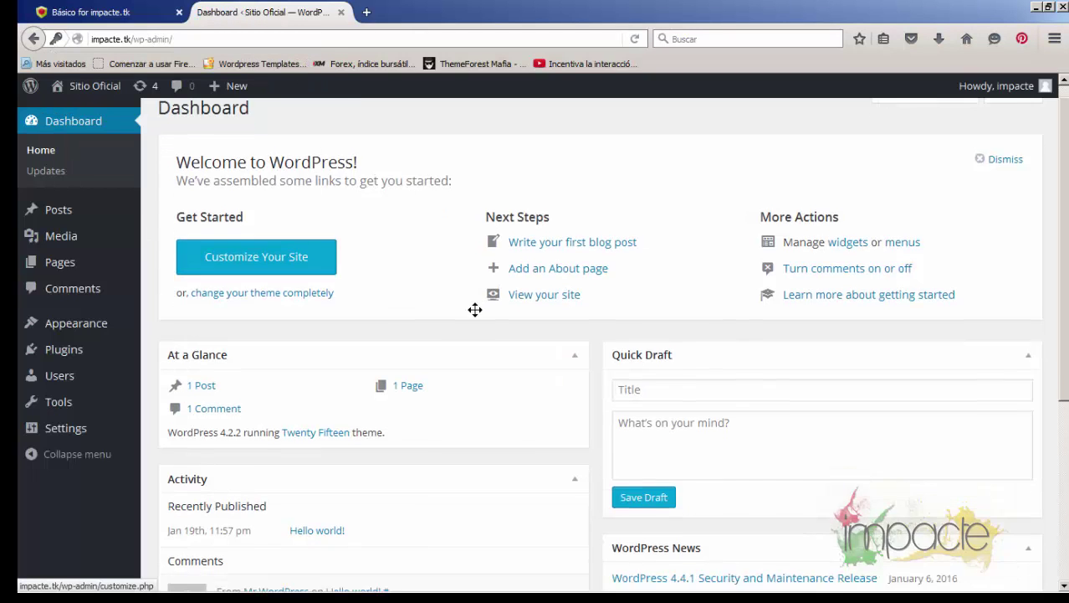
scroll(475, 317, up, 5)
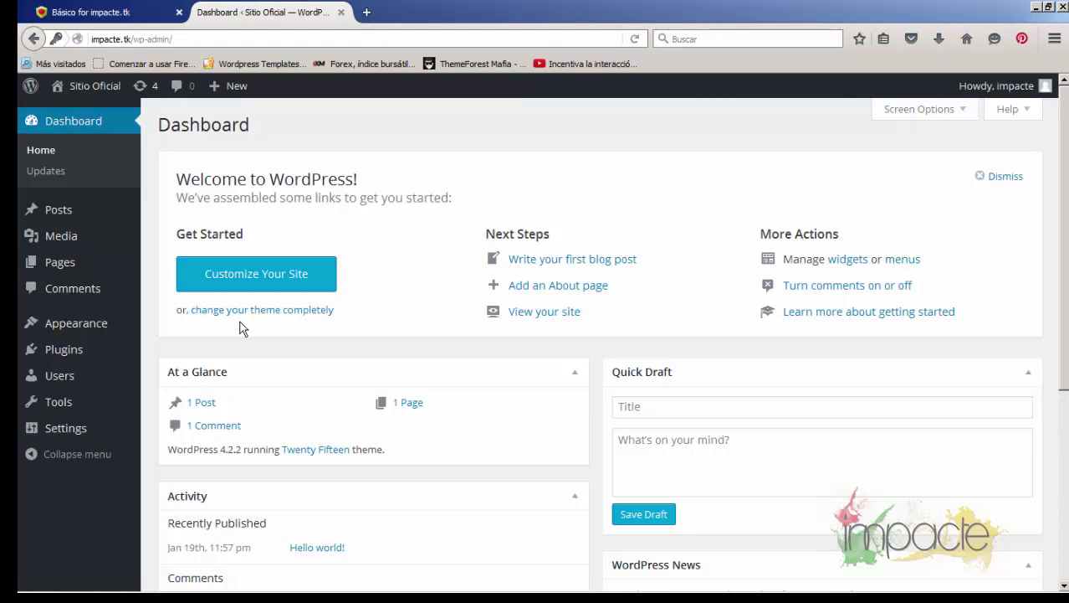
mouse_move(40, 327)
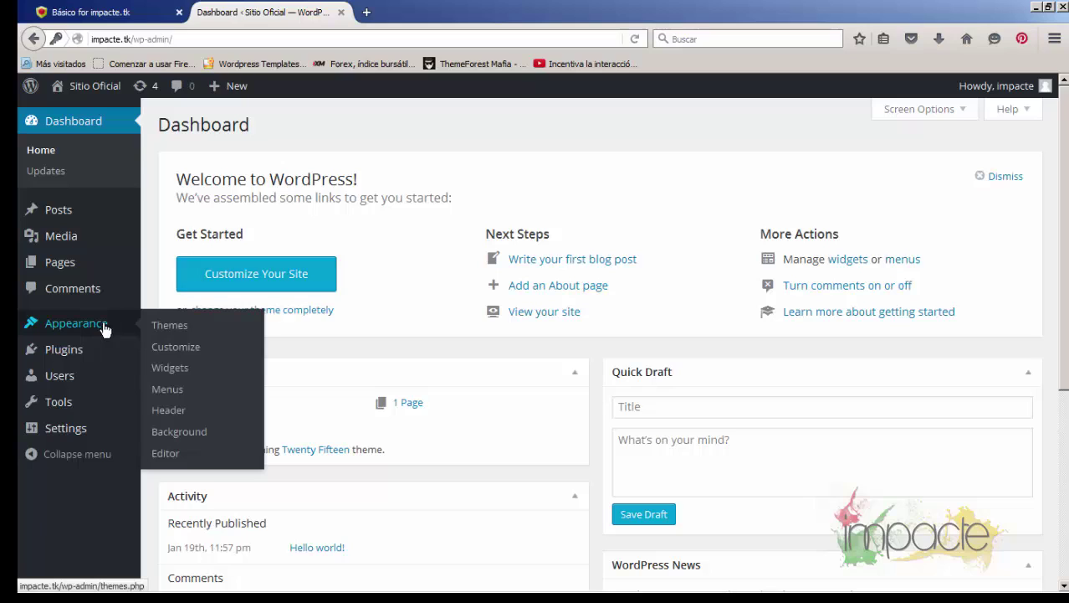
click(178, 328)
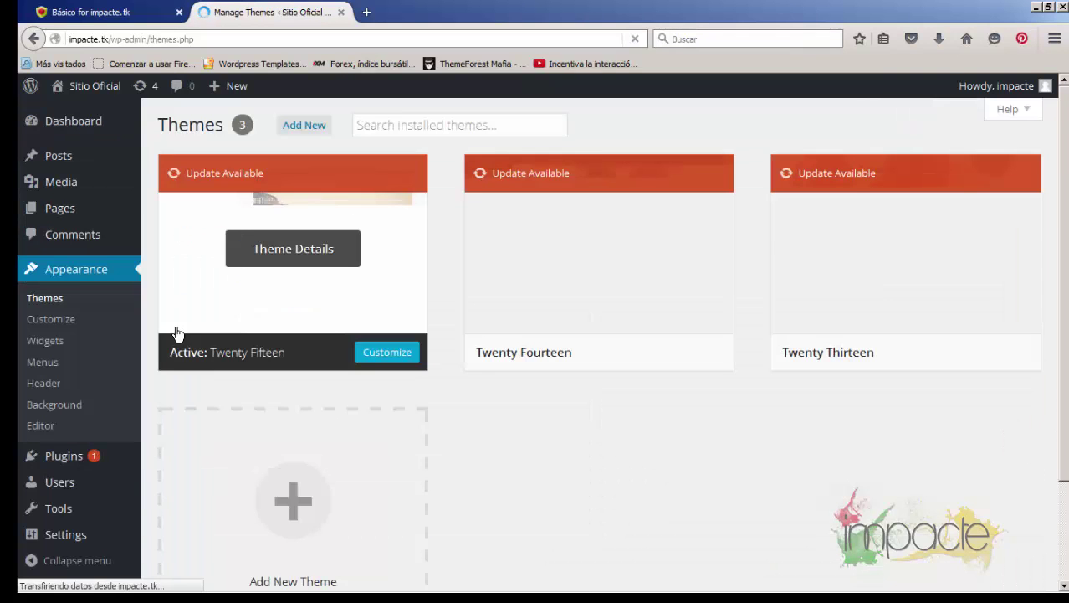
Open the Add Themes page and scroll through the theme directory
click(307, 126)
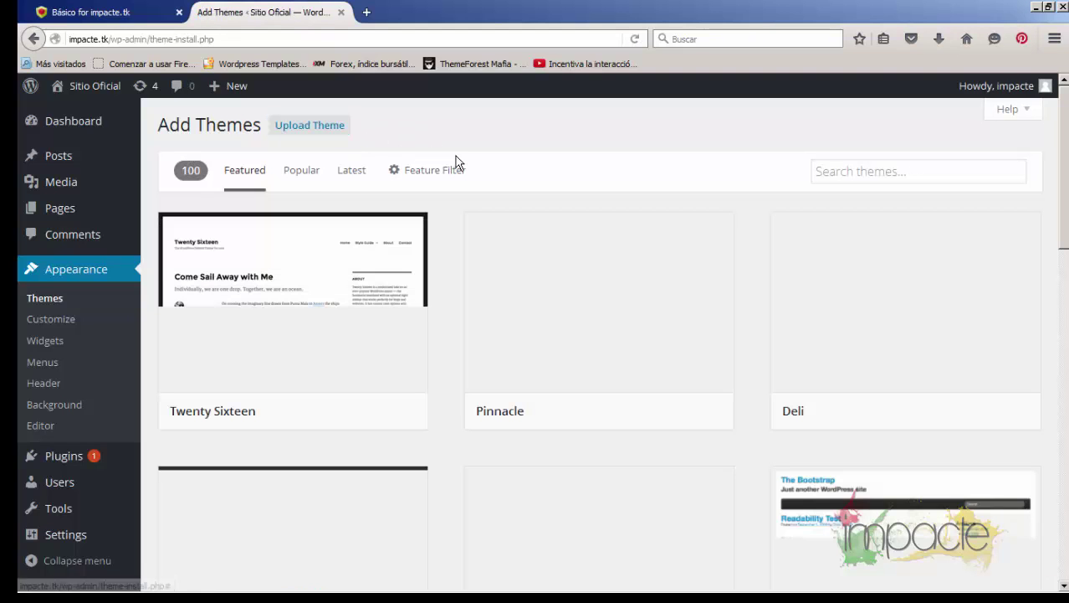
mouse_move(242, 293)
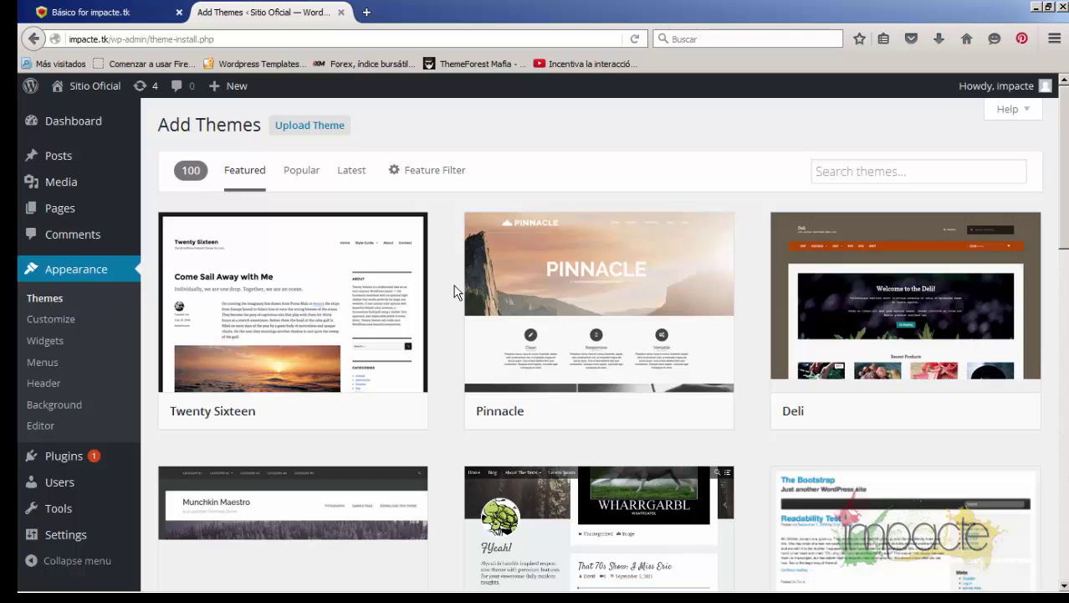
scroll(453, 290, down, 7)
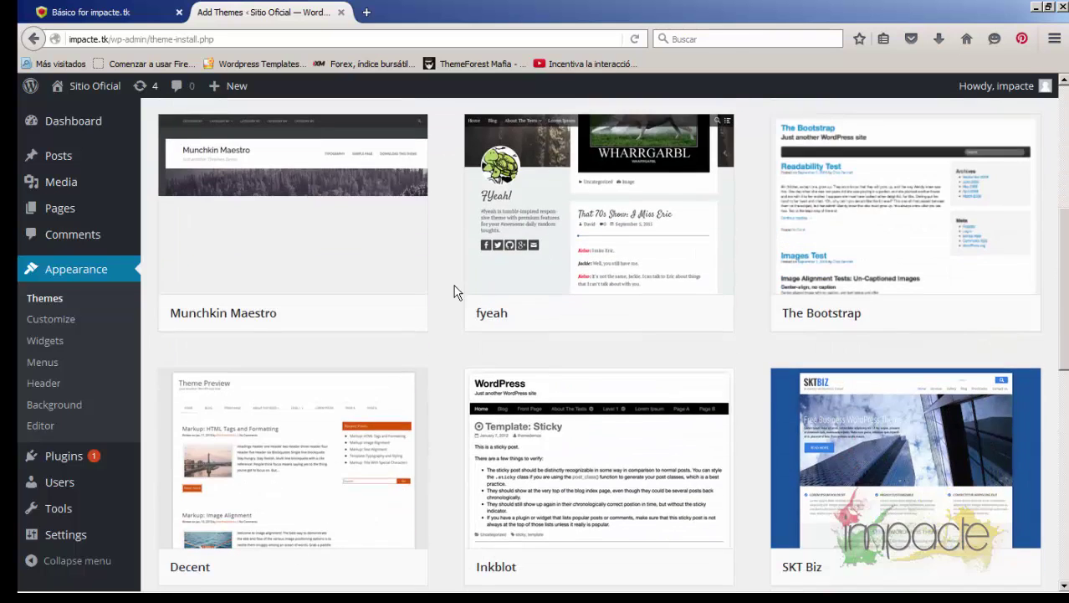
scroll(454, 286, down, 5)
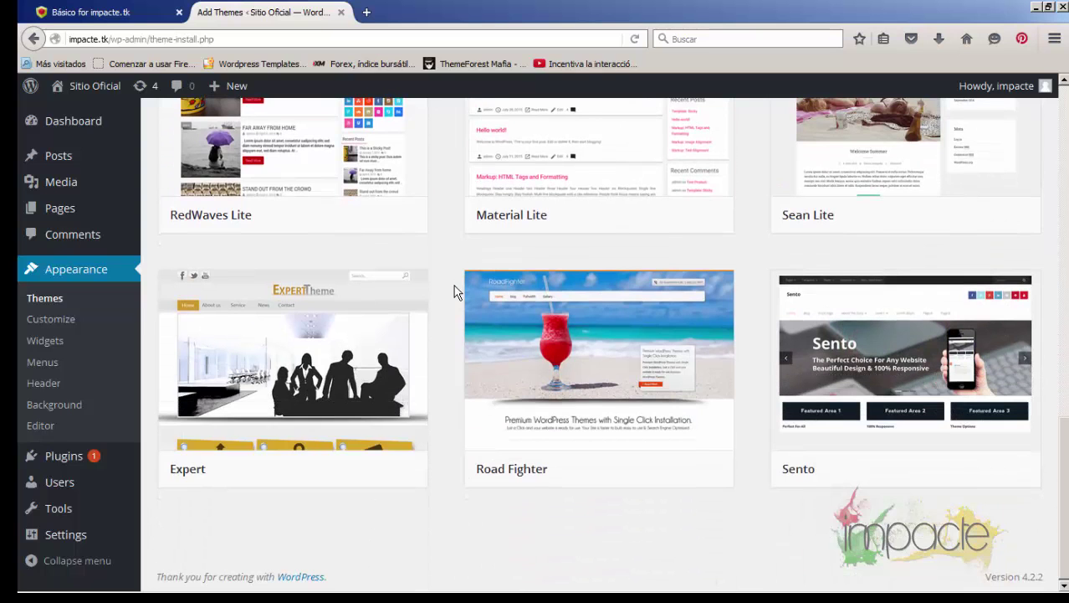
mouse_move(533, 372)
scroll(530, 372, up, 9)
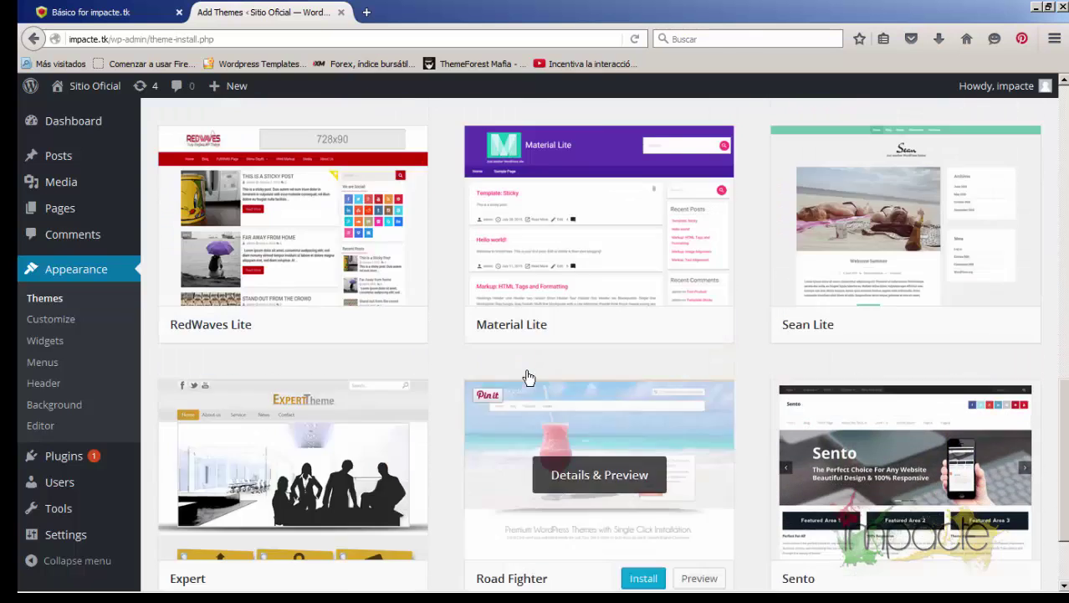
scroll(811, 266, up, 2)
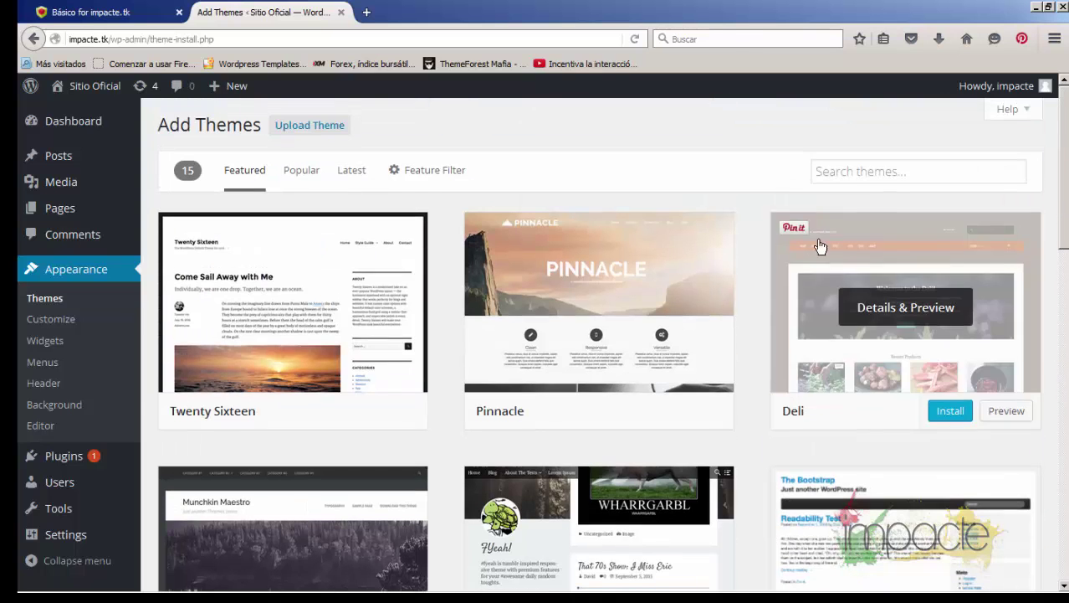
Search themes for 'buss', clear the term, and return to the Featured themes list
click(878, 171)
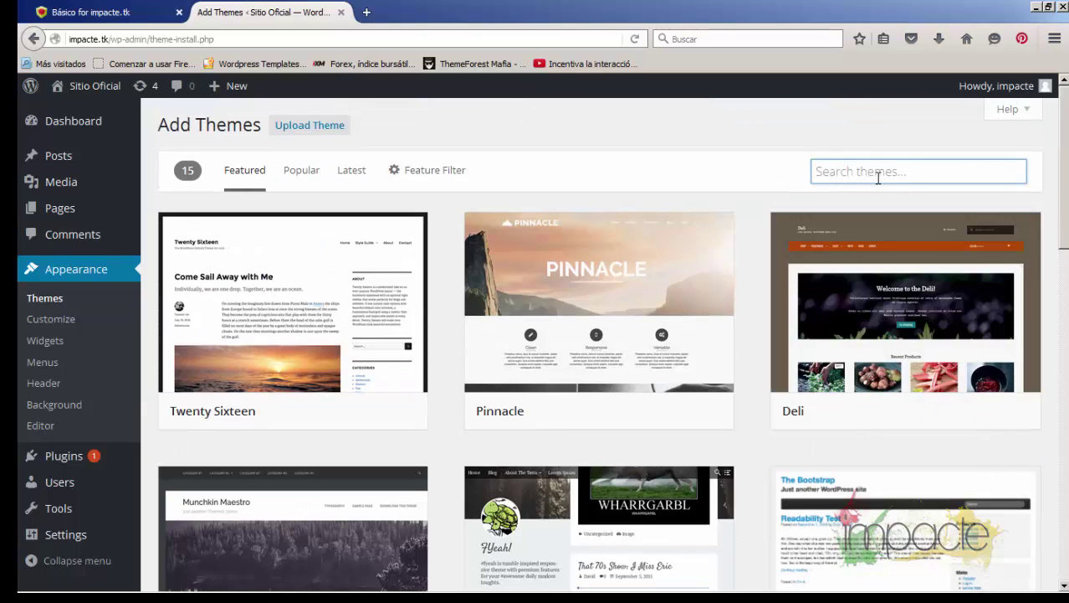
text(bussines)
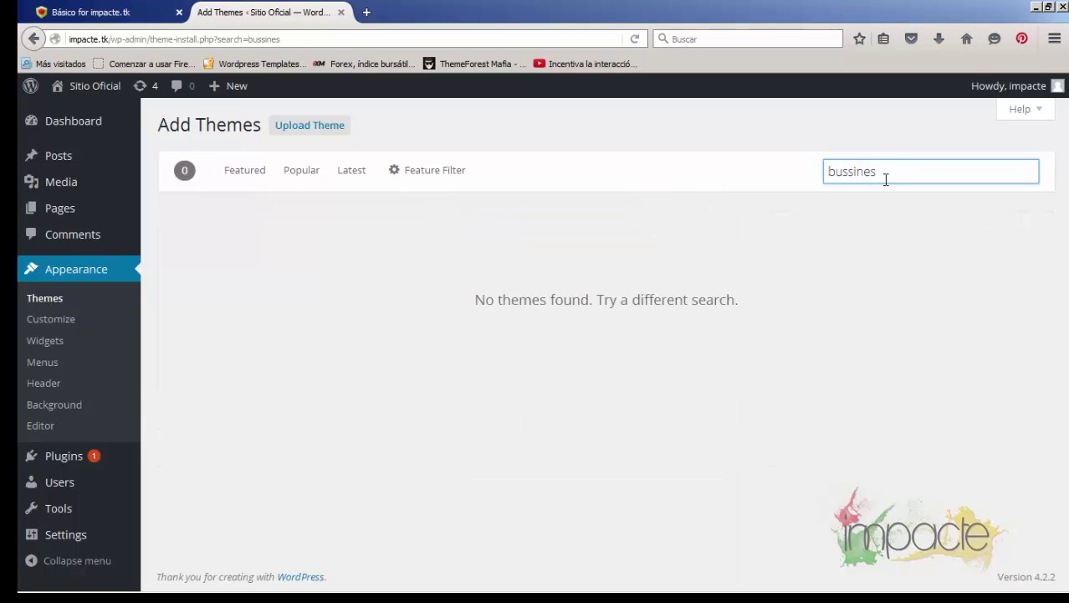
double_click(860, 171)
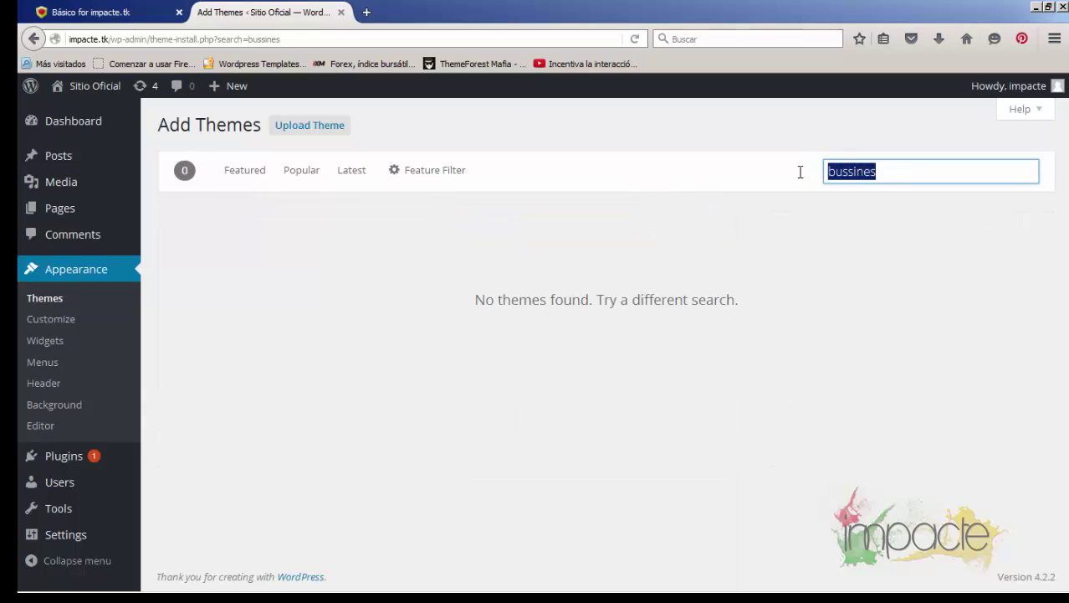
key(BackSpace)
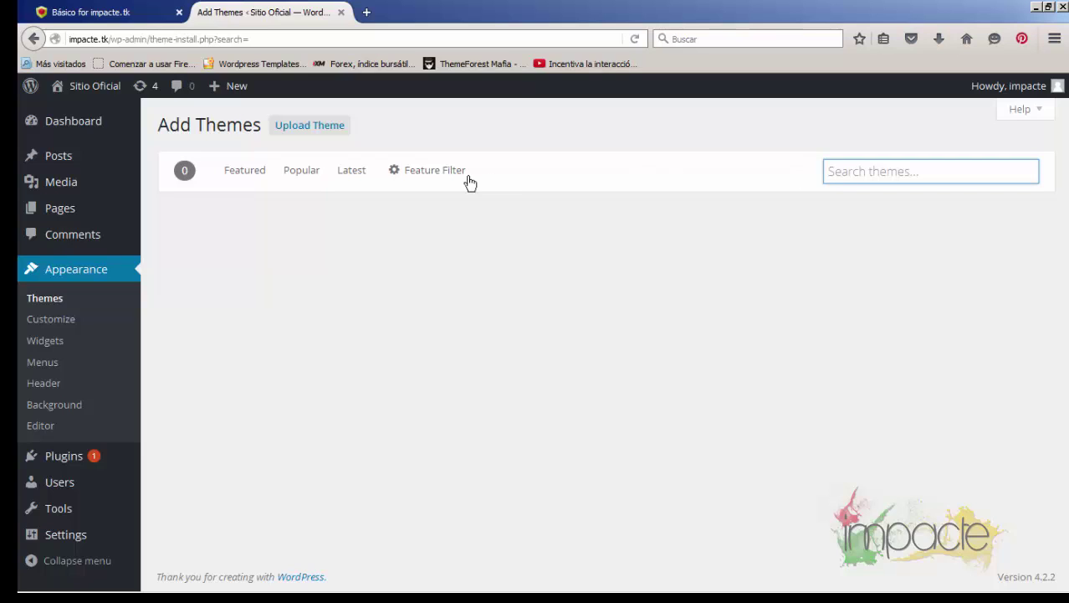
click(238, 174)
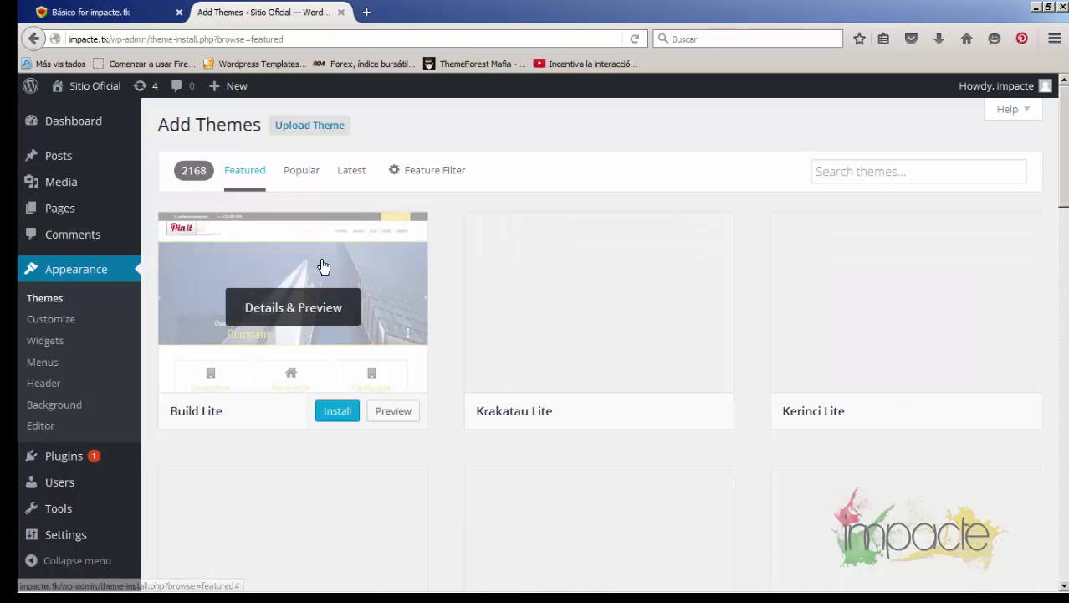
Install the Build Lite theme and activate it as the site's theme
mouse_move(321, 309)
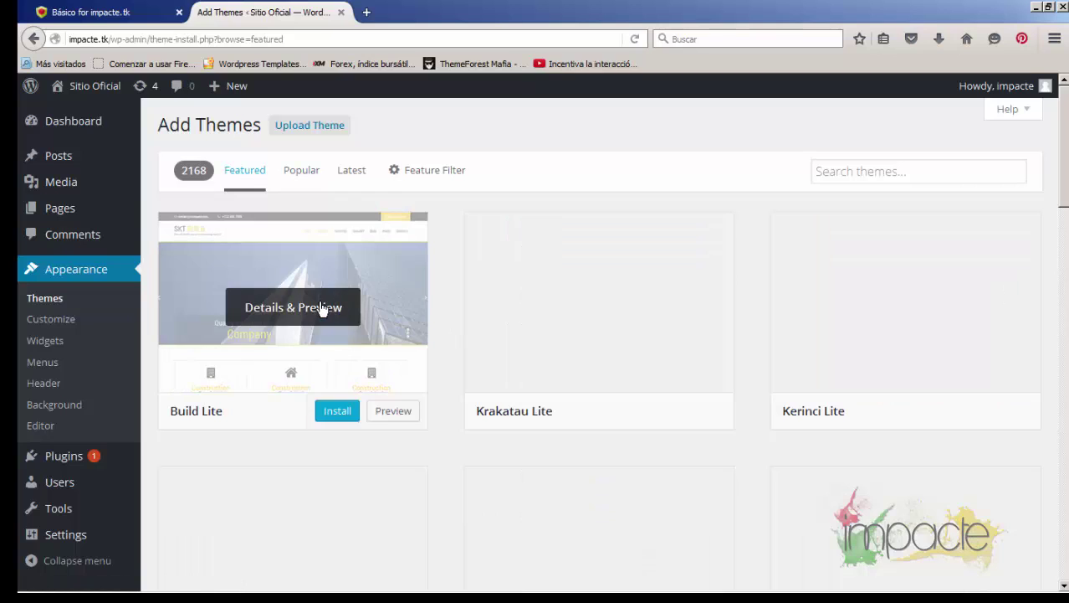
click(330, 416)
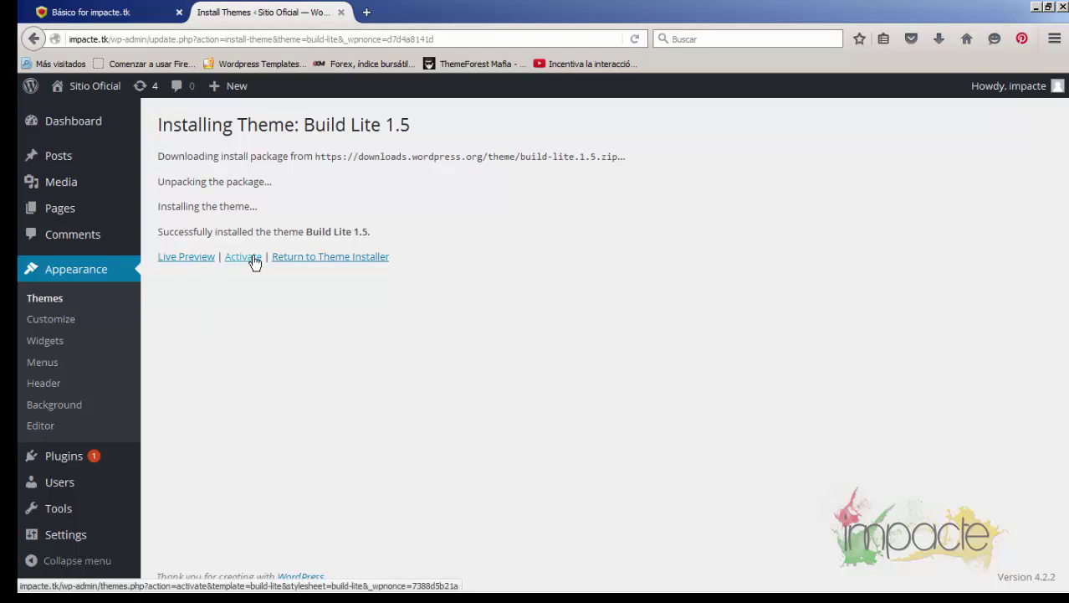
click(253, 259)
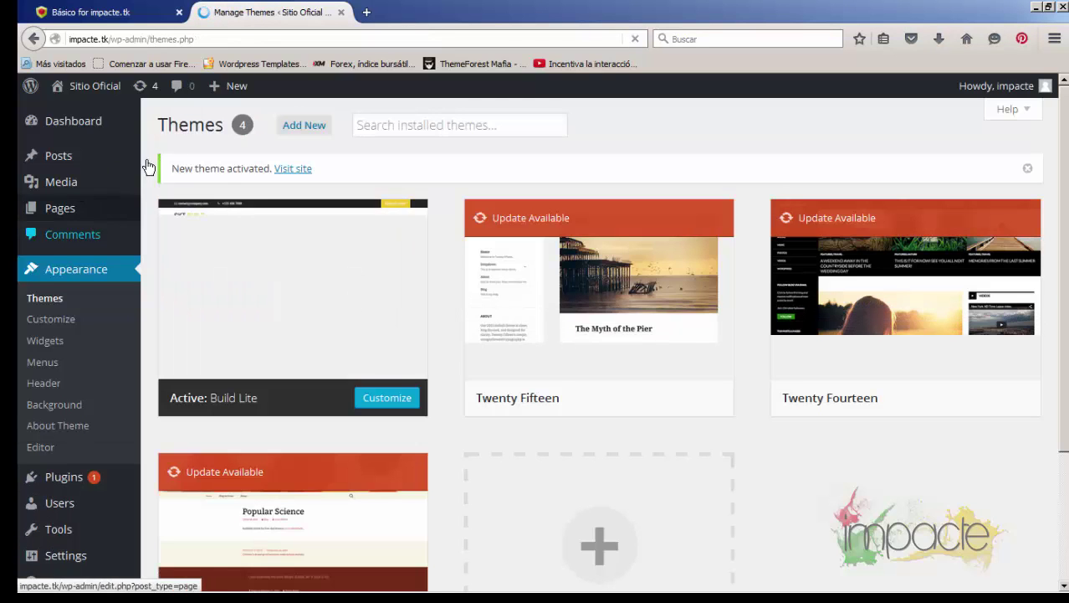
right_click(302, 174)
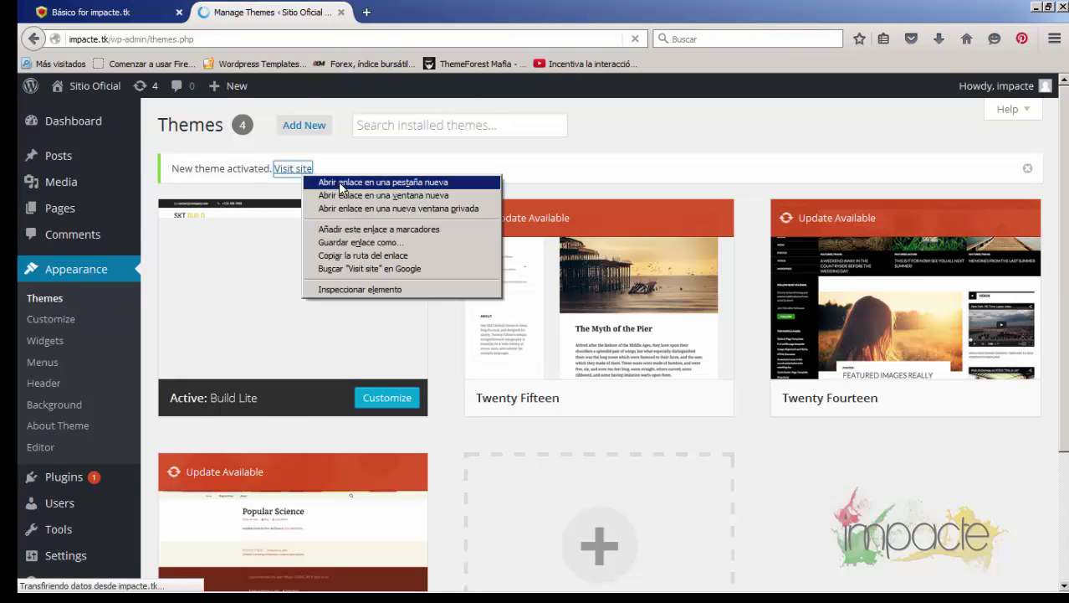
View the live Sitio Oficial site in a new tab, then open and close the Build Lite customizer
click(341, 182)
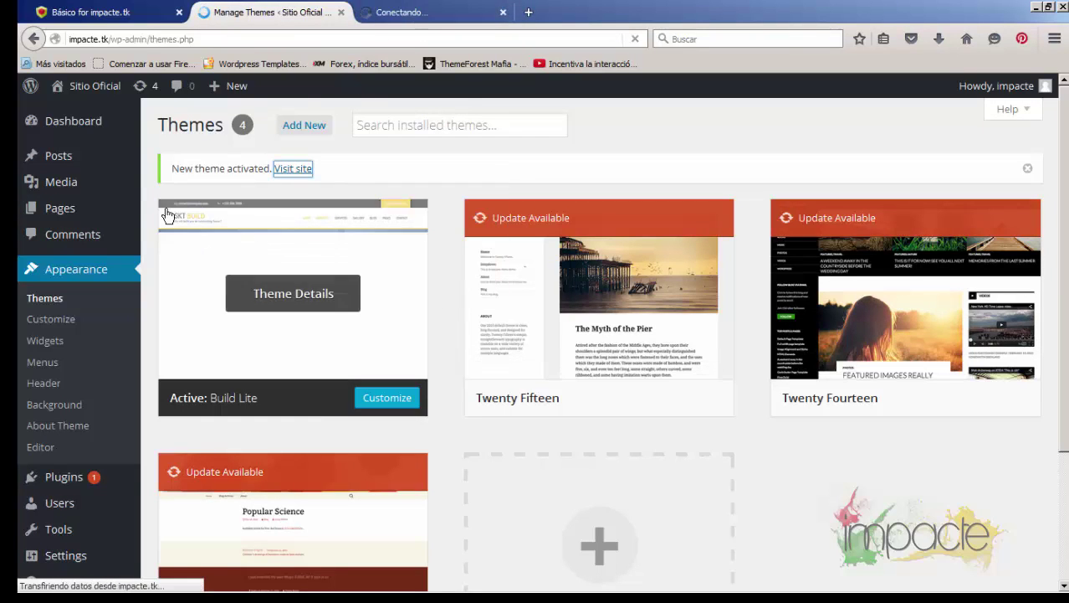
click(410, 17)
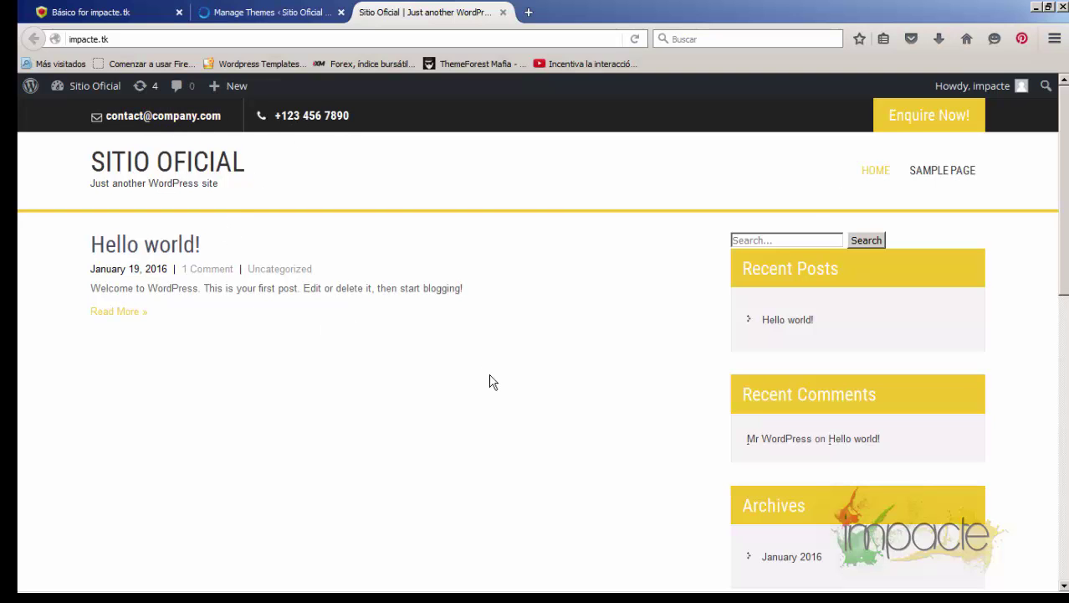
click(293, 17)
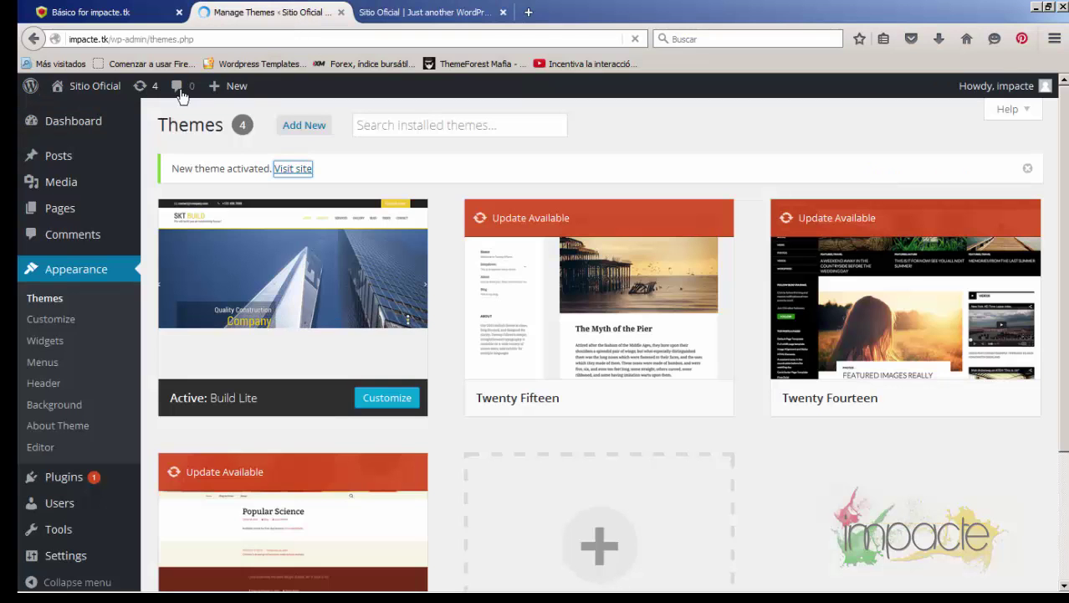
mouse_move(364, 401)
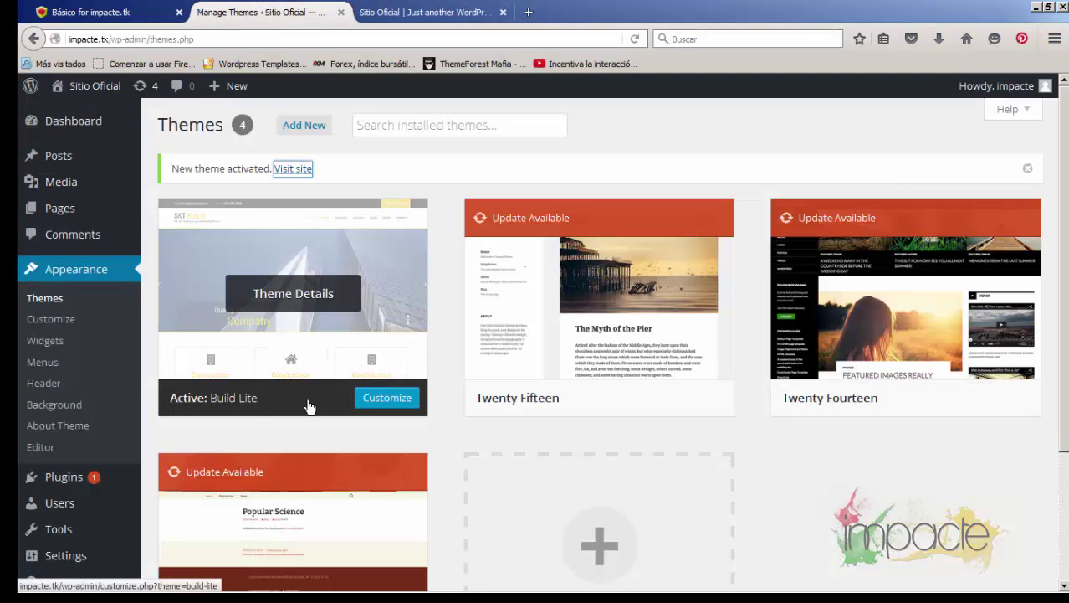
click(388, 405)
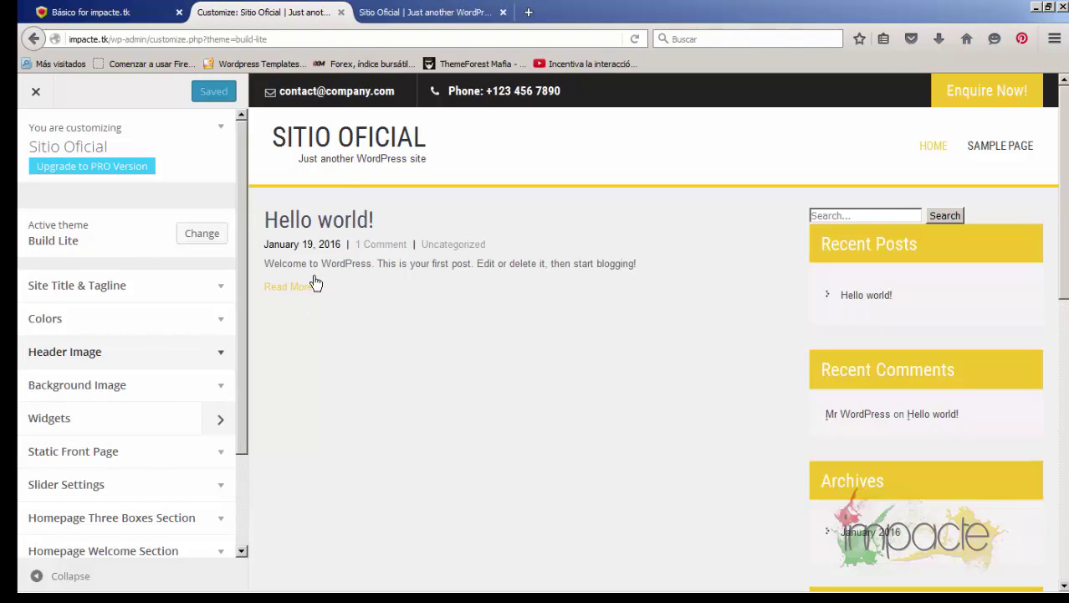
click(36, 94)
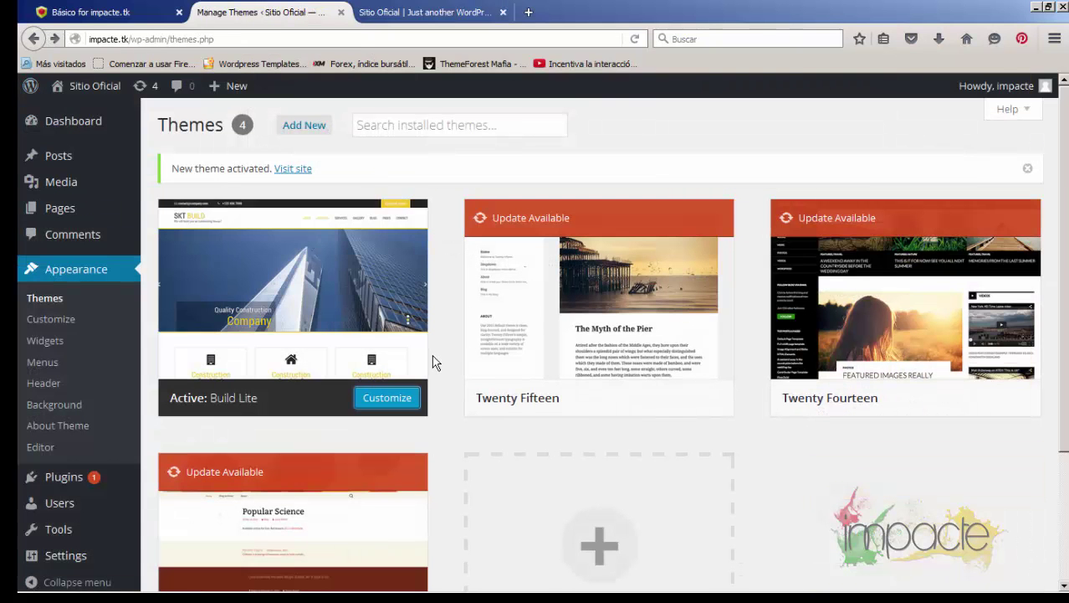